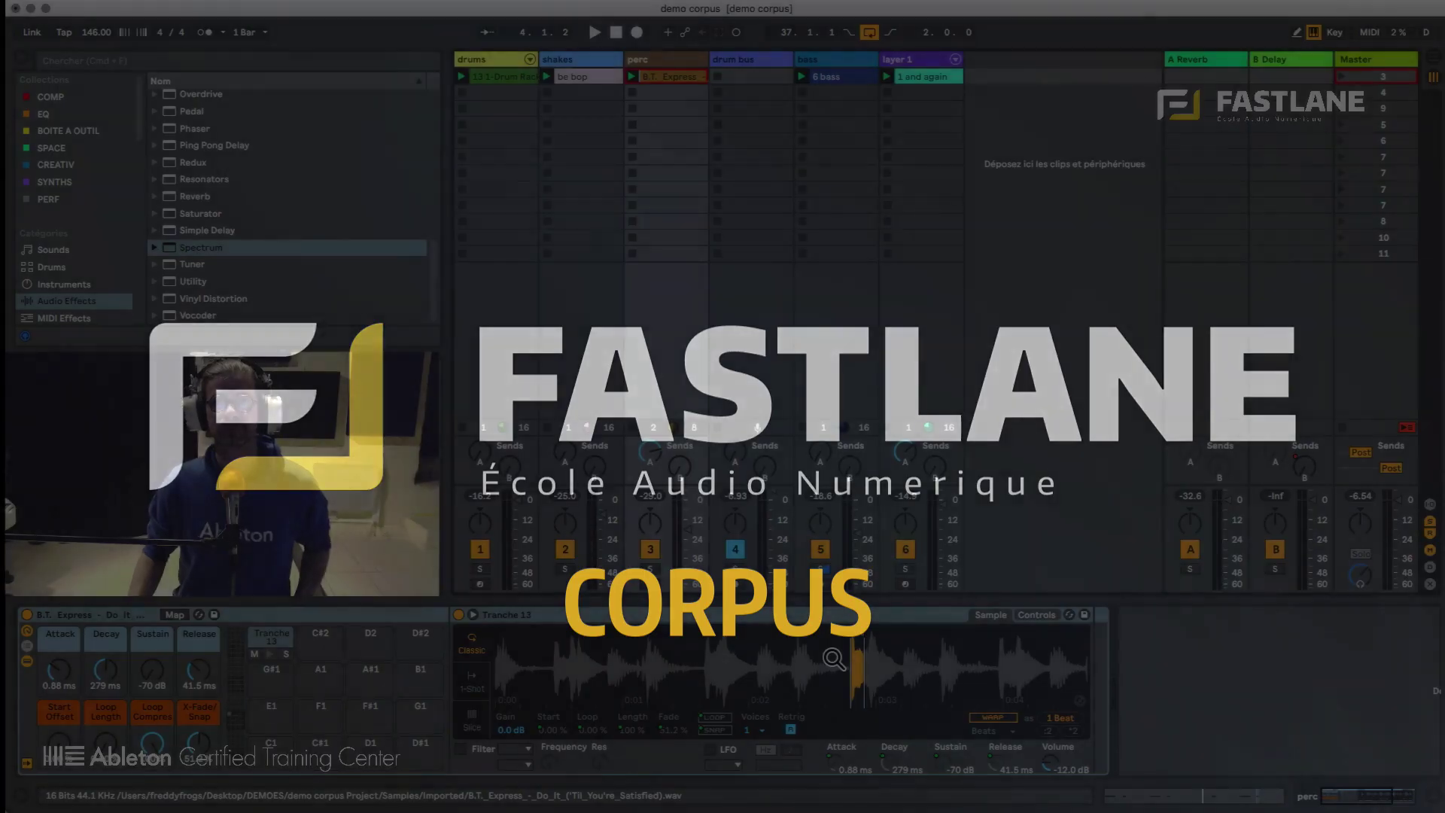
- Audition the session, then add Corpus from Audio Effects to the perc track after its drum rack
{"action": "key", "text": "space"}
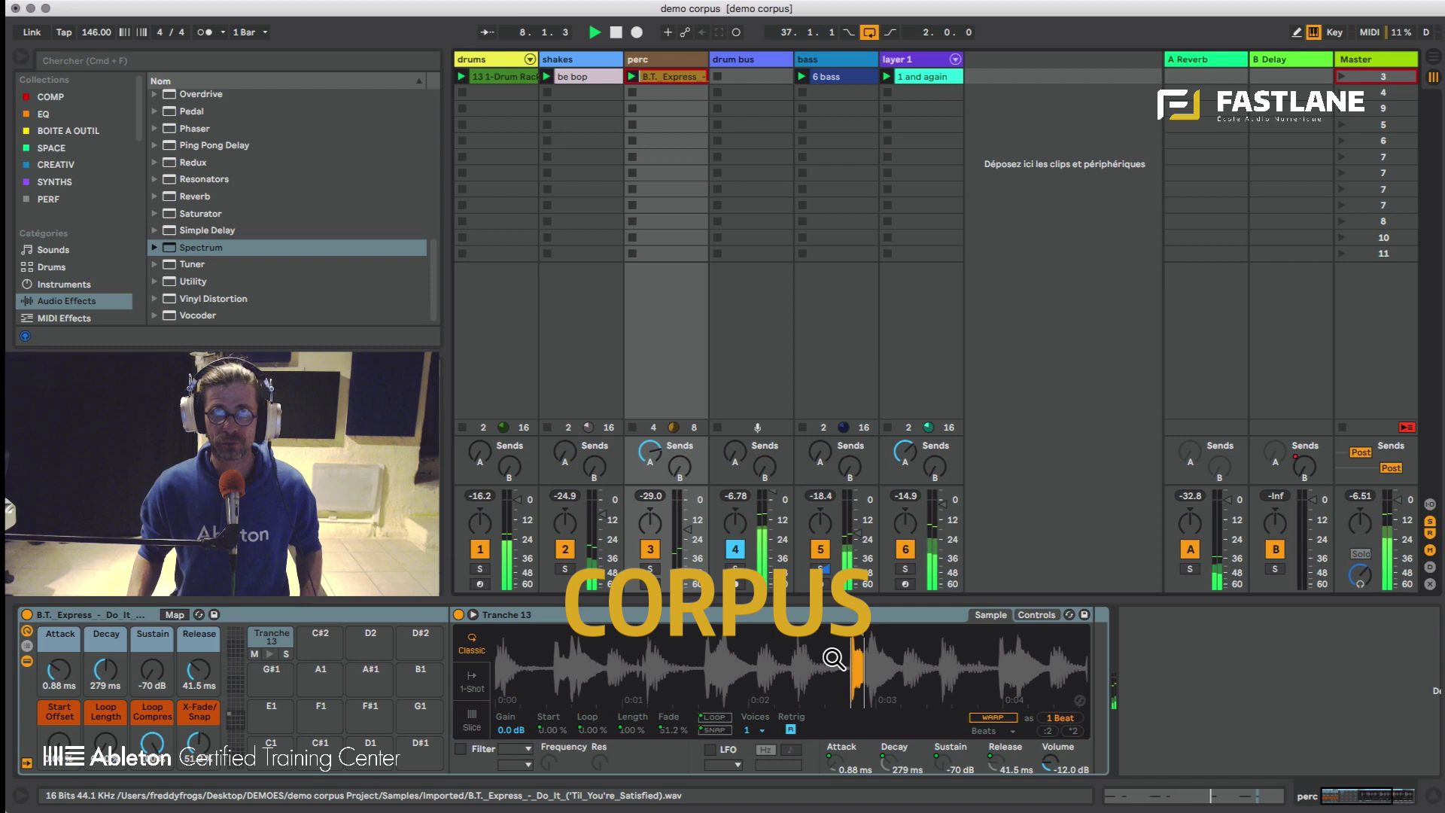
{"action": "key", "text": "space"}
{"action": "left_click", "coordinate": [67, 300]}
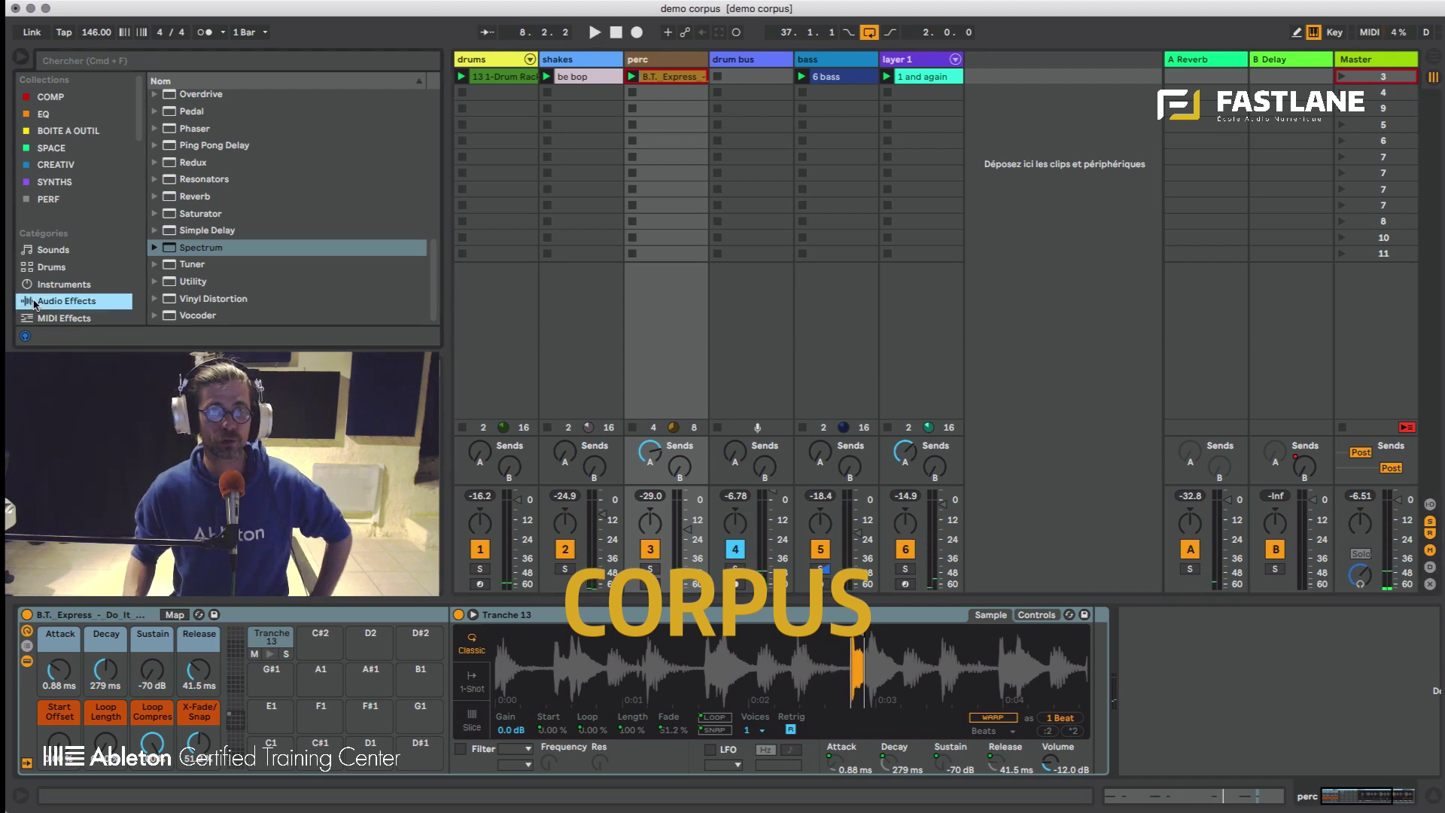
{"action": "scroll", "coordinate": [189, 256], "scroll_direction": "up", "scroll_amount": 6}
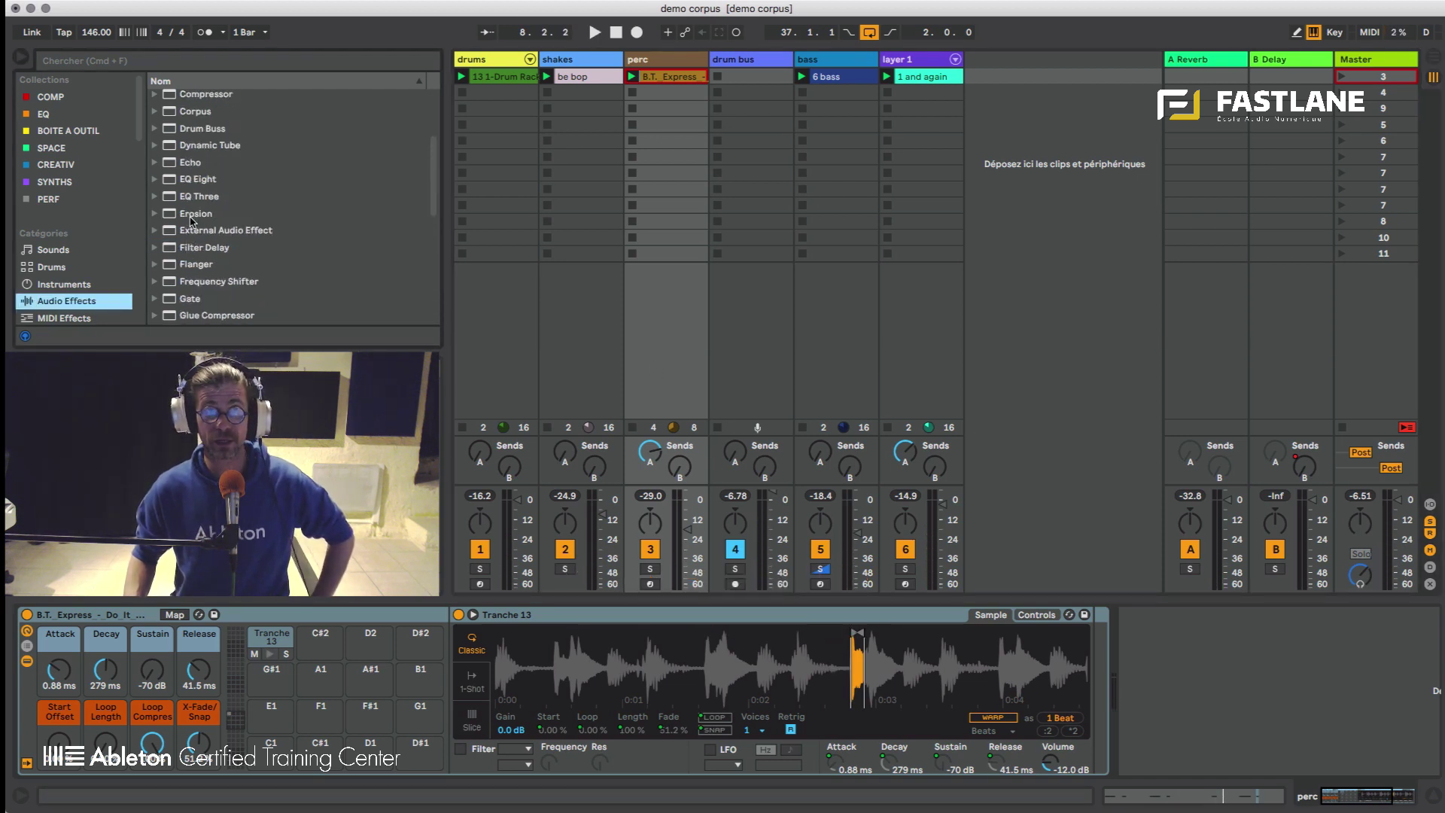
{"action": "scroll", "coordinate": [191, 219], "scroll_direction": "up", "scroll_amount": 1}
{"action": "left_click", "coordinate": [191, 147]}
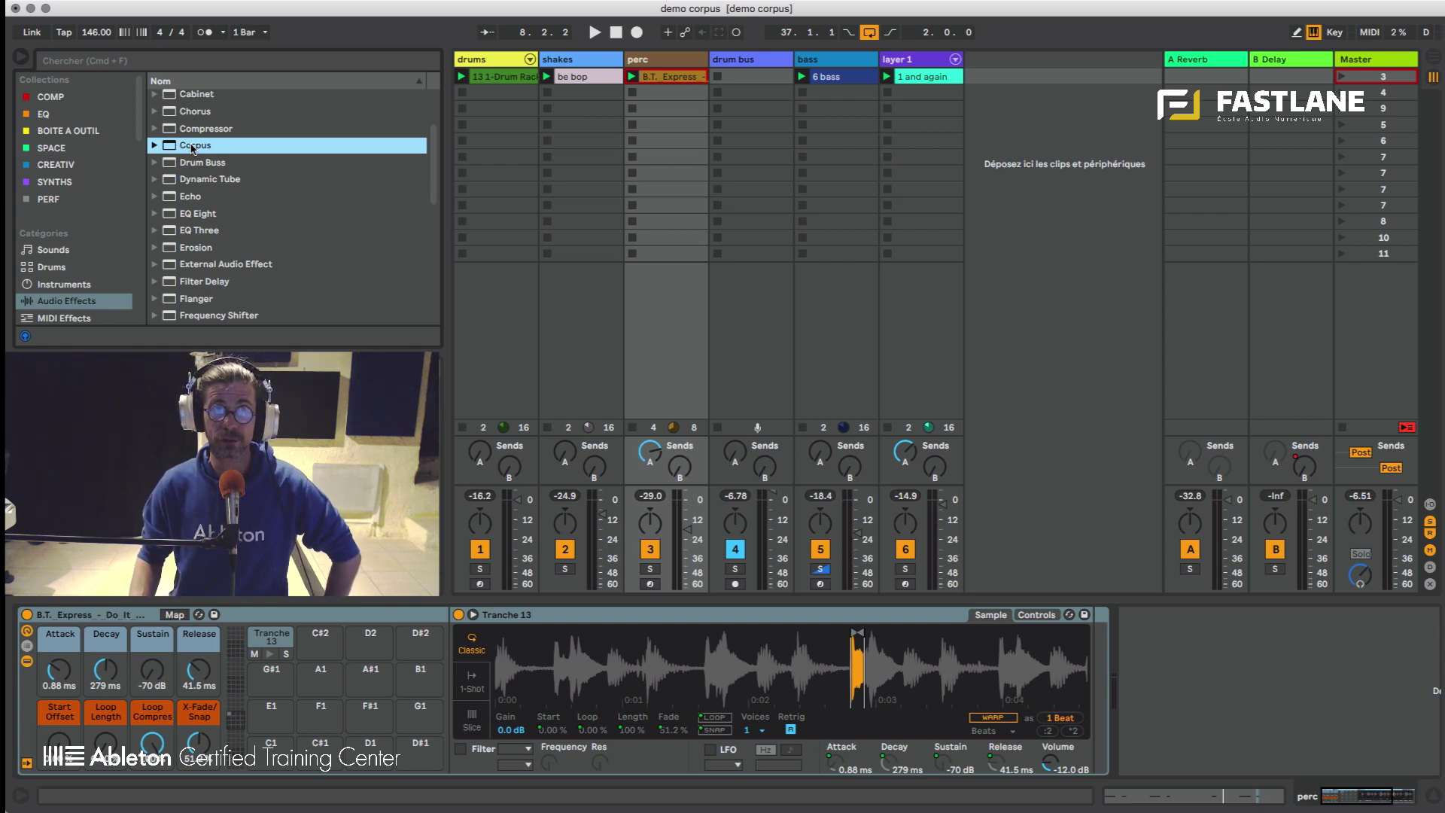
{"action": "left_click_drag", "start_coordinate": [193, 148], "coordinate": [662, 74]}
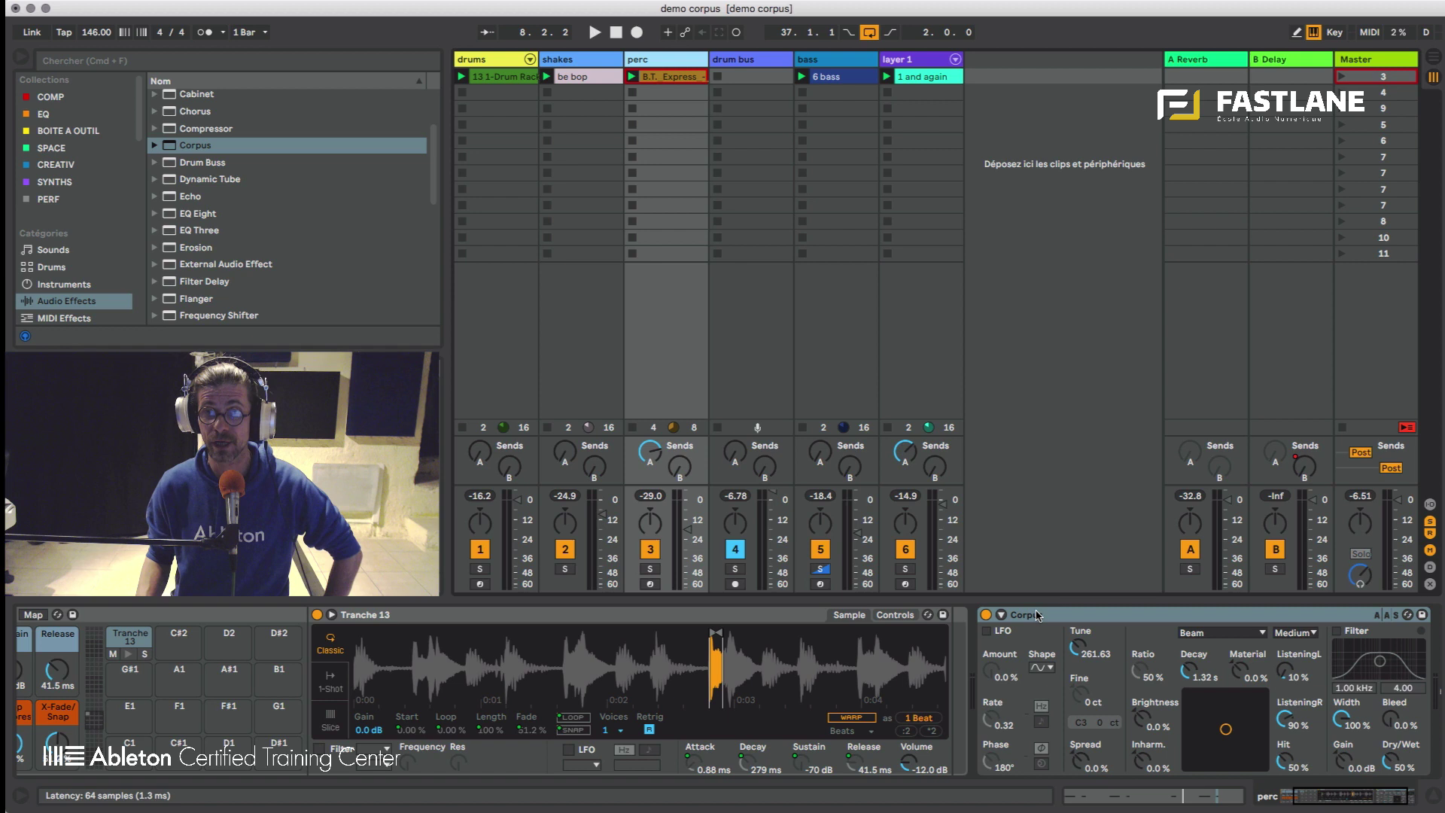
{"action": "left_click", "coordinate": [1038, 700]}
{"action": "scroll", "coordinate": [1032, 706], "scroll_direction": "right", "scroll_amount": 3}
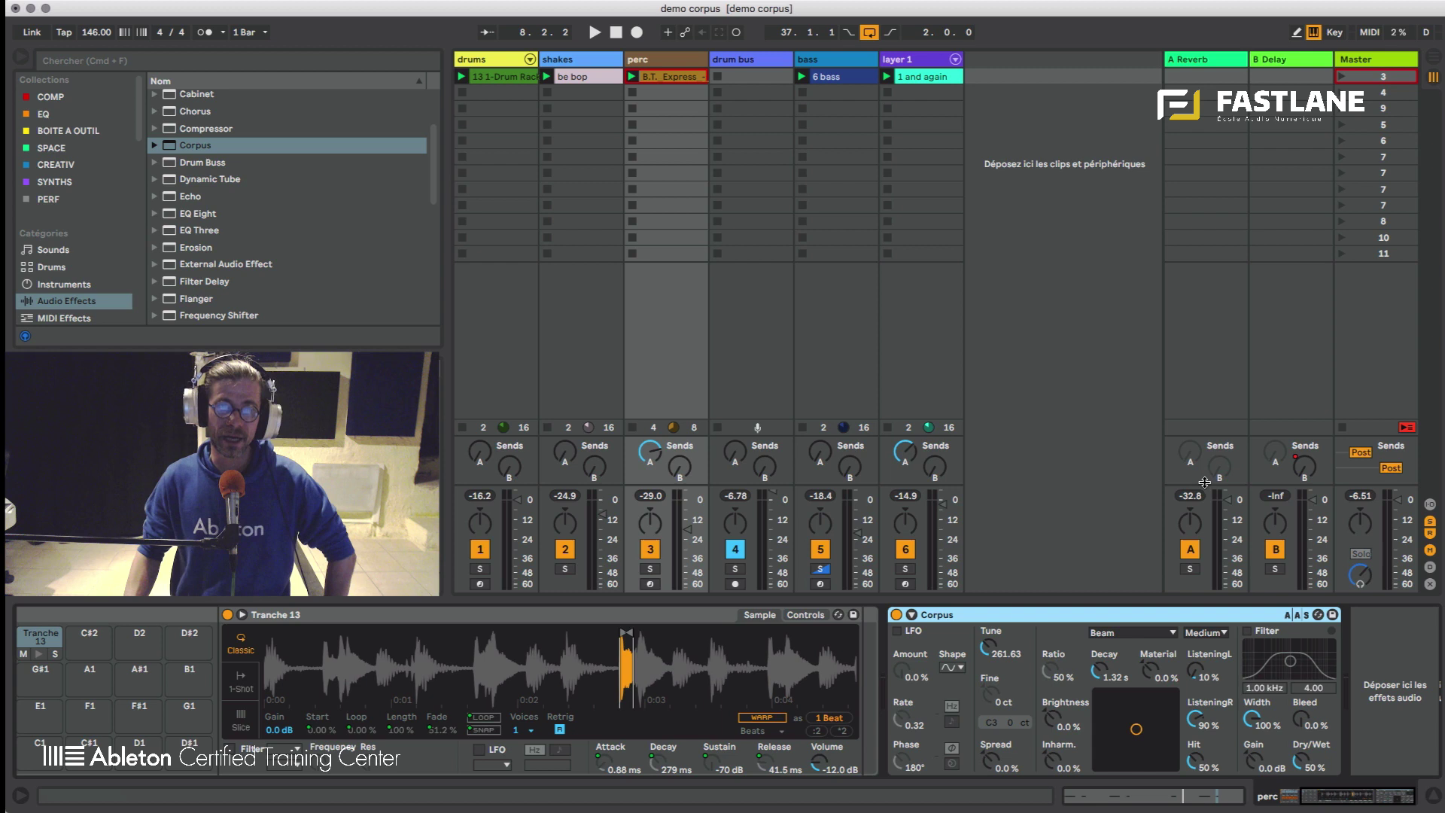
- Create a 7 Collision MIDI track from the Collision instrument and select the track and device
{"action": "left_click", "coordinate": [64, 285]}
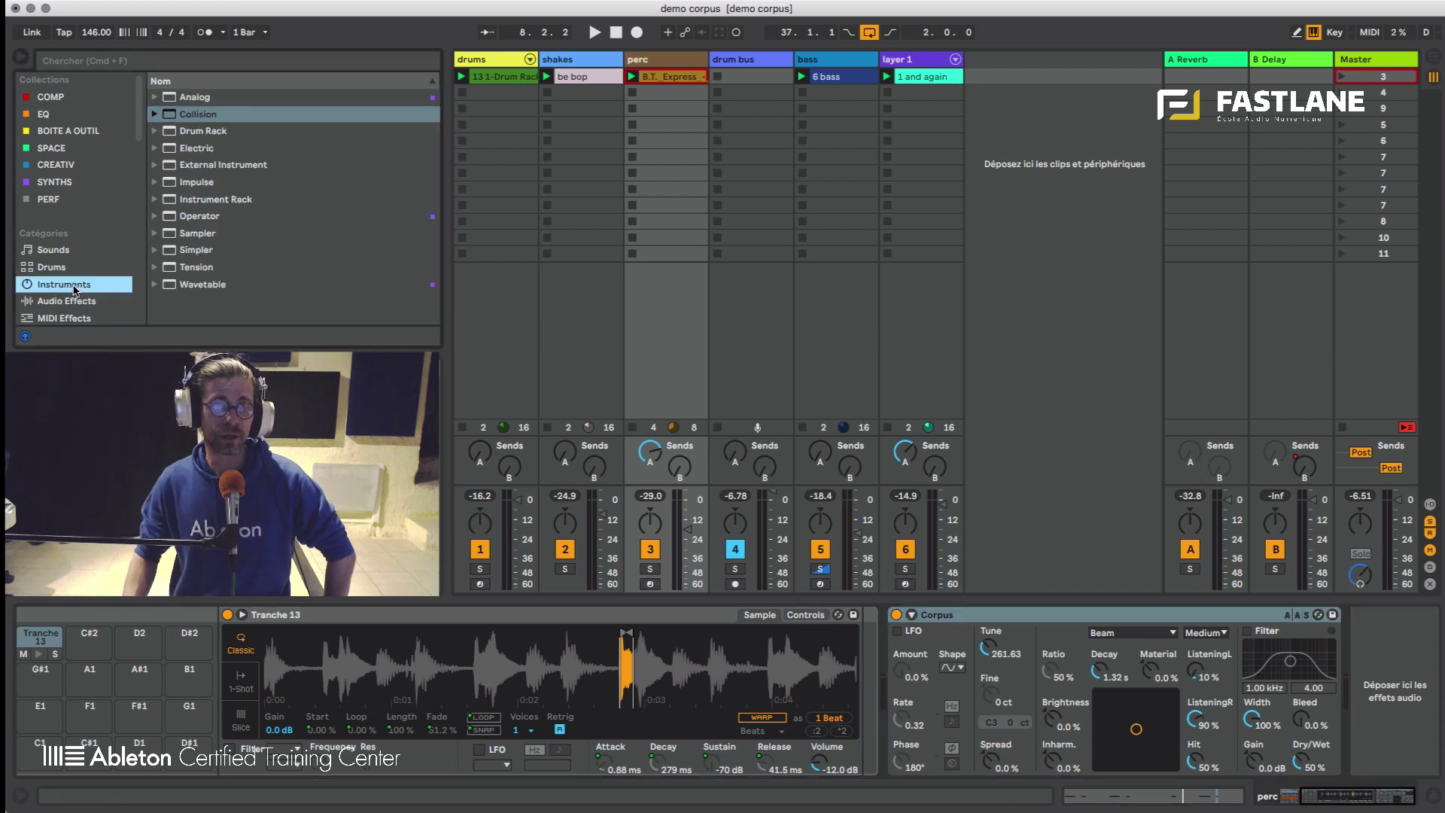
{"action": "left_click_drag", "start_coordinate": [185, 114], "coordinate": [1028, 132]}
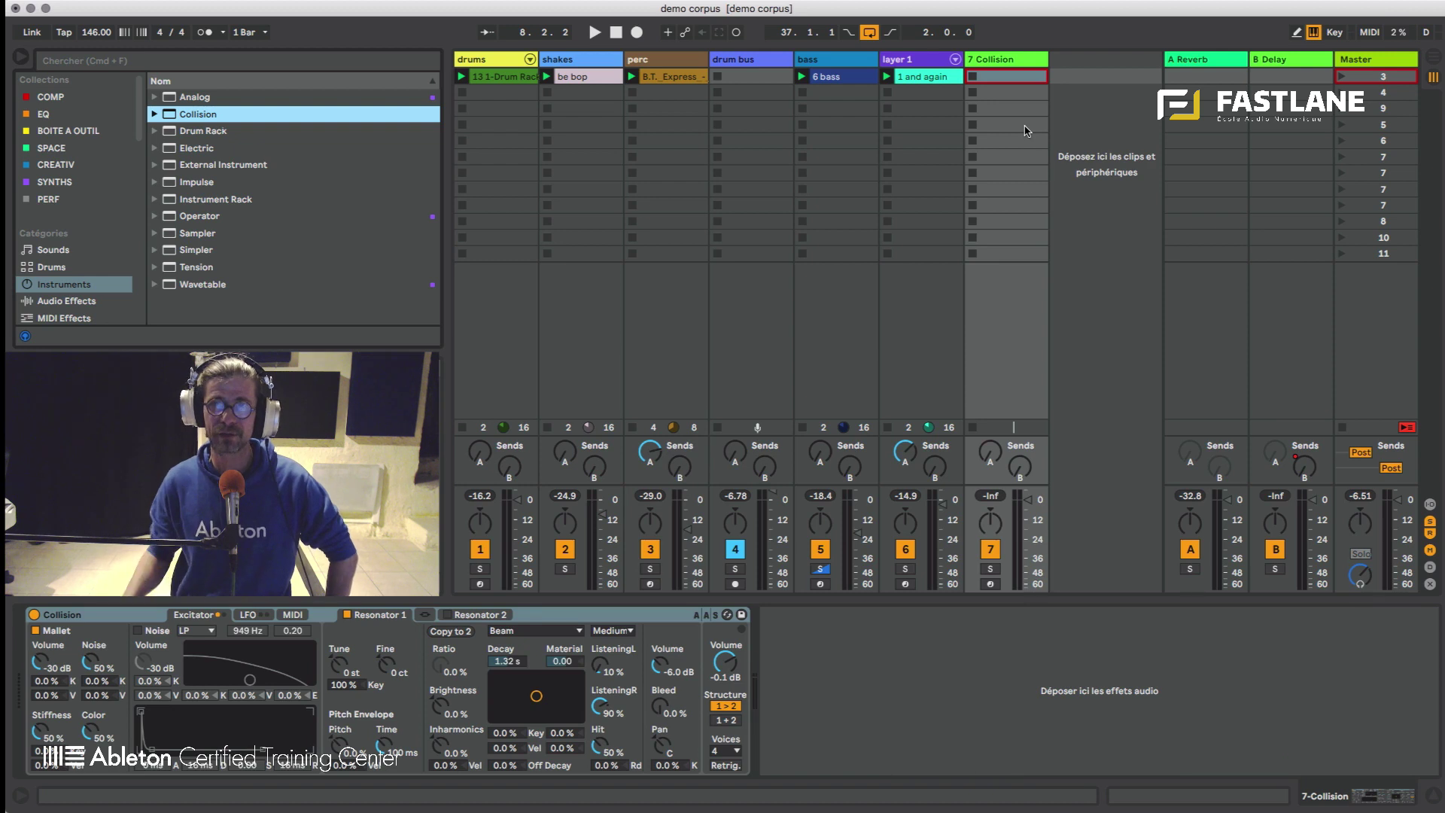
{"action": "left_click", "coordinate": [1002, 65]}
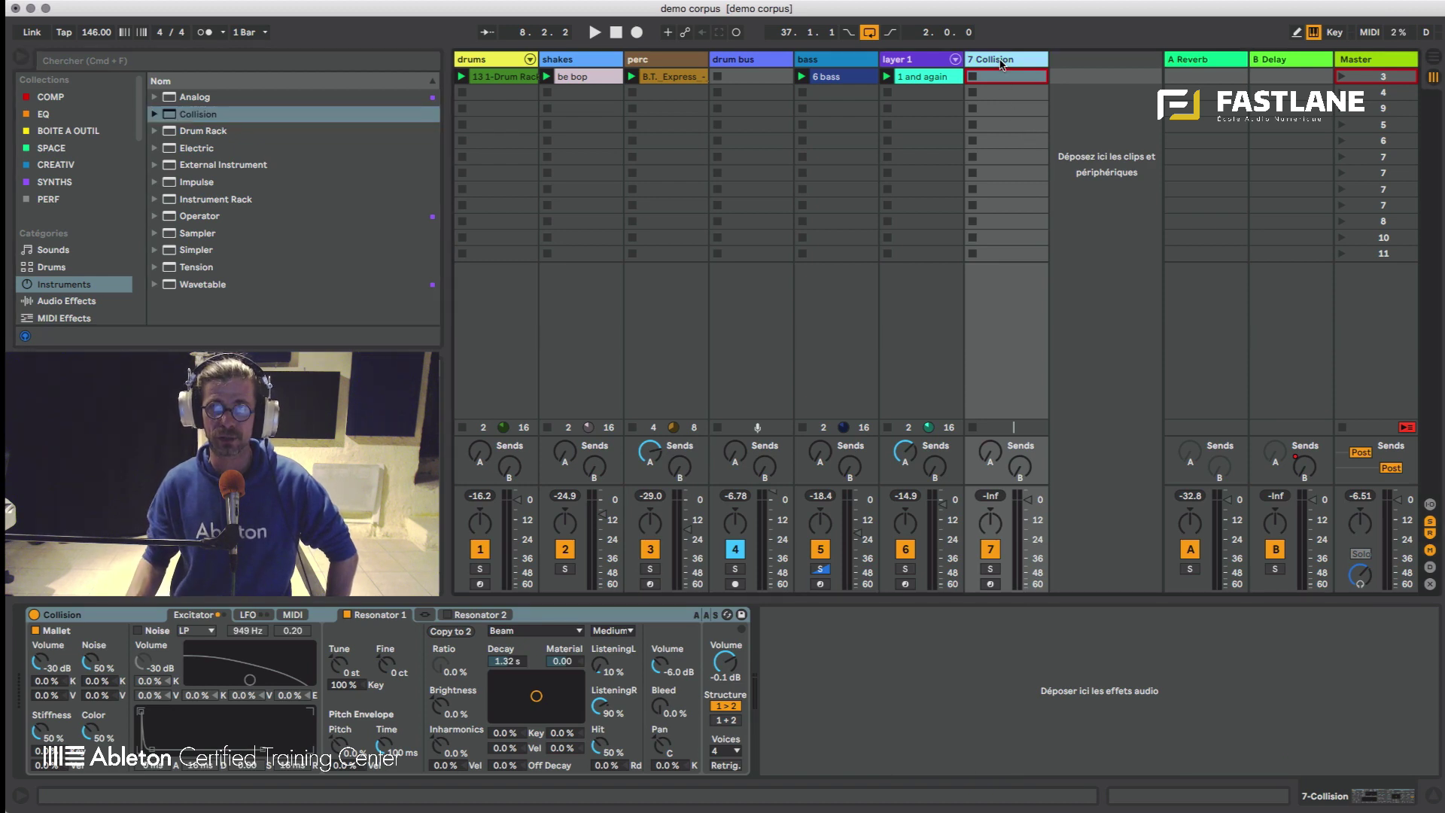
{"action": "left_click", "coordinate": [111, 621]}
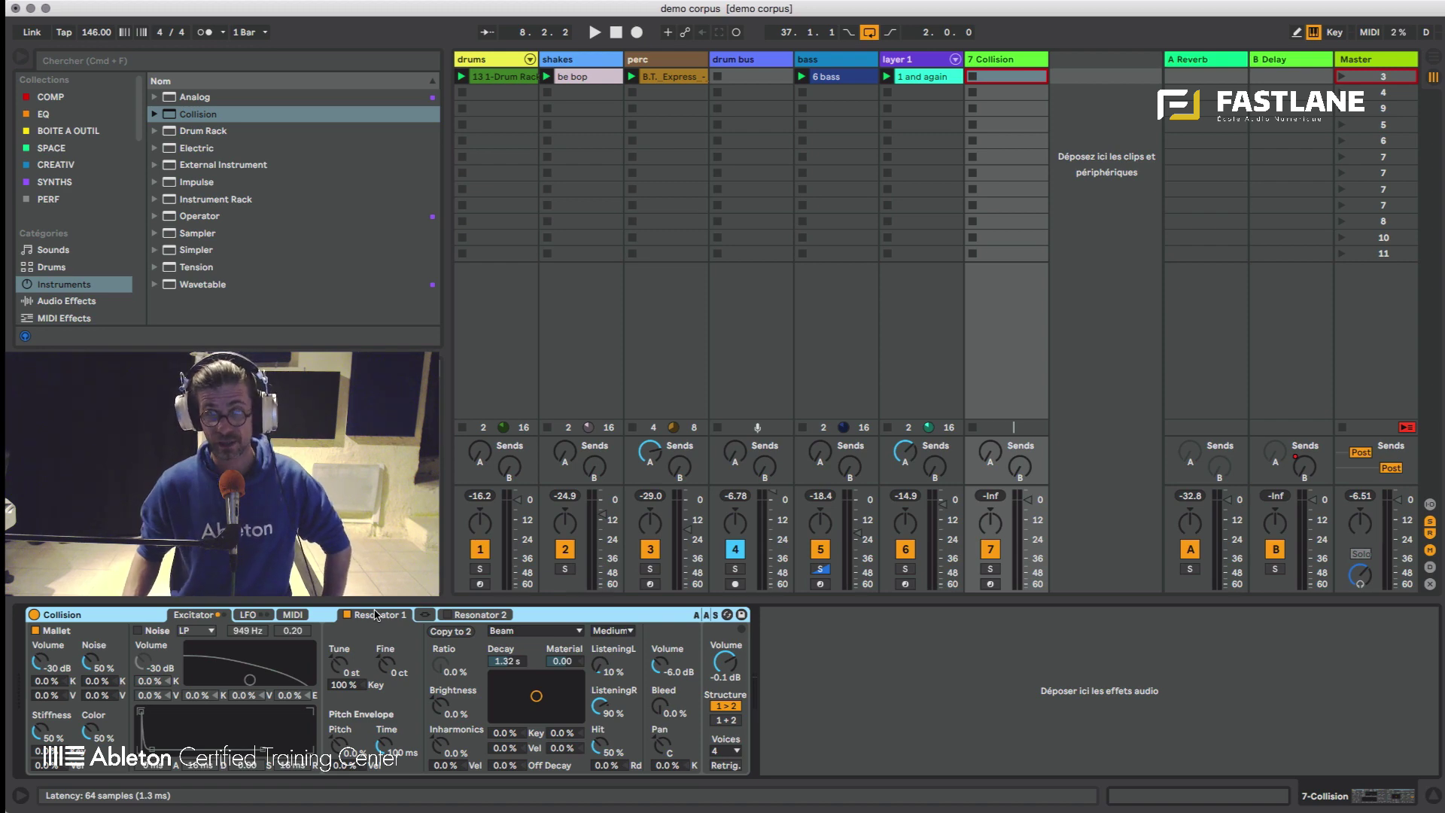
{"action": "left_click", "coordinate": [999, 61]}
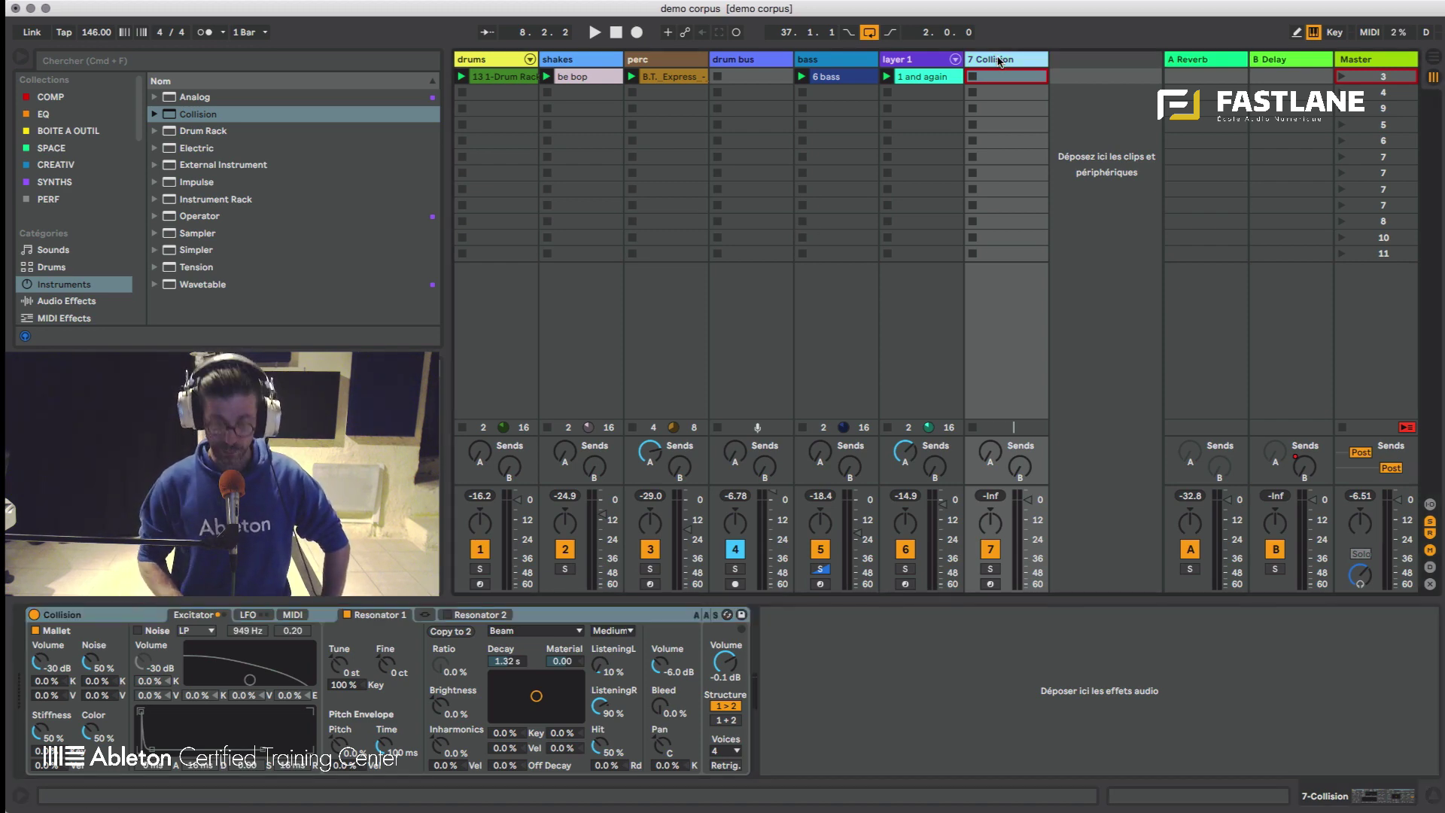
- Delete the 7 Collision track and solo the perc track
{"action": "key", "text": "Delete"}
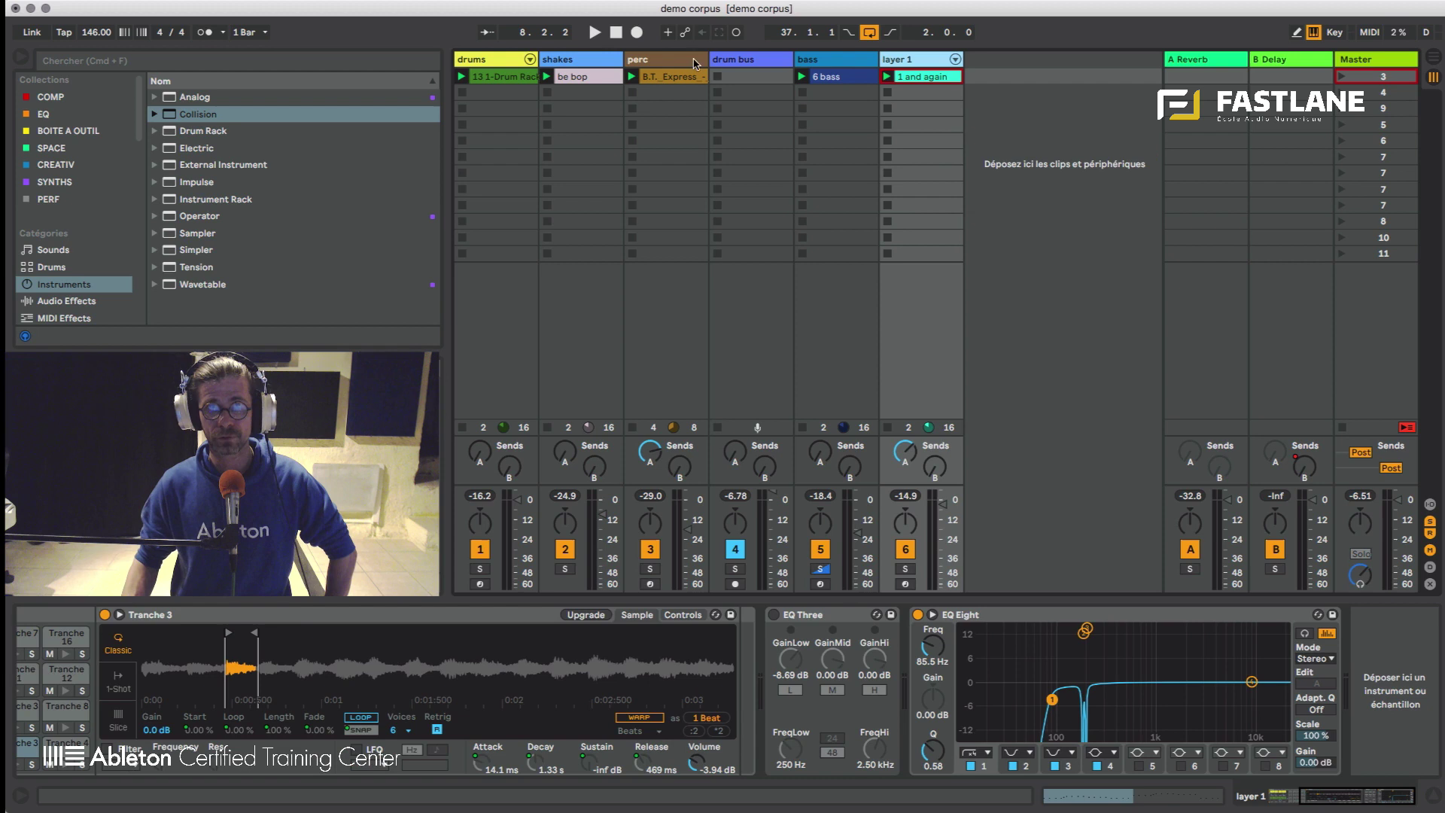
{"action": "left_click", "coordinate": [662, 62]}
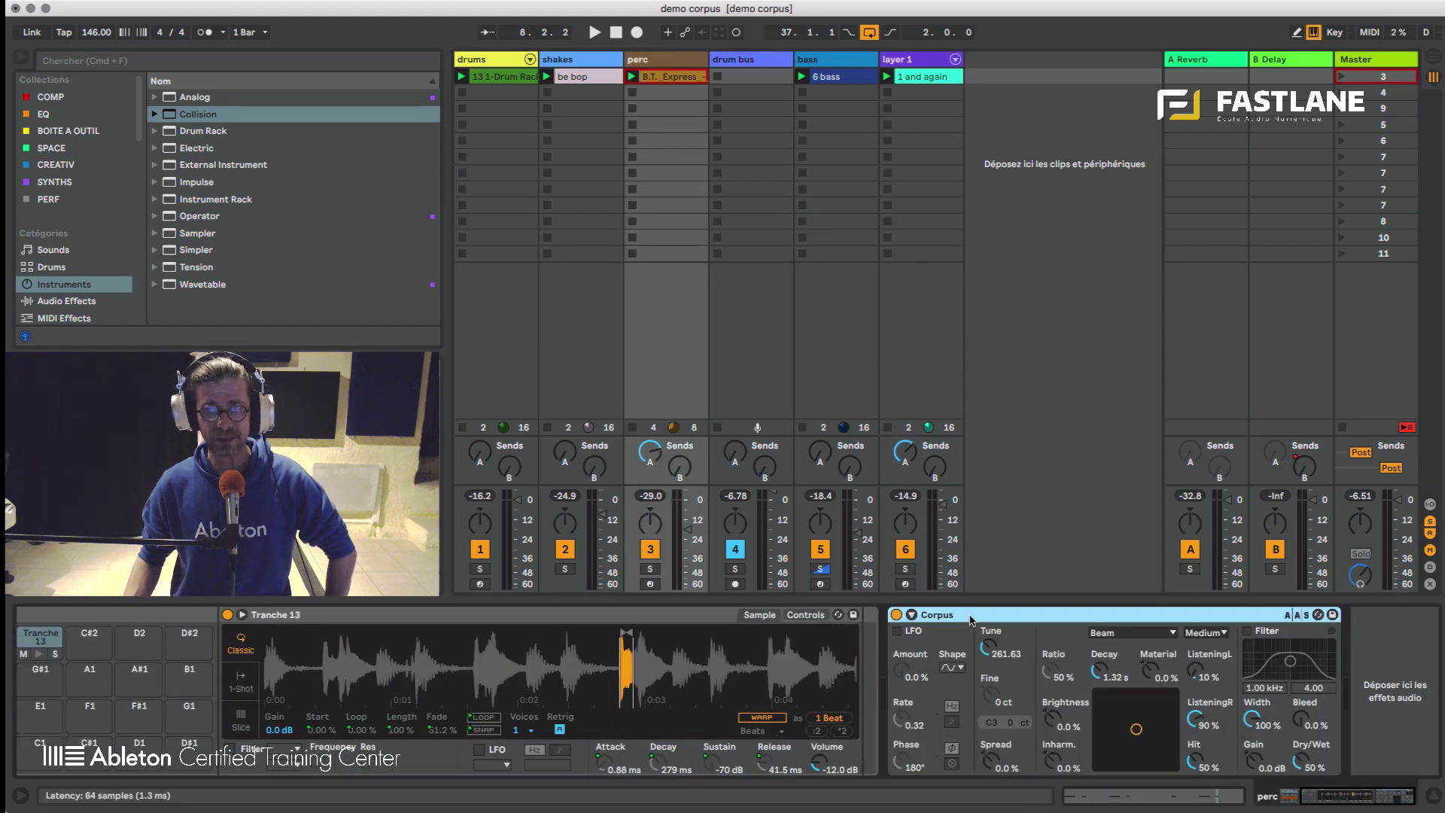
{"action": "left_click", "coordinate": [651, 569]}
- Compare perc with Corpus bypassed and active during playback, then raise Corpus Dry/Wet to 100%
{"action": "left_click", "coordinate": [896, 614]}
{"action": "key", "text": "space"}
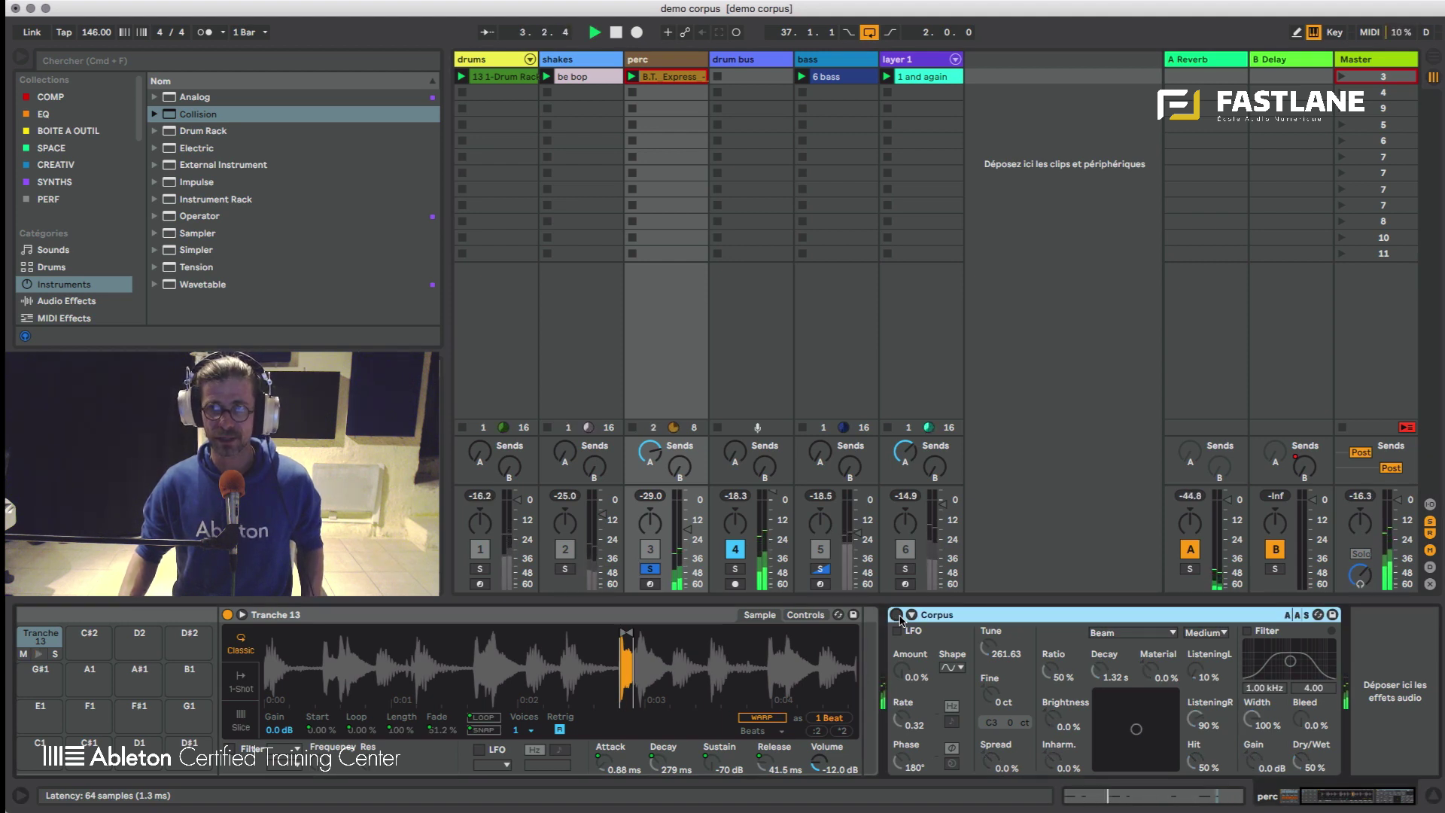
{"action": "key", "text": "space"}
{"action": "left_click", "coordinate": [896, 615]}
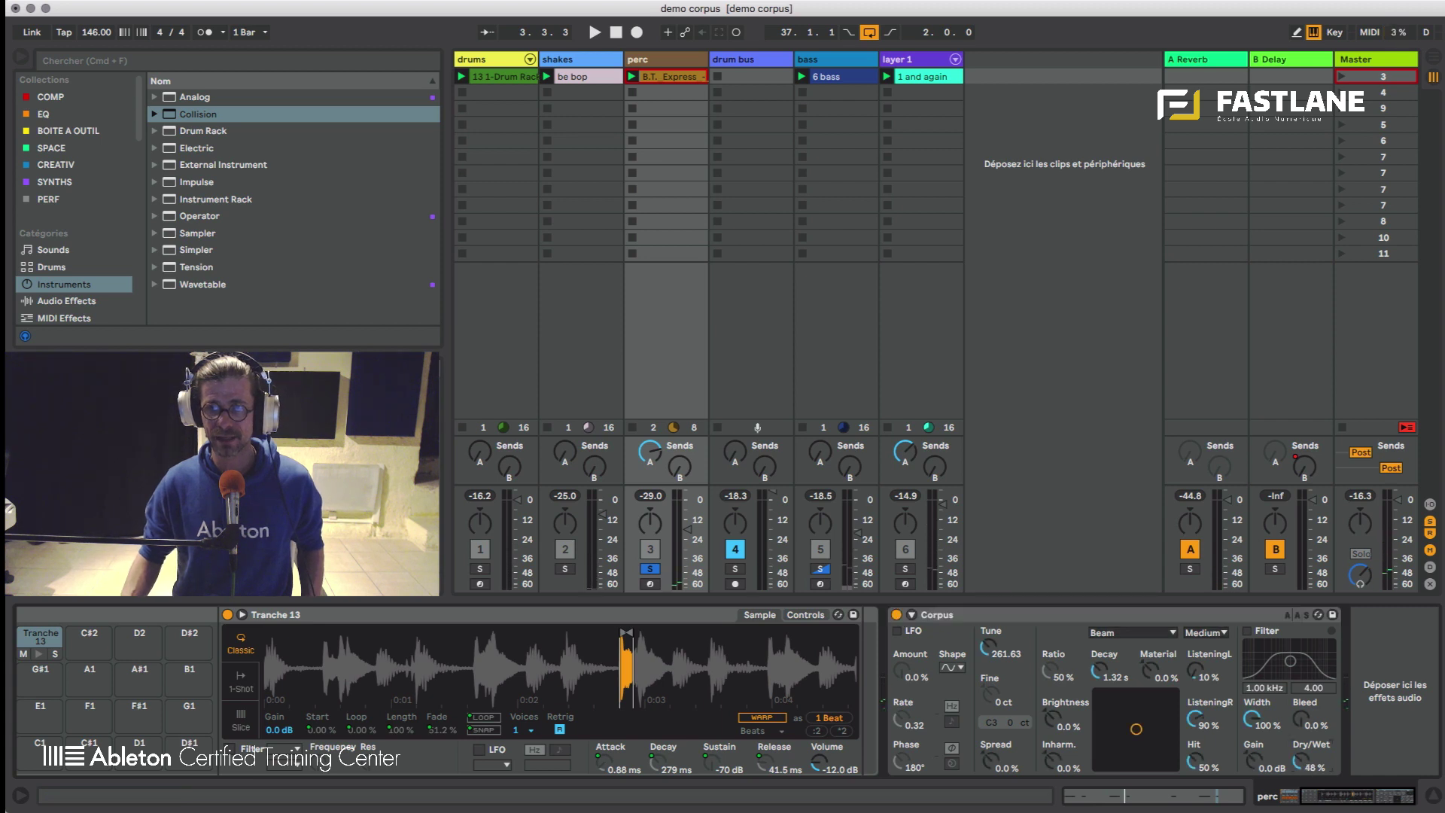
{"action": "key", "text": "space"}
{"action": "mouse_move", "coordinate": [1320, 779]}
{"action": "left_mouse_down"}
{"action": "mouse_move", "coordinate": [1319, 753]}
{"action": "mouse_move", "coordinate": [1306, 759]}
{"action": "left_mouse_up"}
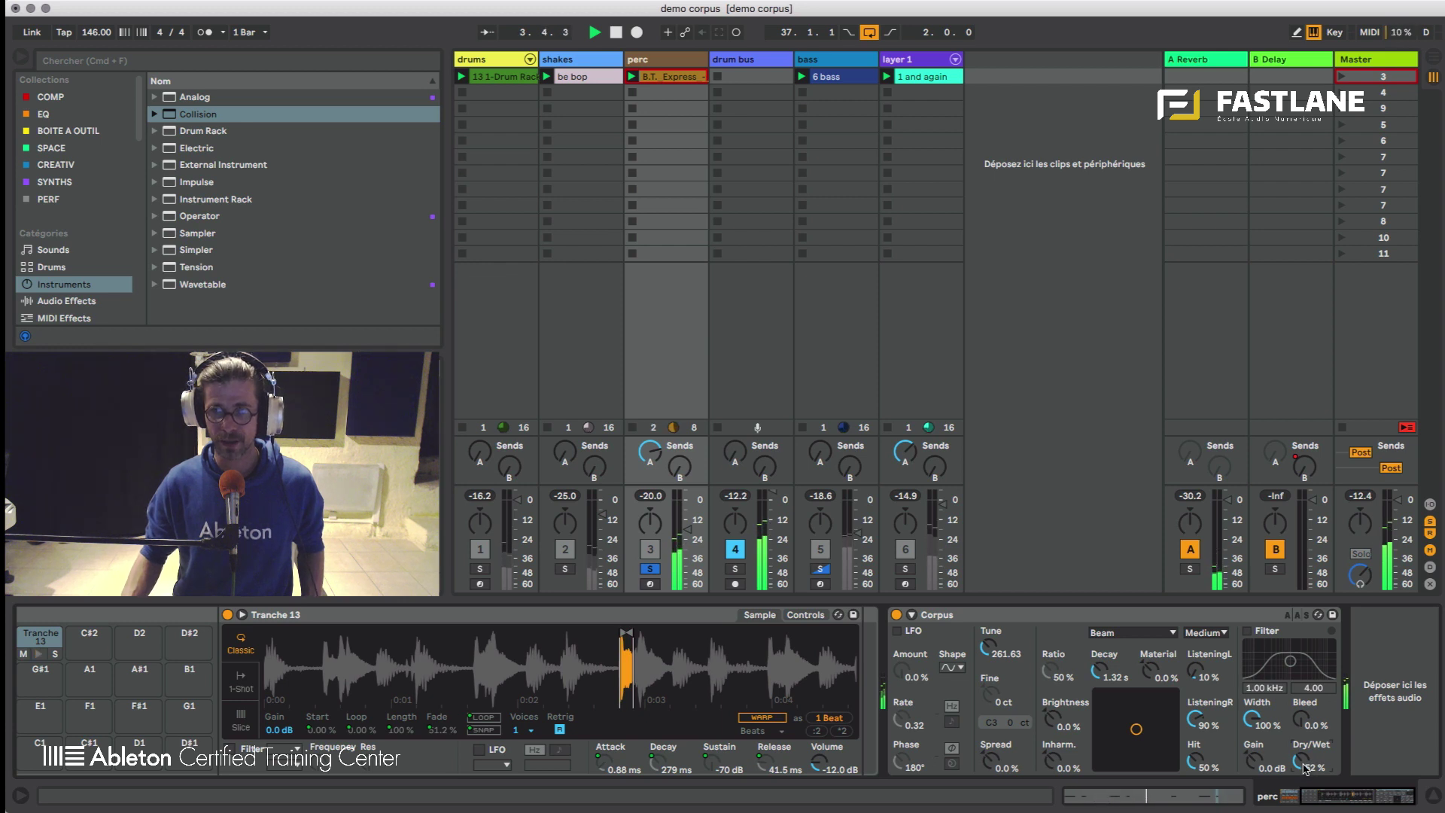
{"action": "left_click_drag", "start_coordinate": [1306, 769], "coordinate": [1305, 753]}
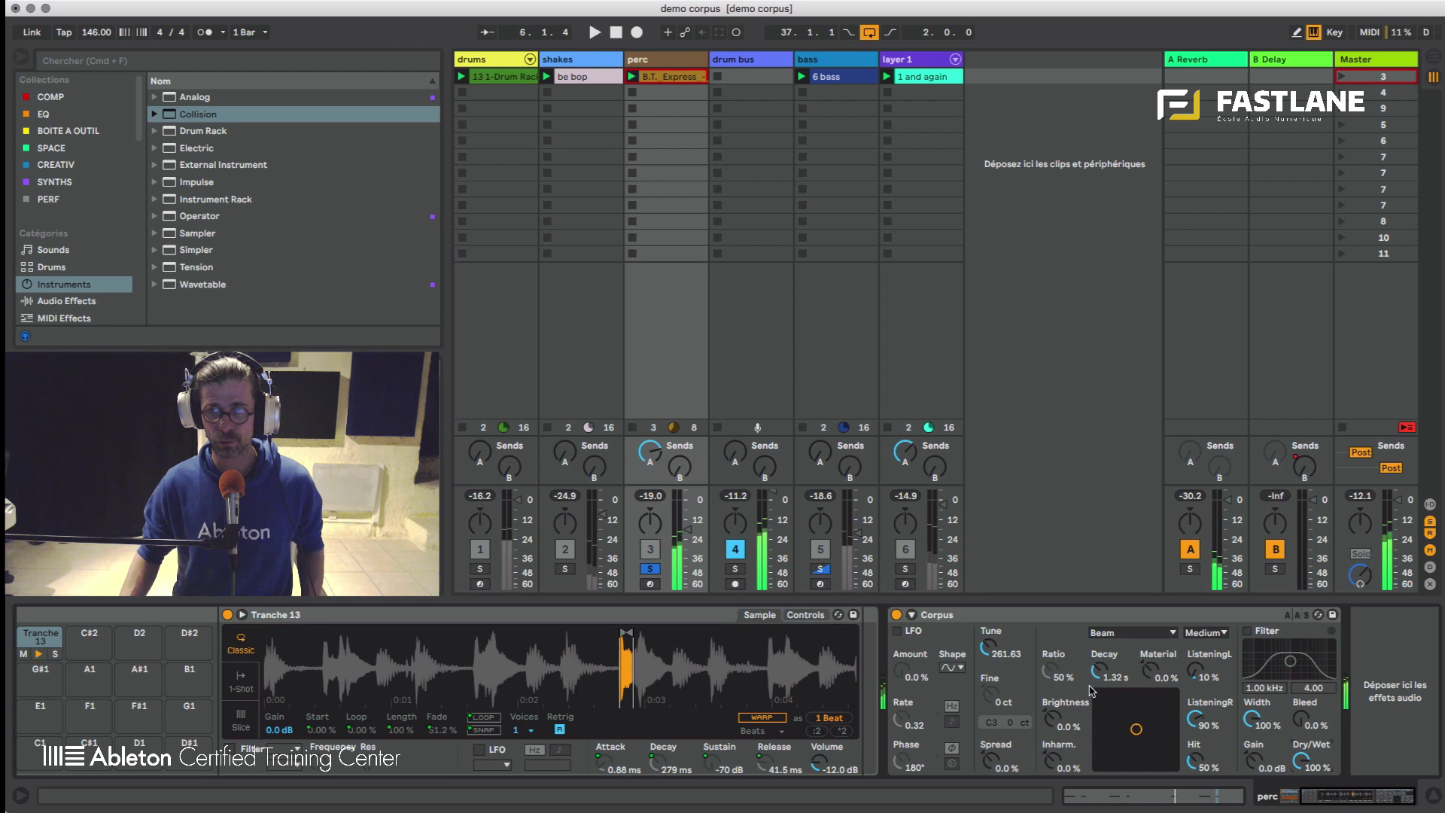
- Try the Corpus resonator types Marimba, String and Membrane
{"action": "left_click", "coordinate": [1157, 636]}
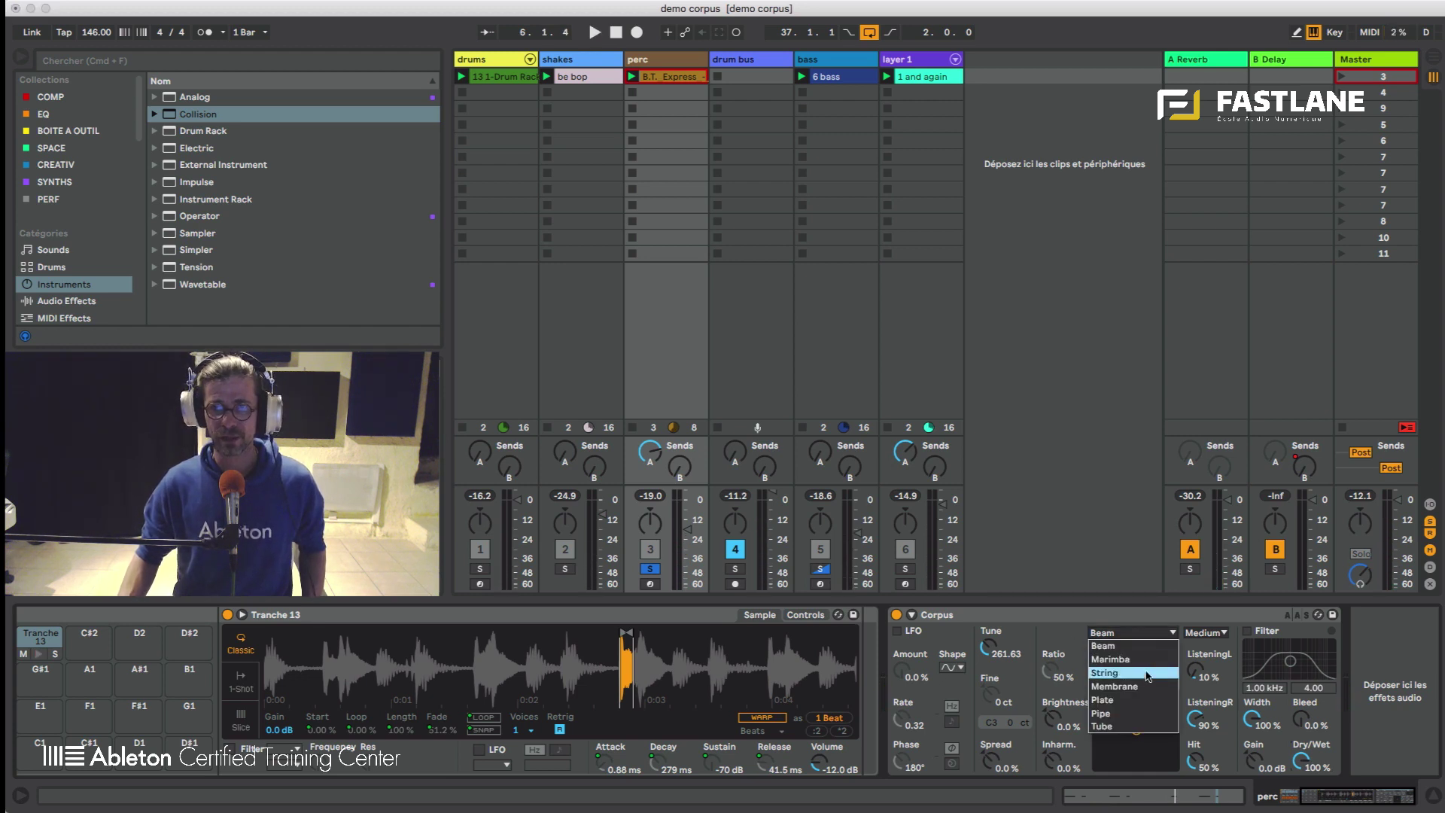
{"action": "left_click", "coordinate": [1148, 647]}
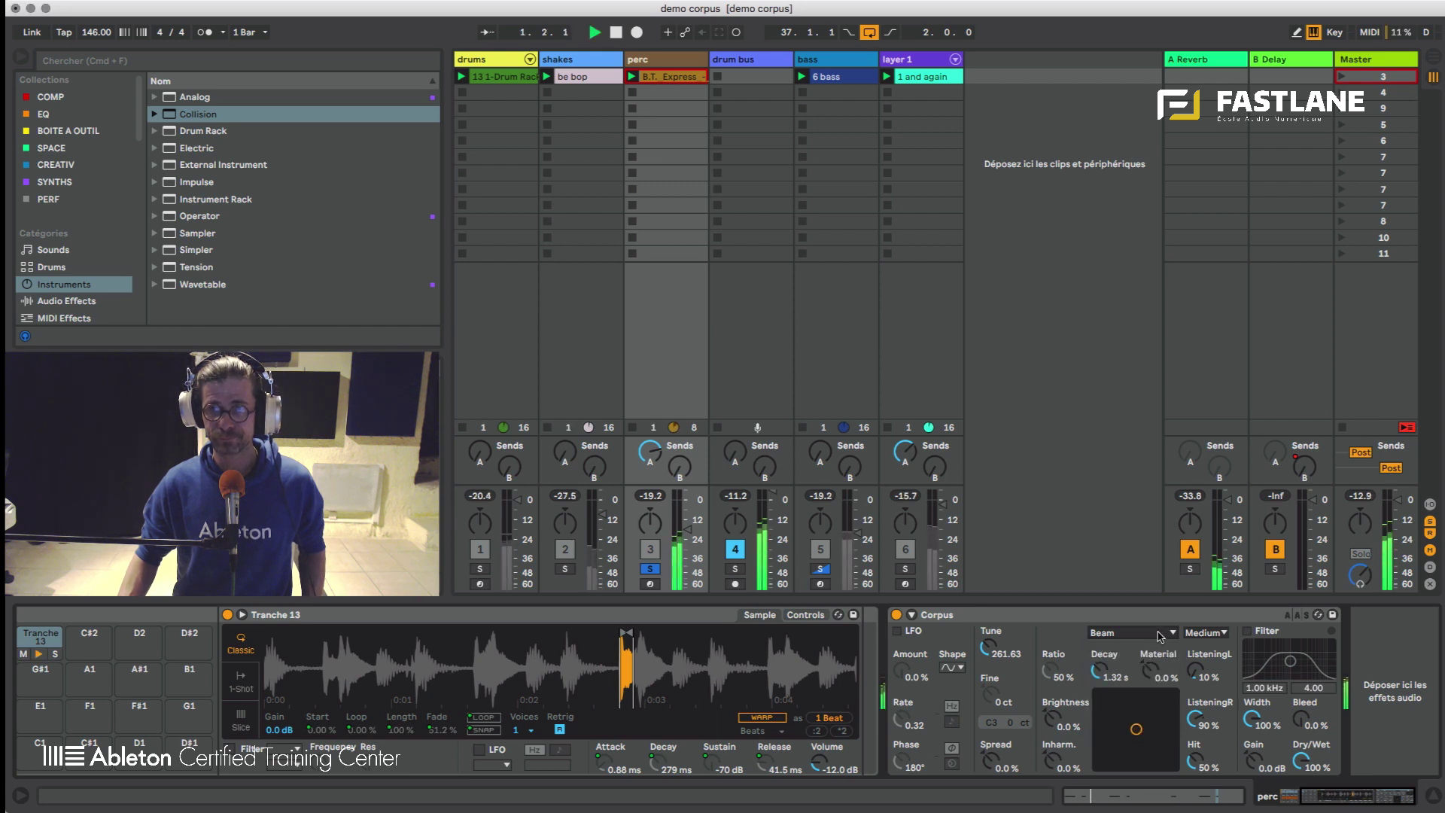
{"action": "left_click", "coordinate": [1149, 636]}
{"action": "left_click", "coordinate": [1149, 658]}
{"action": "left_click", "coordinate": [1148, 638]}
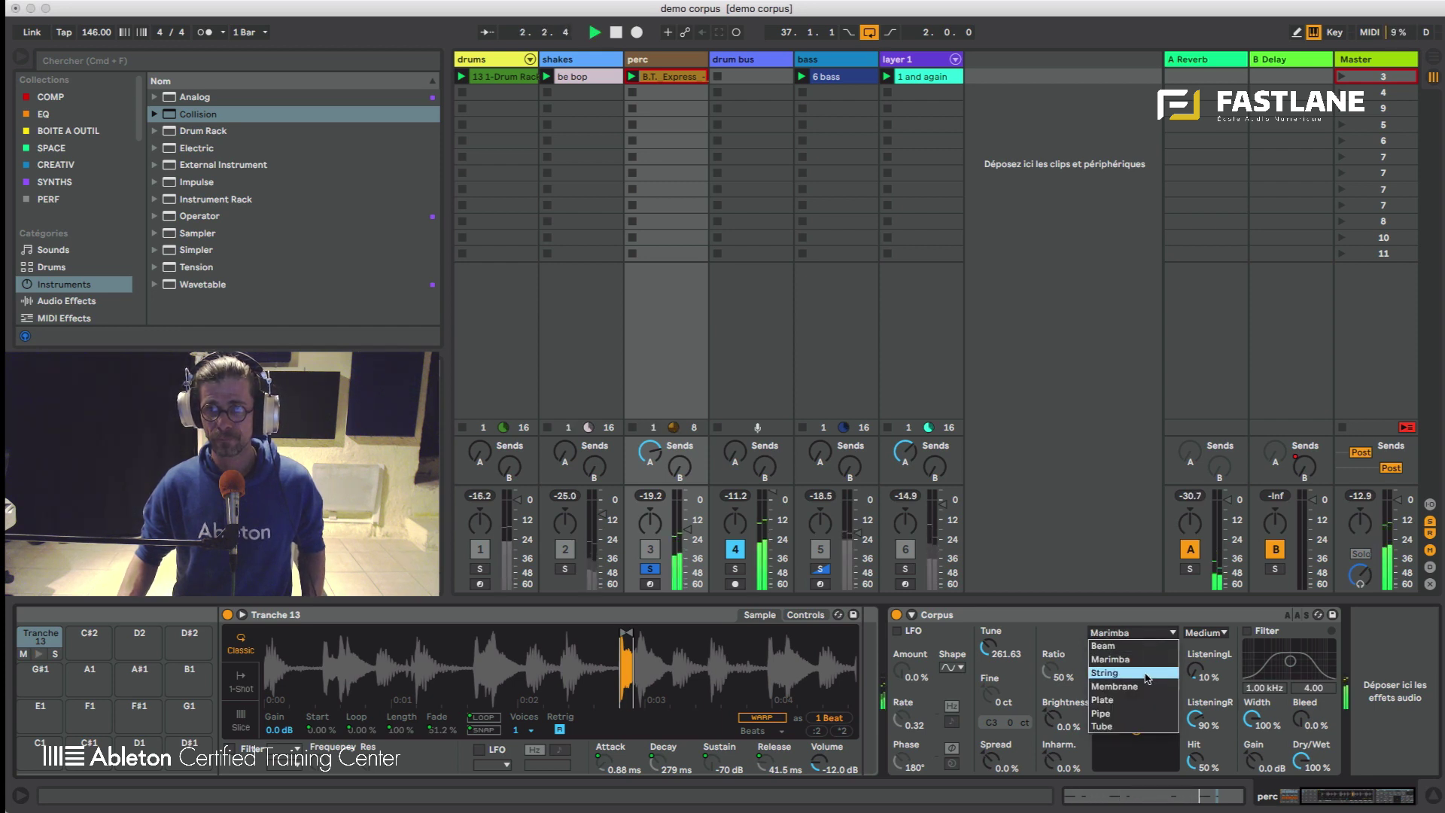
{"action": "left_click", "coordinate": [1148, 668]}
{"action": "left_click", "coordinate": [1148, 639]}
{"action": "left_click", "coordinate": [1151, 686]}
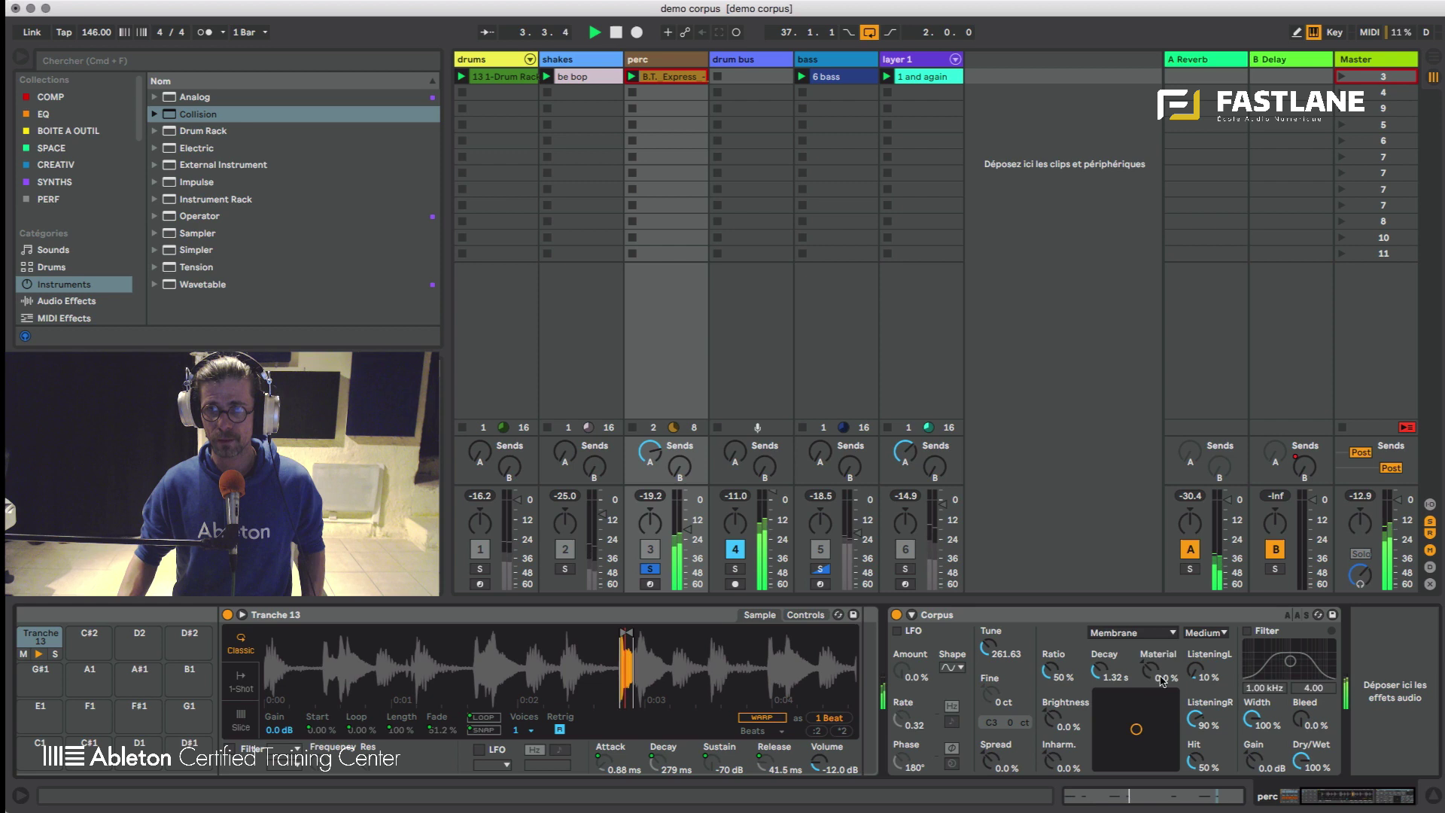
- Continue through Plate and Pipe, settling on the Tube resonator
{"action": "left_click", "coordinate": [1152, 633]}
{"action": "left_click", "coordinate": [1156, 702]}
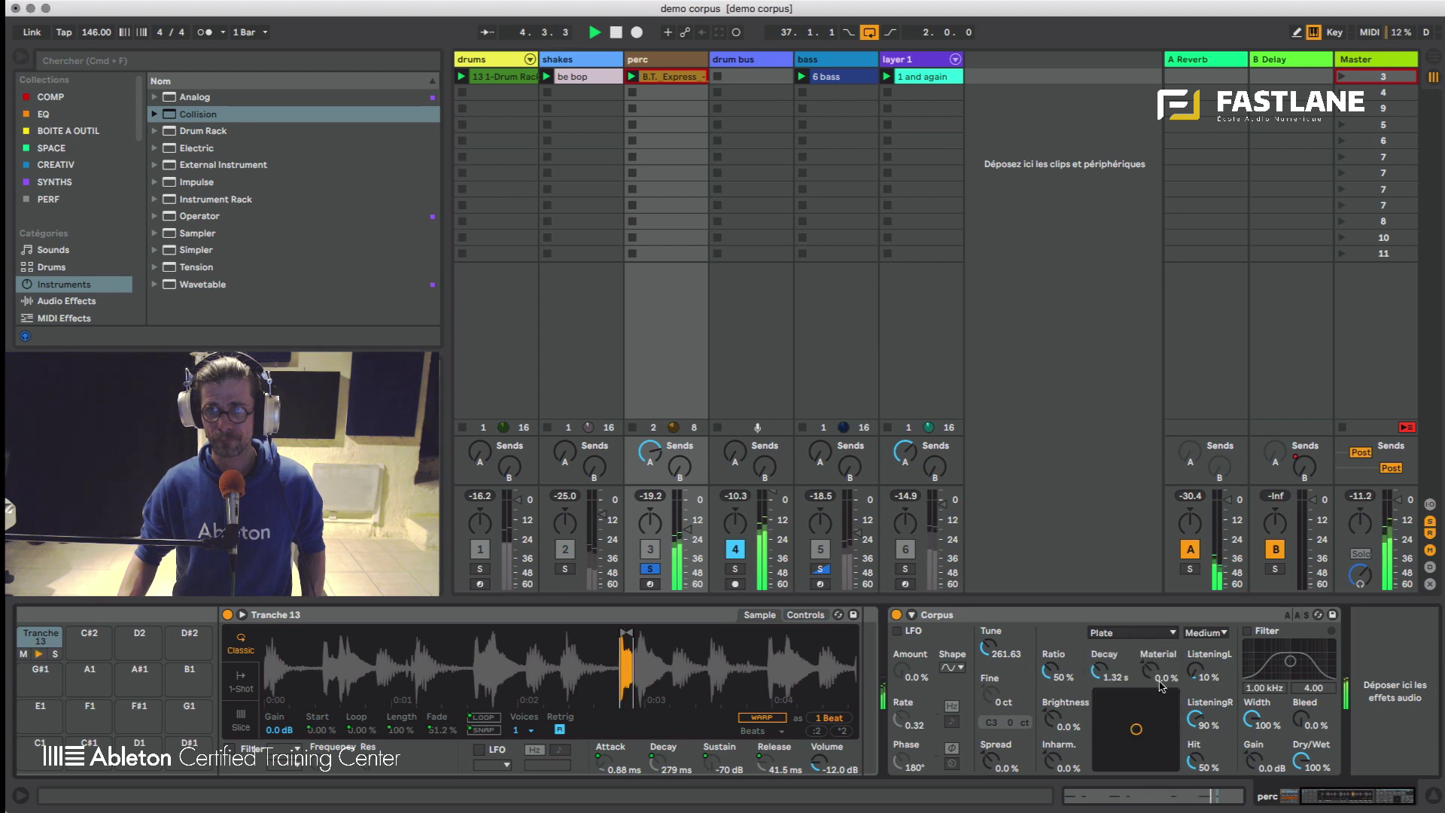
{"action": "left_click", "coordinate": [1143, 633]}
{"action": "left_click", "coordinate": [1149, 712]}
{"action": "left_click", "coordinate": [1145, 633]}
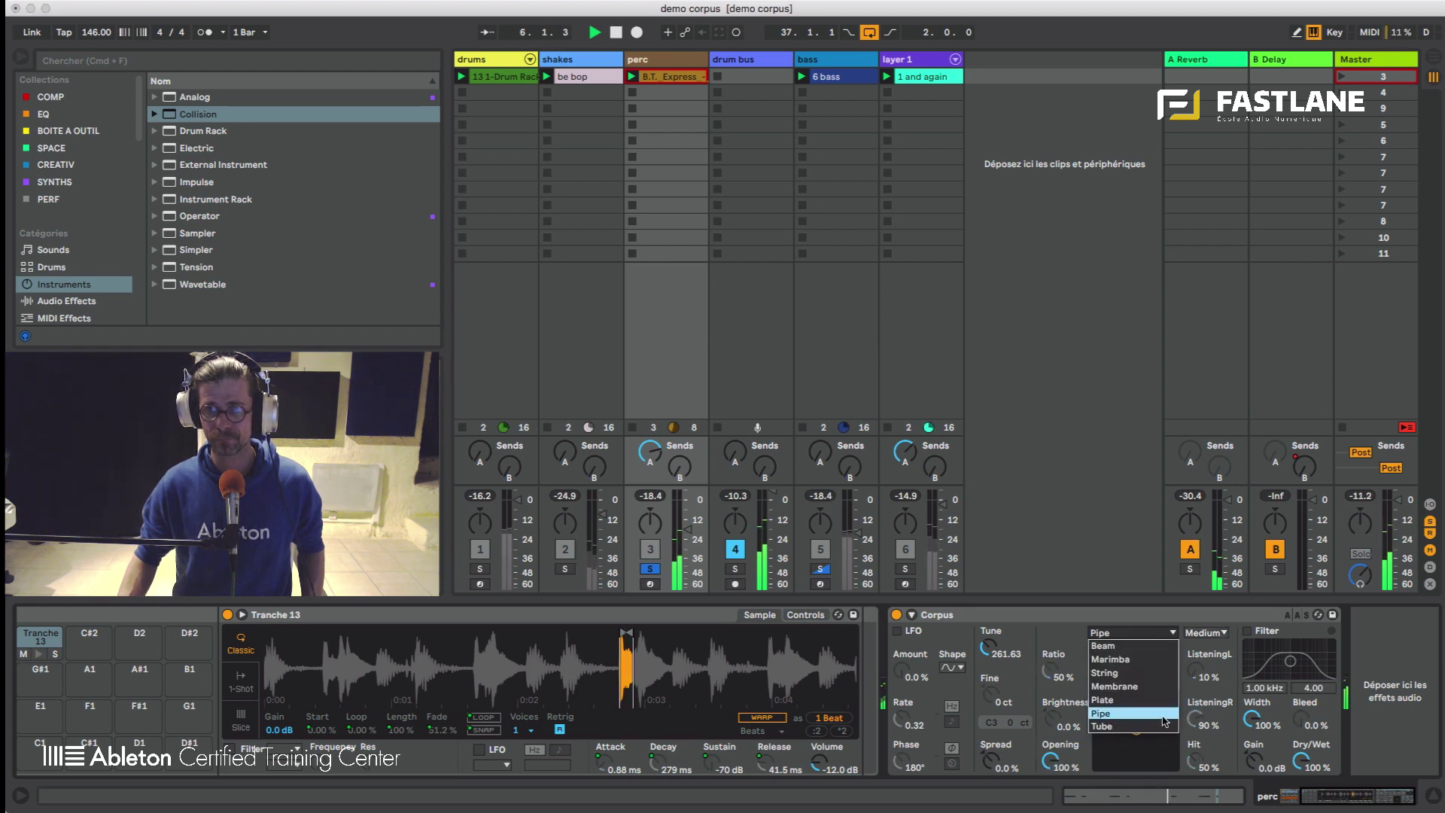
{"action": "left_click", "coordinate": [1151, 727]}
{"action": "key", "text": "super+Tab"}
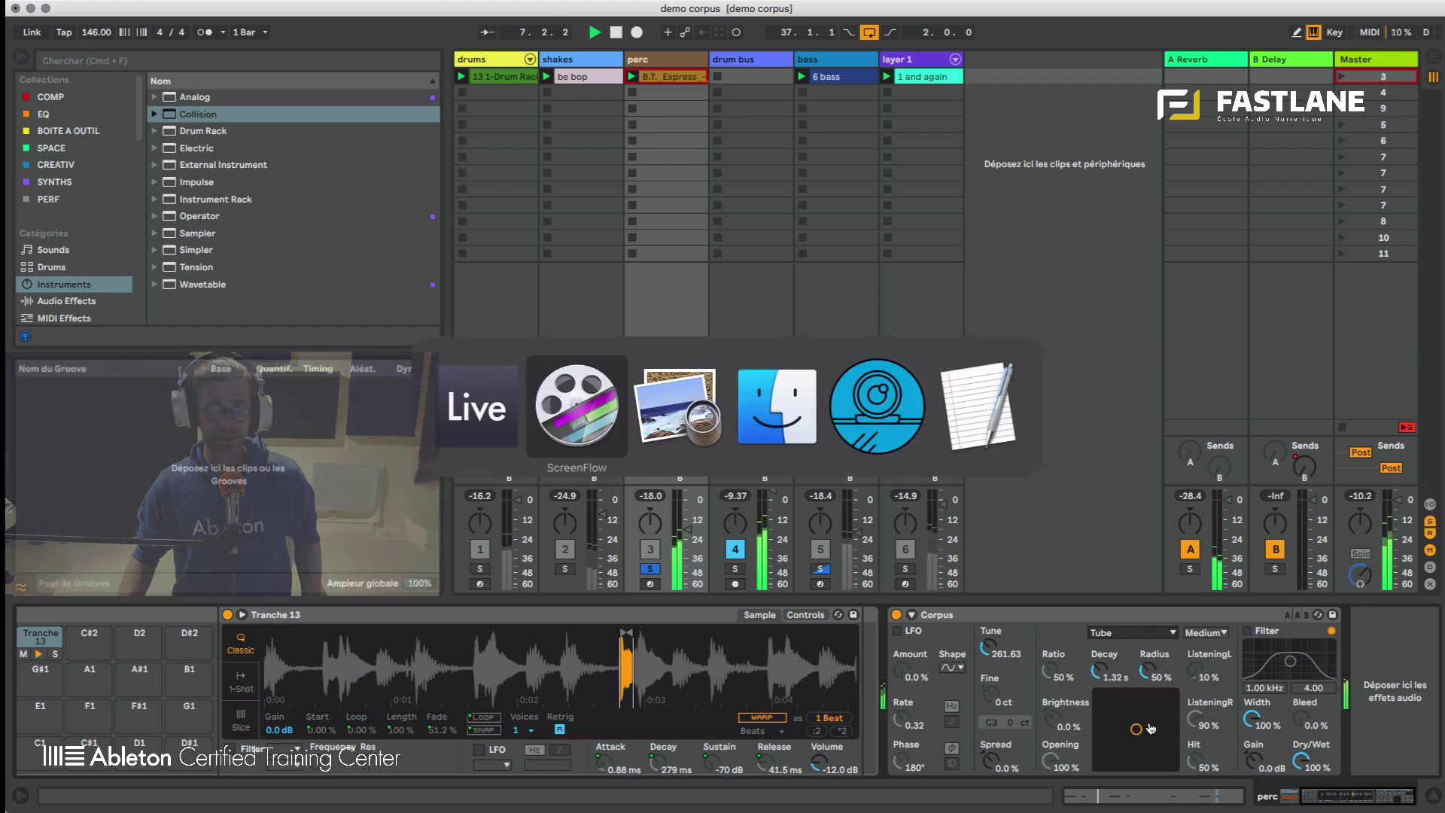
- After checking the Collision resonators slide, try Beam, then set Corpus to Marimba at Medium quality
{"action": "left_click", "coordinate": [694, 410]}
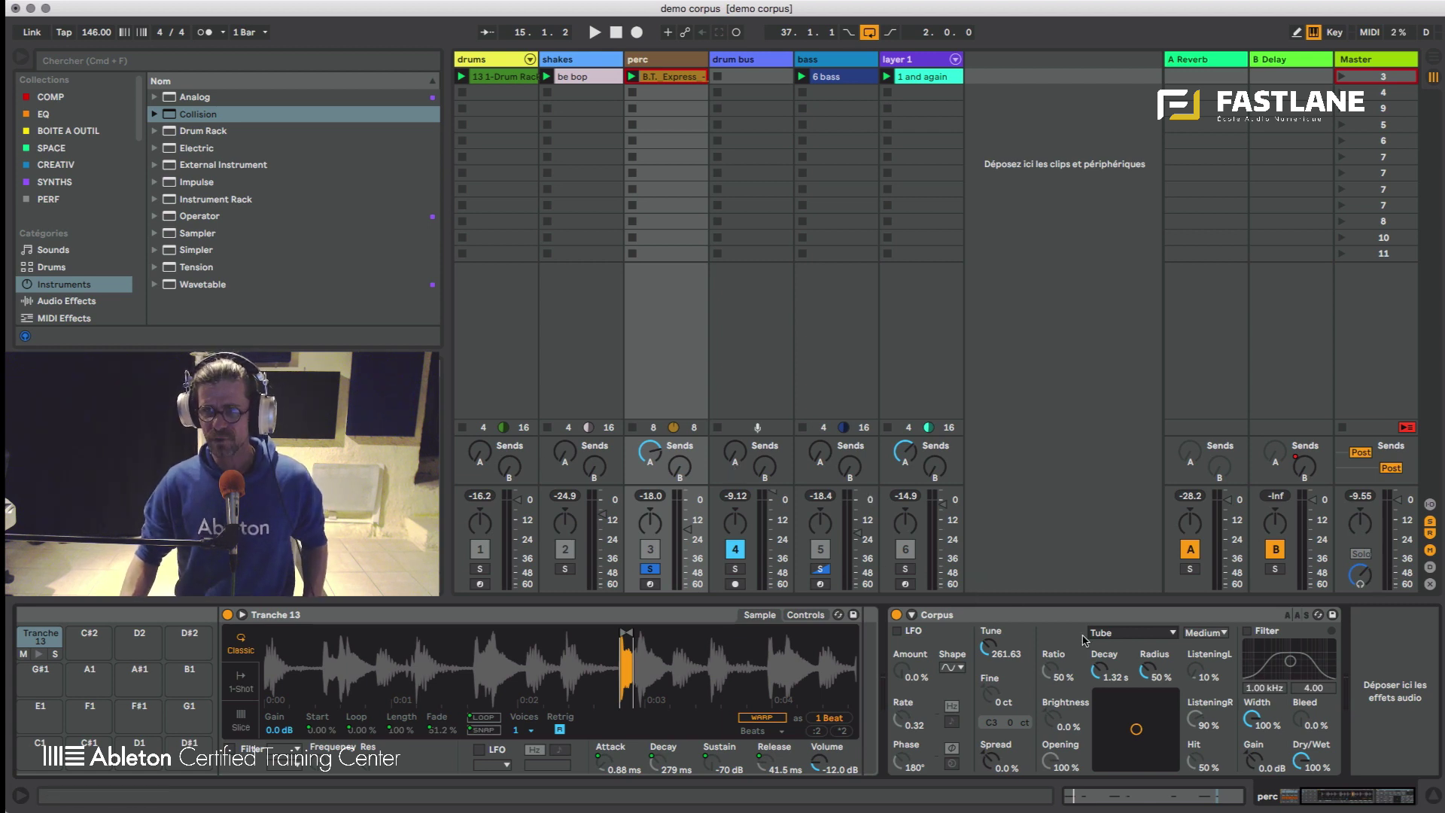
{"action": "left_click", "coordinate": [1121, 633]}
{"action": "left_click", "coordinate": [1101, 646]}
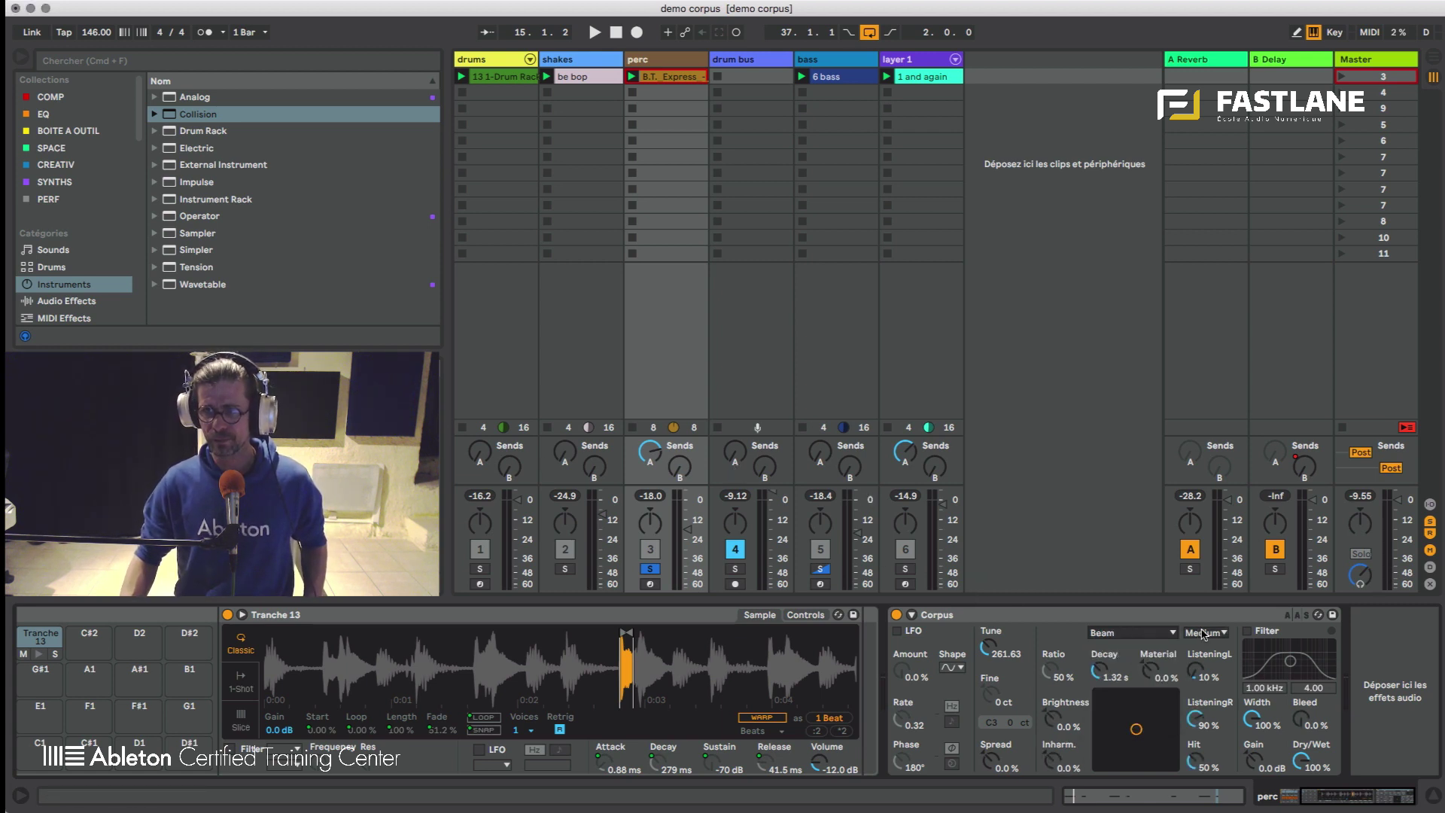
{"action": "left_click", "coordinate": [1125, 633]}
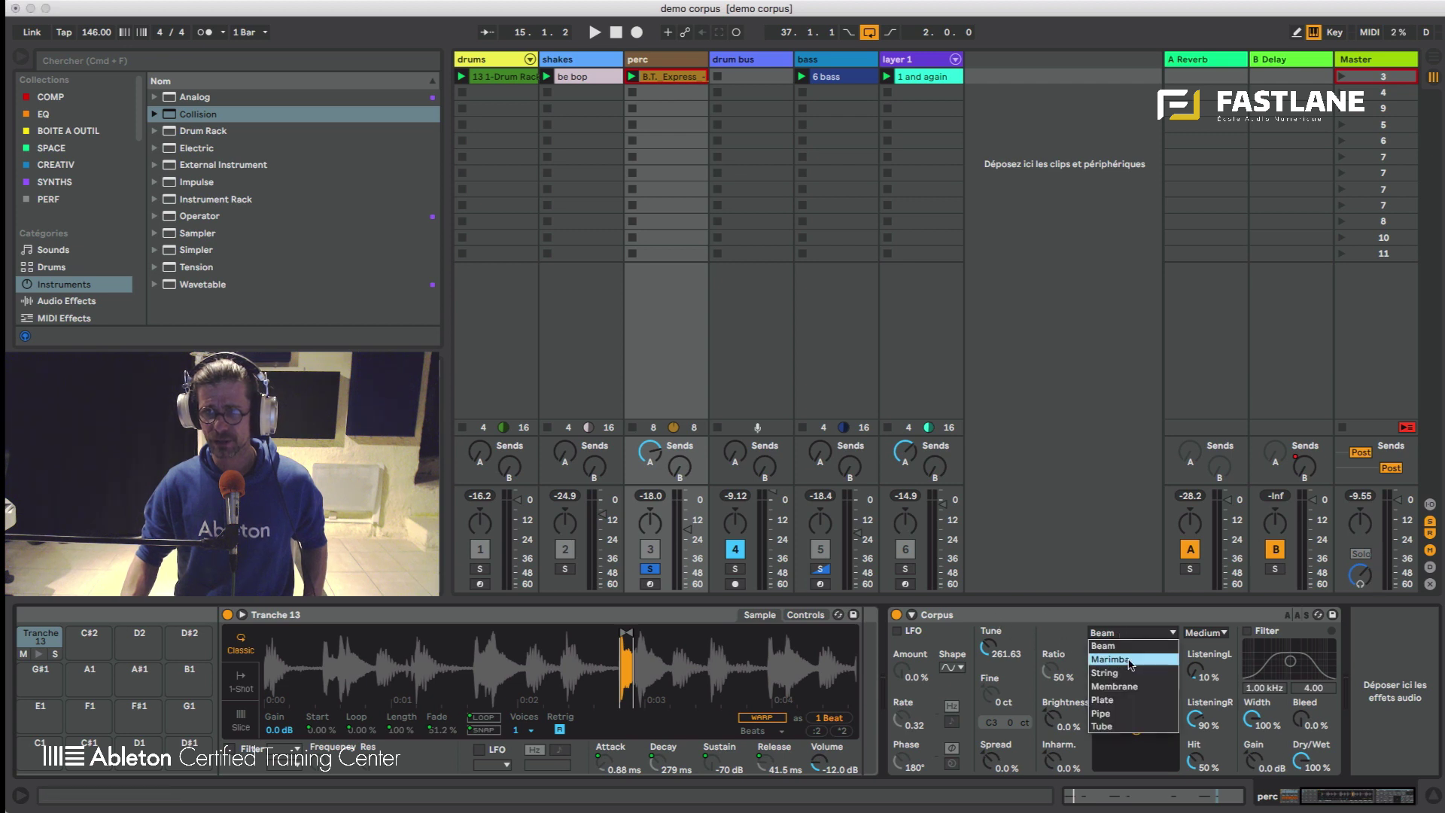
{"action": "left_click", "coordinate": [1132, 662]}
{"action": "left_click", "coordinate": [1200, 634]}
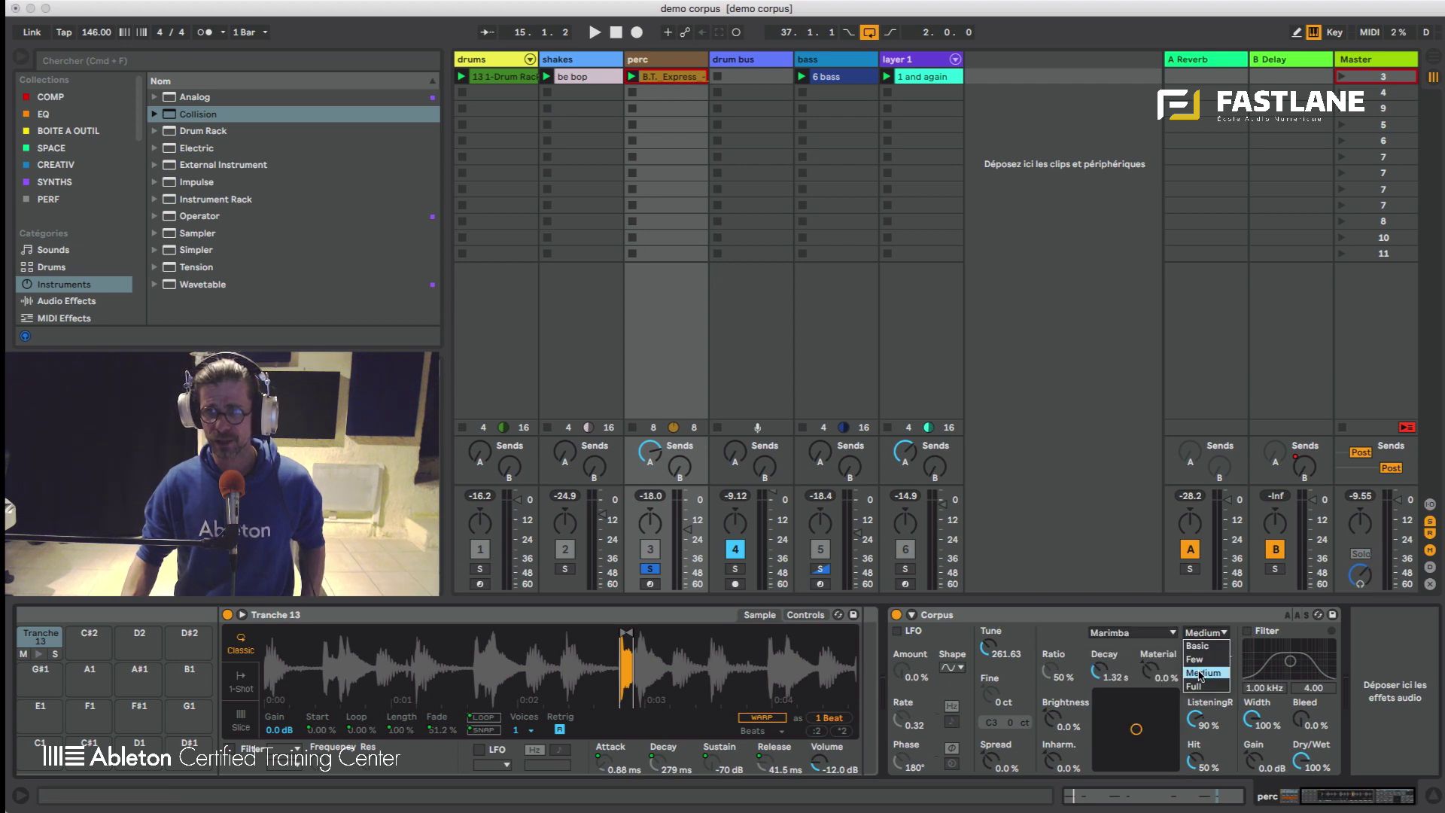
{"action": "left_click", "coordinate": [1201, 639]}
{"action": "left_click", "coordinate": [76, 301]}
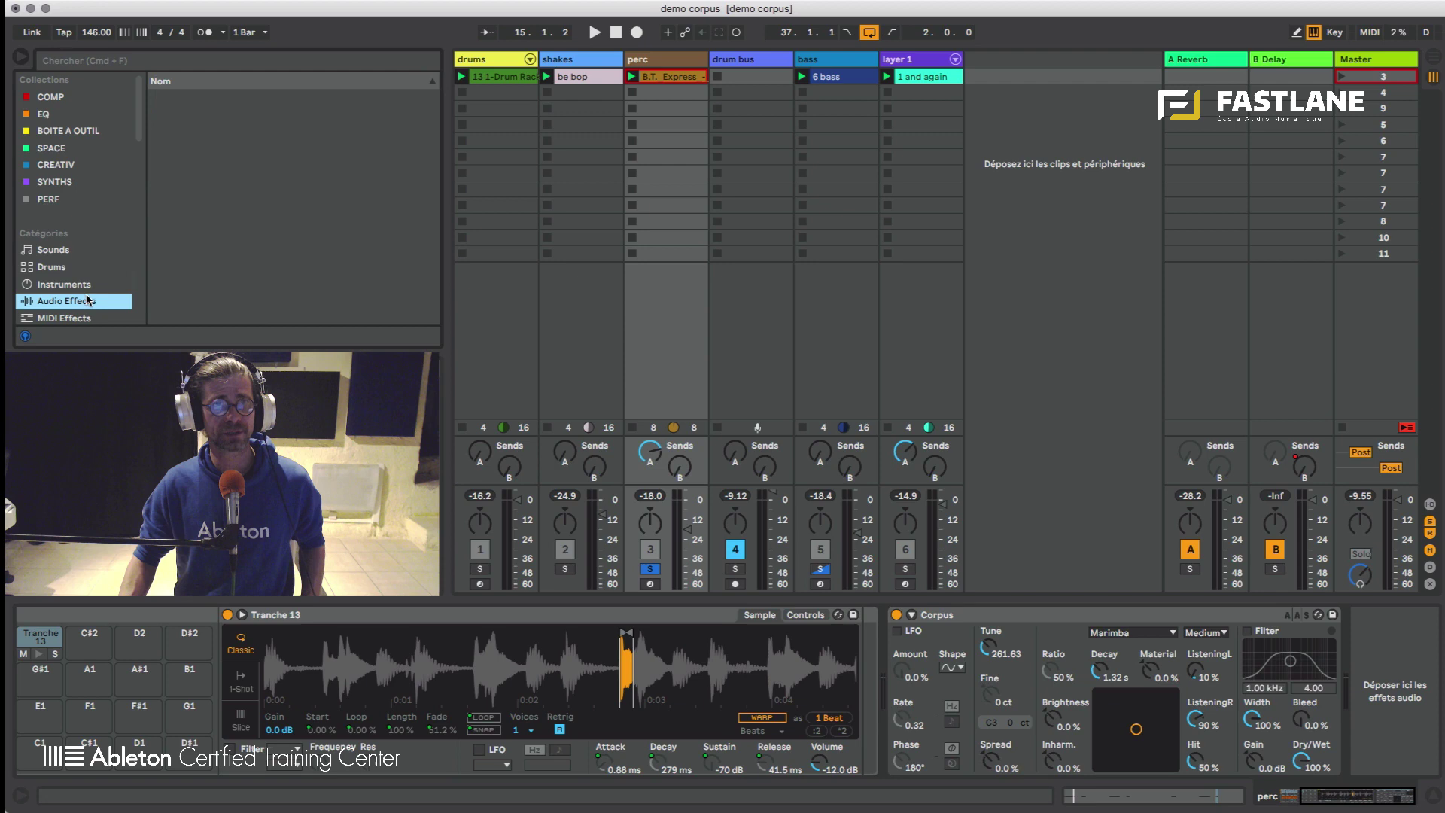
- Add an expanded Spectrum analyzer after Corpus and compare Basic and Few quality while playing
{"action": "left_click_drag", "start_coordinate": [190, 249], "coordinate": [1355, 699]}
{"action": "double_click", "coordinate": [1355, 700]}
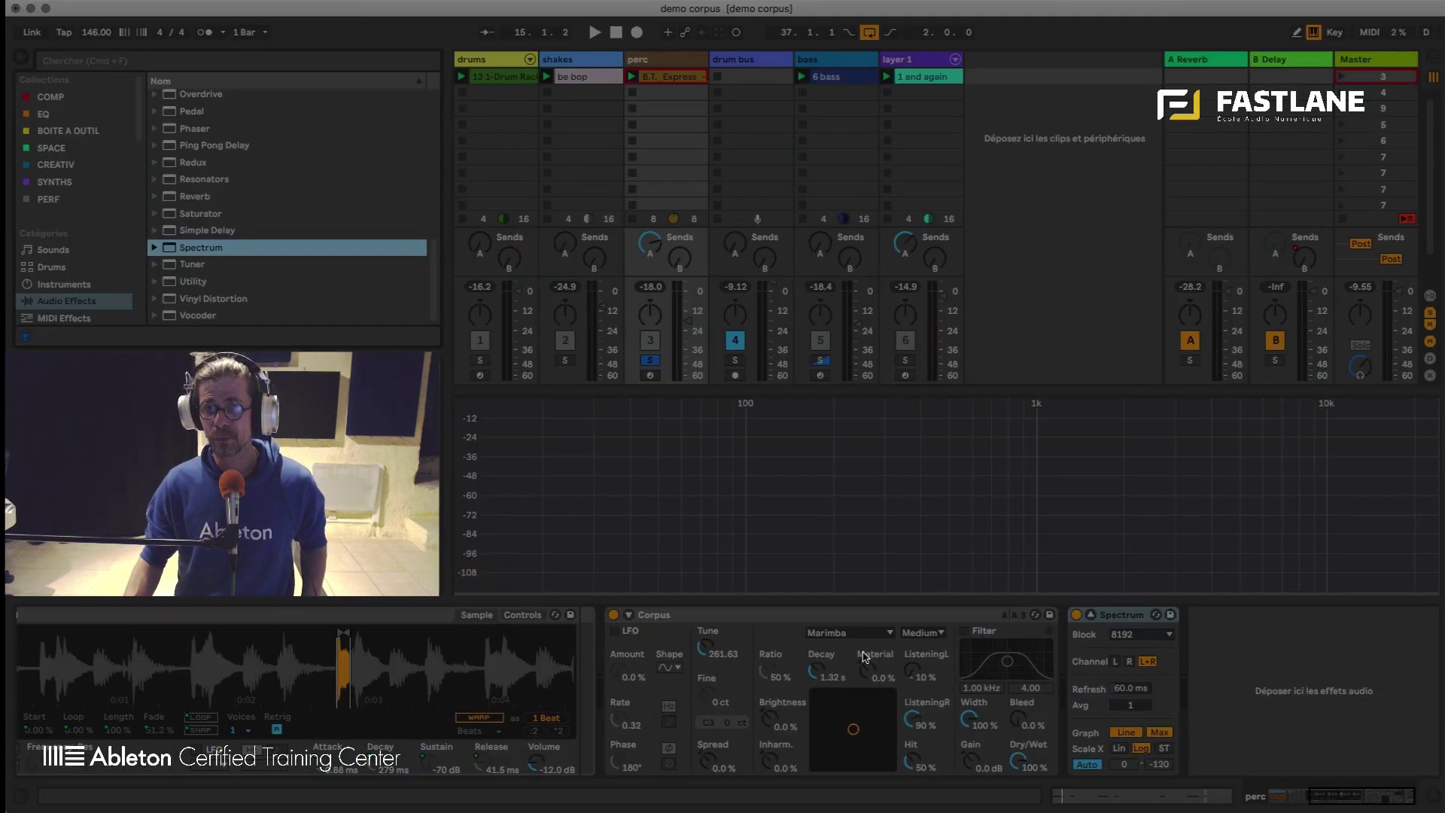
{"action": "left_click", "coordinate": [922, 632]}
{"action": "left_click", "coordinate": [913, 646]}
{"action": "key", "text": "space"}
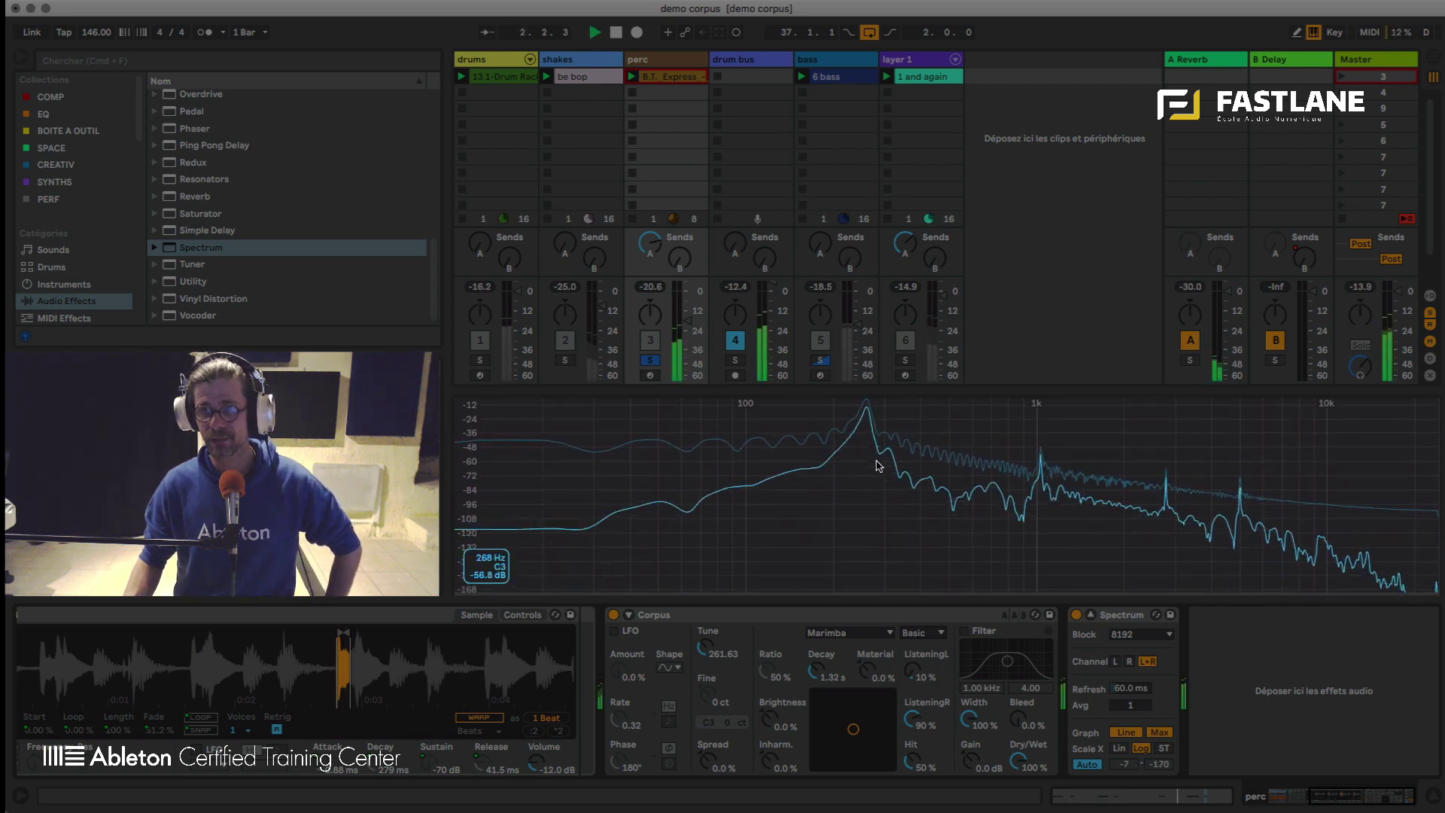
{"action": "left_click", "coordinate": [923, 632]}
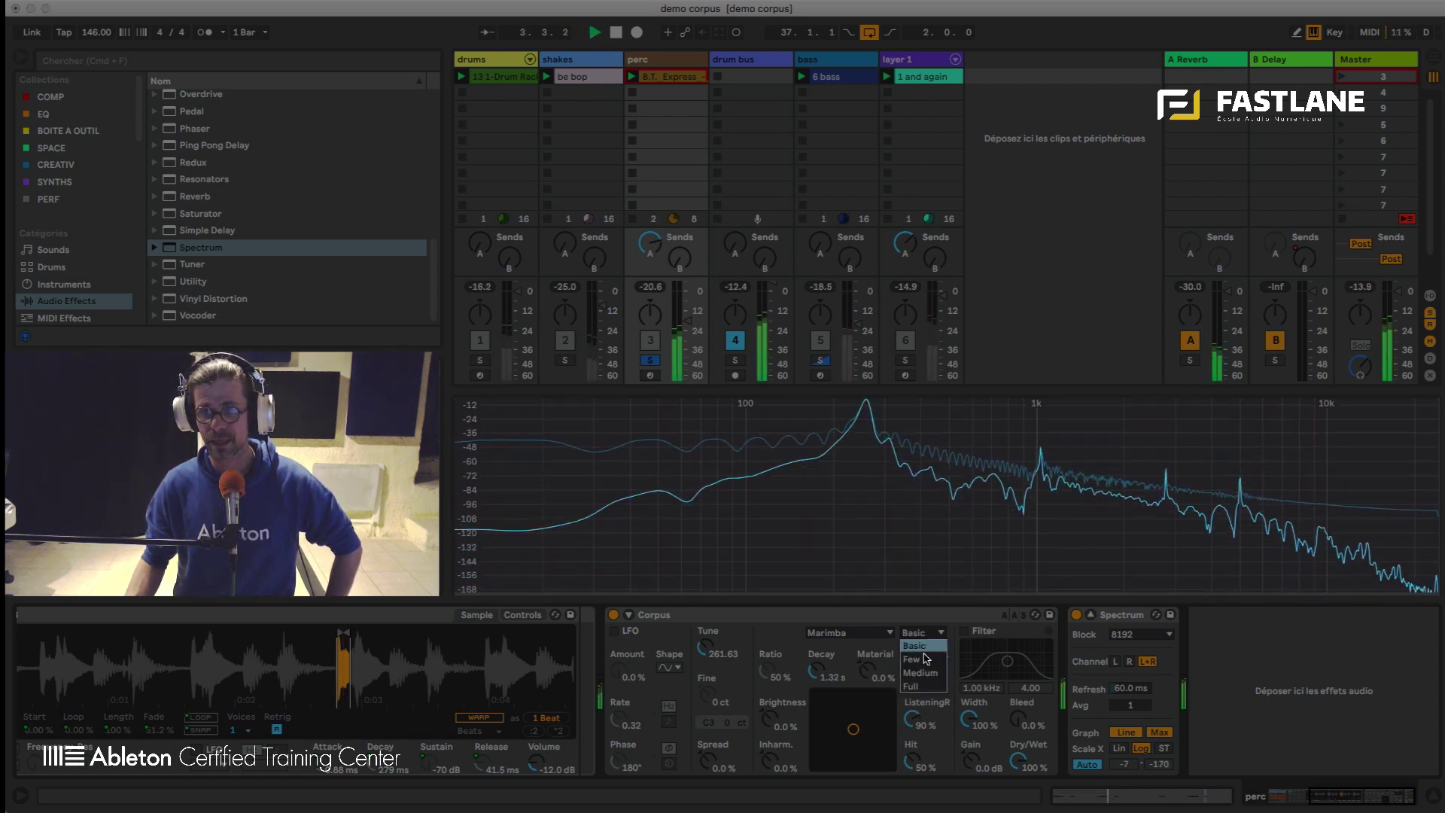
{"action": "left_click", "coordinate": [926, 660]}
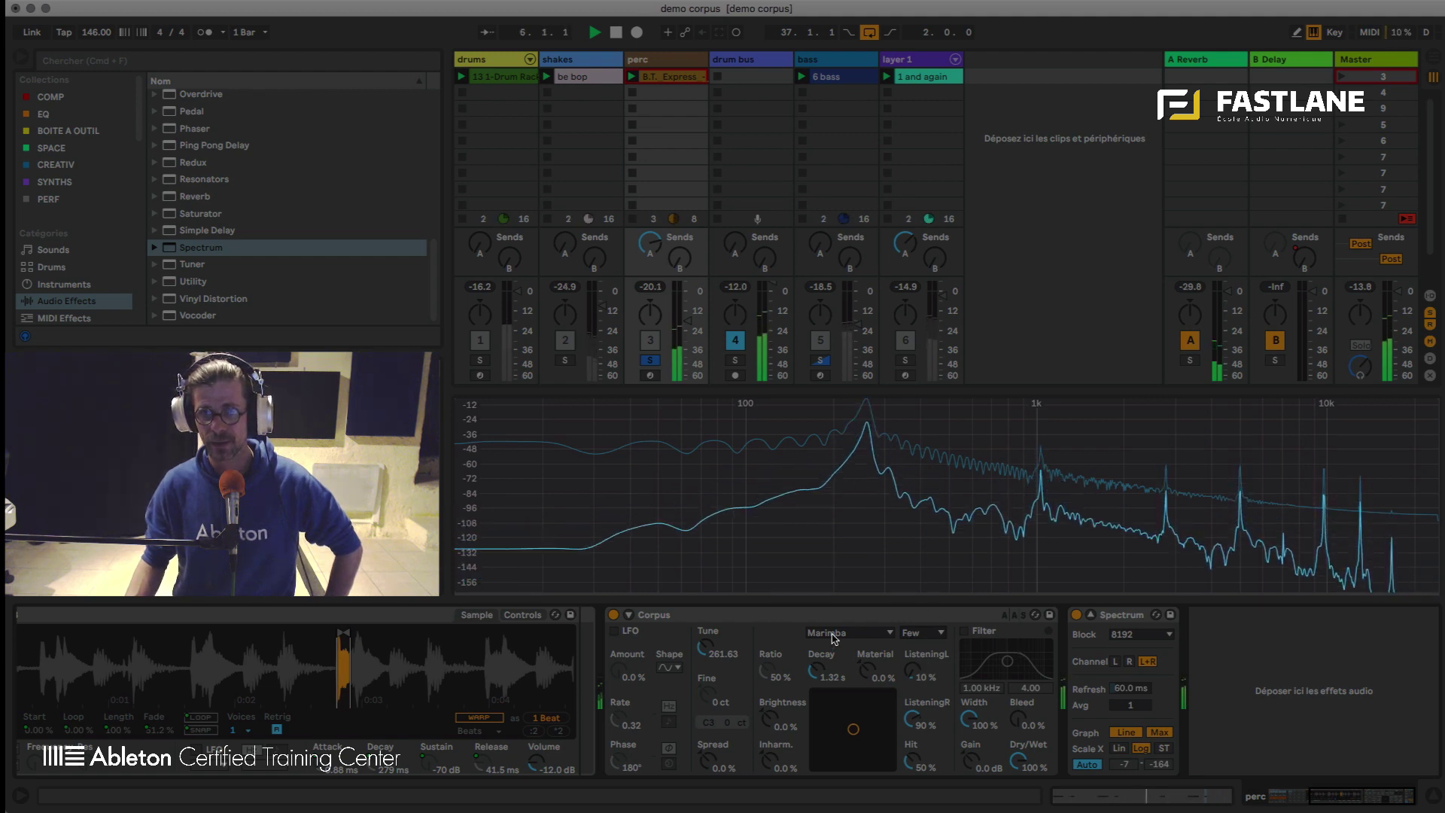
- Switch Corpus to String at Full quality, stop playback and delete the Spectrum analyzer
{"action": "left_click", "coordinate": [885, 632]}
{"action": "left_click", "coordinate": [864, 655]}
{"action": "left_click", "coordinate": [921, 632]}
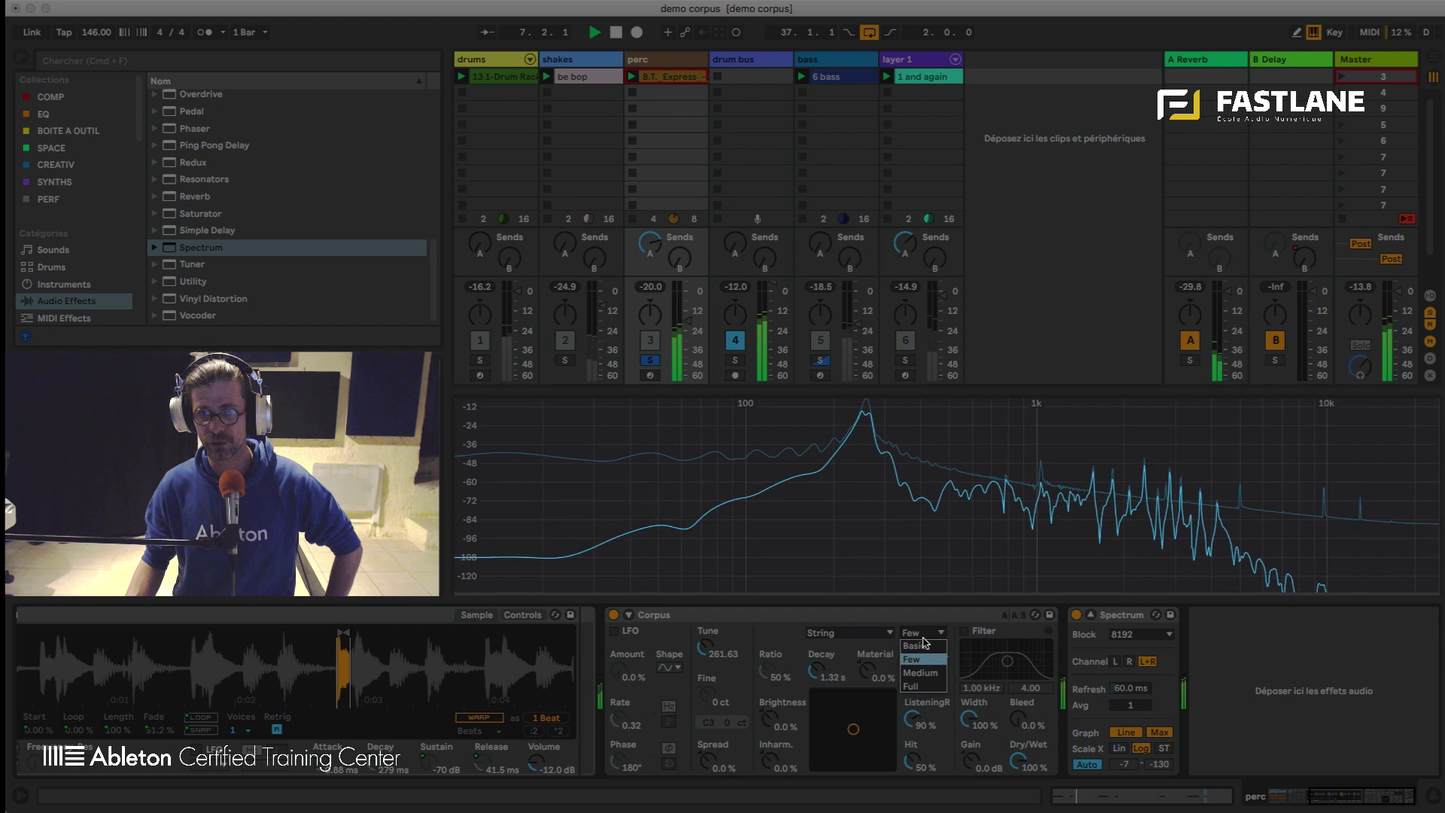
{"action": "left_click", "coordinate": [923, 678]}
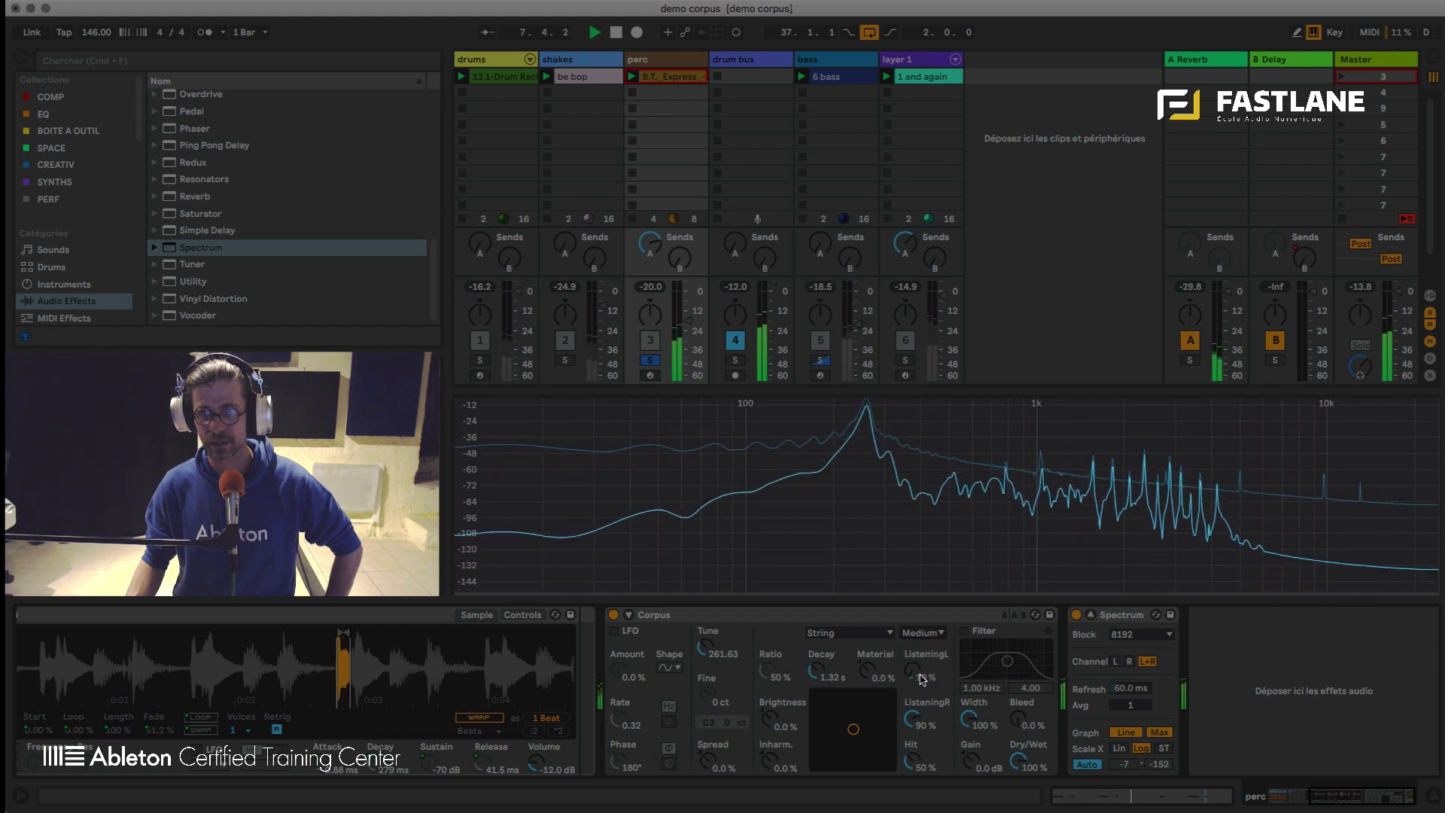
{"action": "left_click", "coordinate": [922, 632]}
{"action": "left_click", "coordinate": [912, 685]}
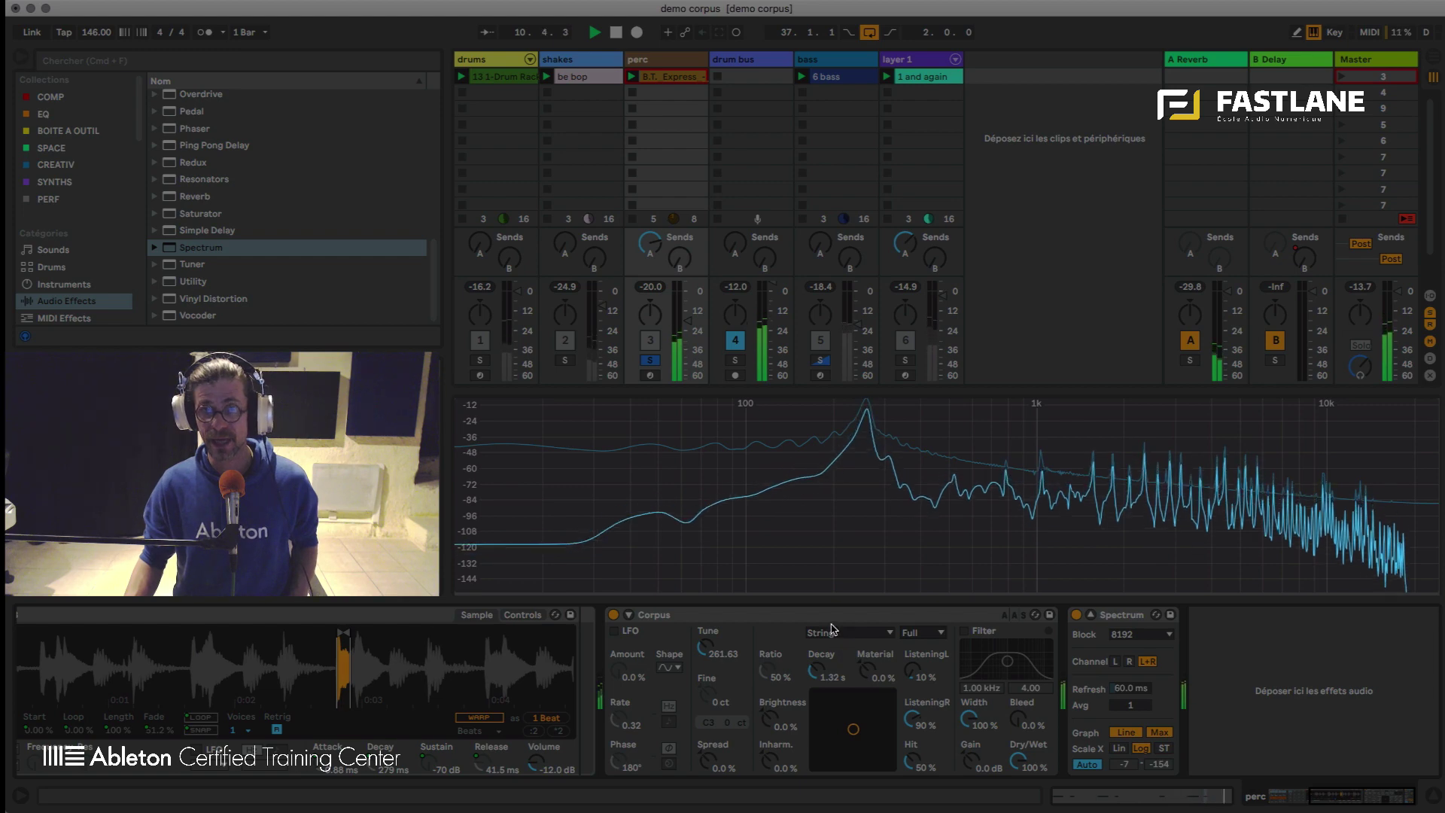
{"action": "key", "text": "space"}
{"action": "left_click", "coordinate": [1113, 616]}
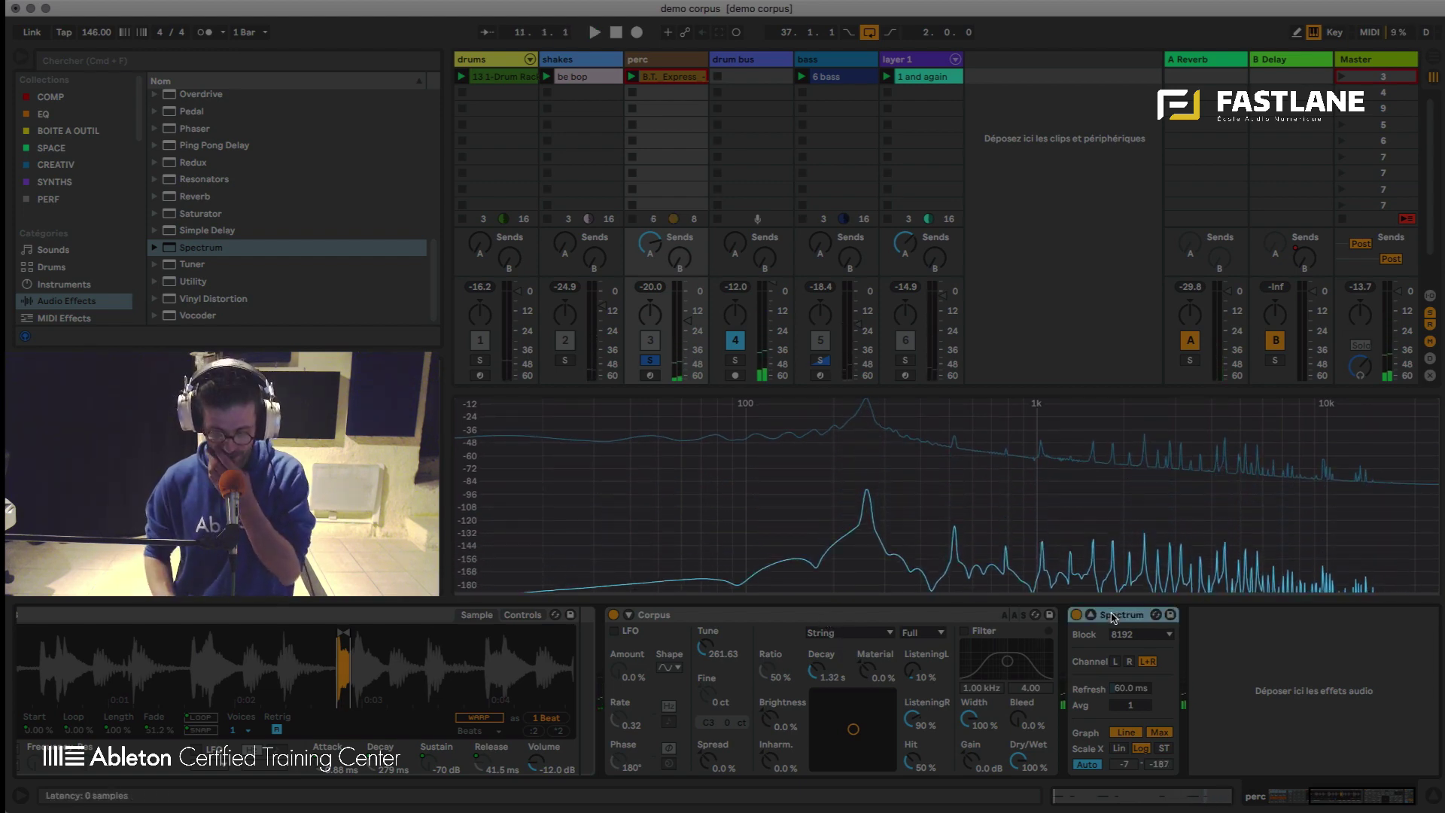
{"action": "key", "text": "Delete"}
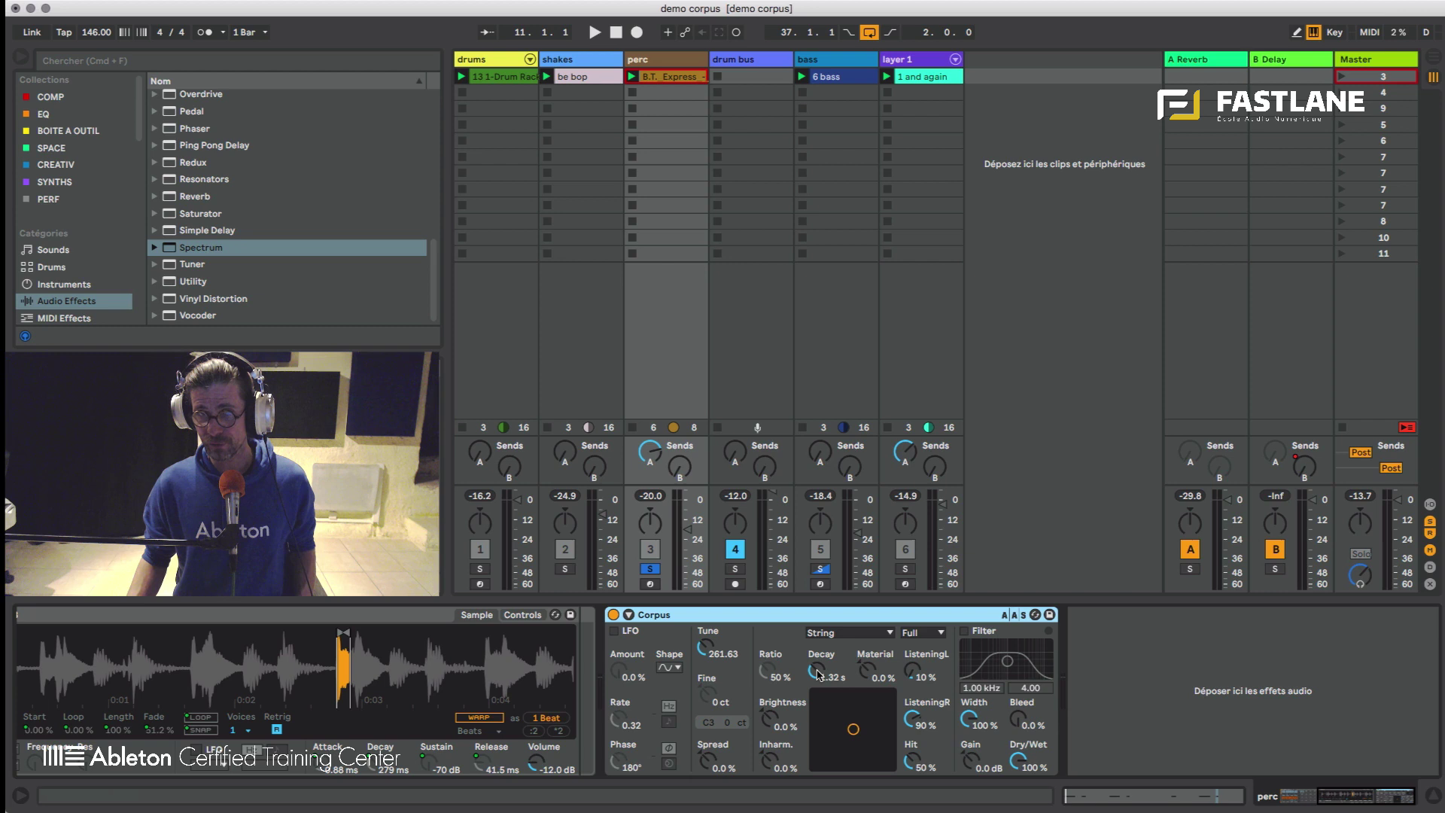
- While auditioning, set Corpus decay to 468 ms, switch to Membrane, and raise Ratio to 67%
{"action": "key", "text": "space"}
{"action": "mouse_move", "coordinate": [818, 674]}
{"action": "left_mouse_down"}
{"action": "mouse_move", "coordinate": [867, 656]}
{"action": "mouse_move", "coordinate": [867, 685]}
{"action": "mouse_move", "coordinate": [816, 683]}
{"action": "left_mouse_up"}
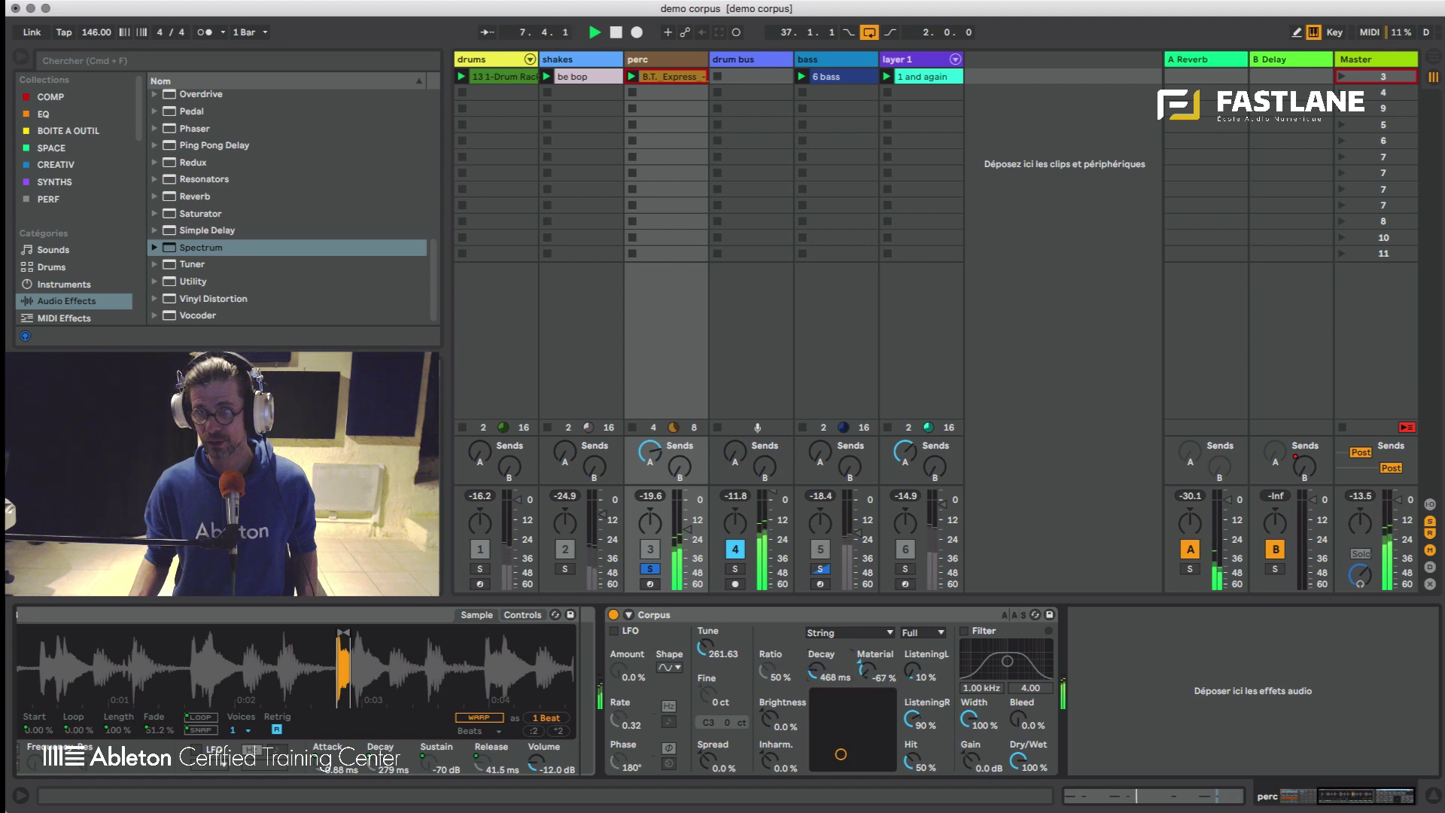
{"action": "left_click", "coordinate": [834, 630]}
{"action": "left_click", "coordinate": [834, 631]}
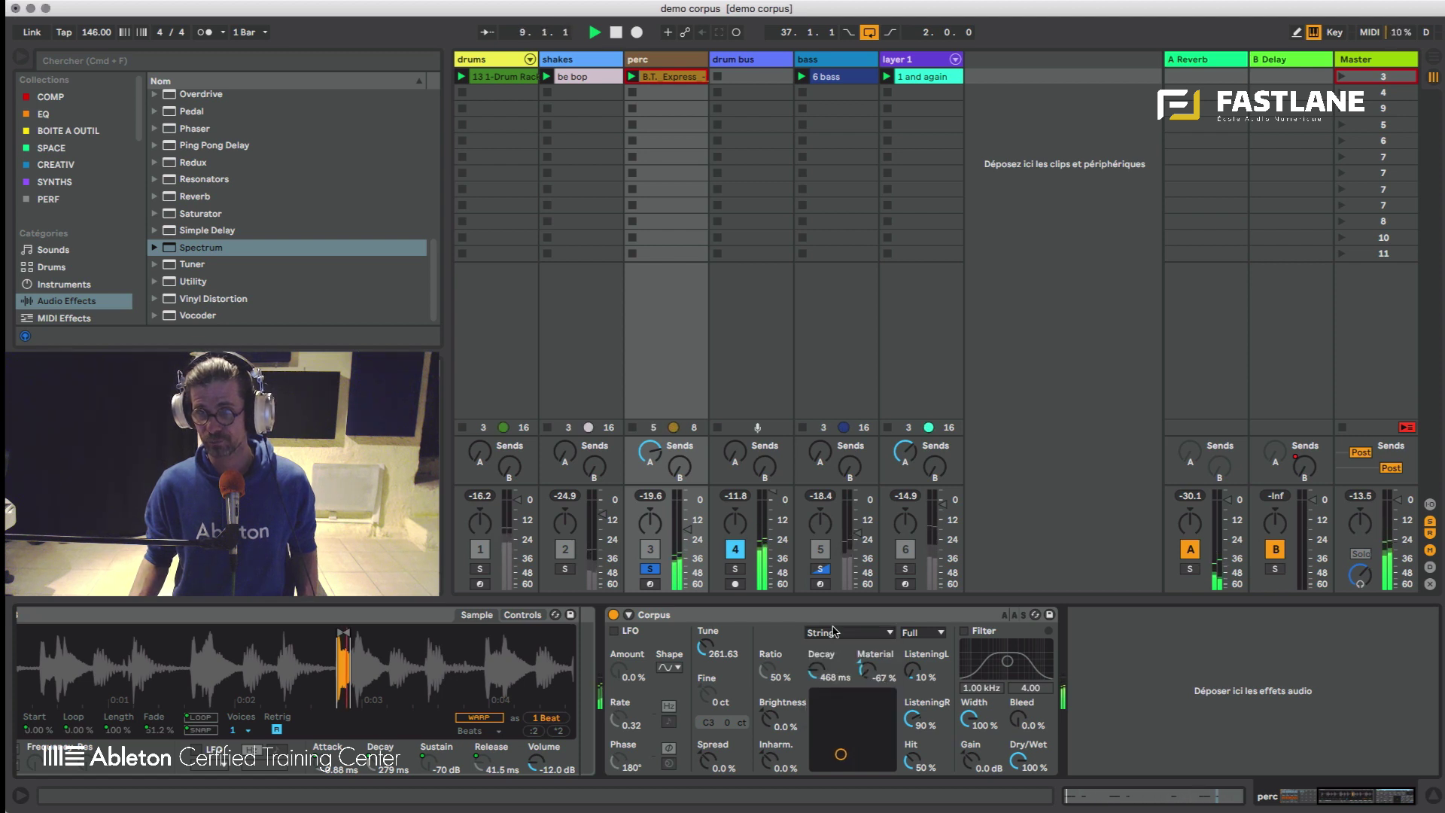
{"action": "left_click", "coordinate": [833, 632]}
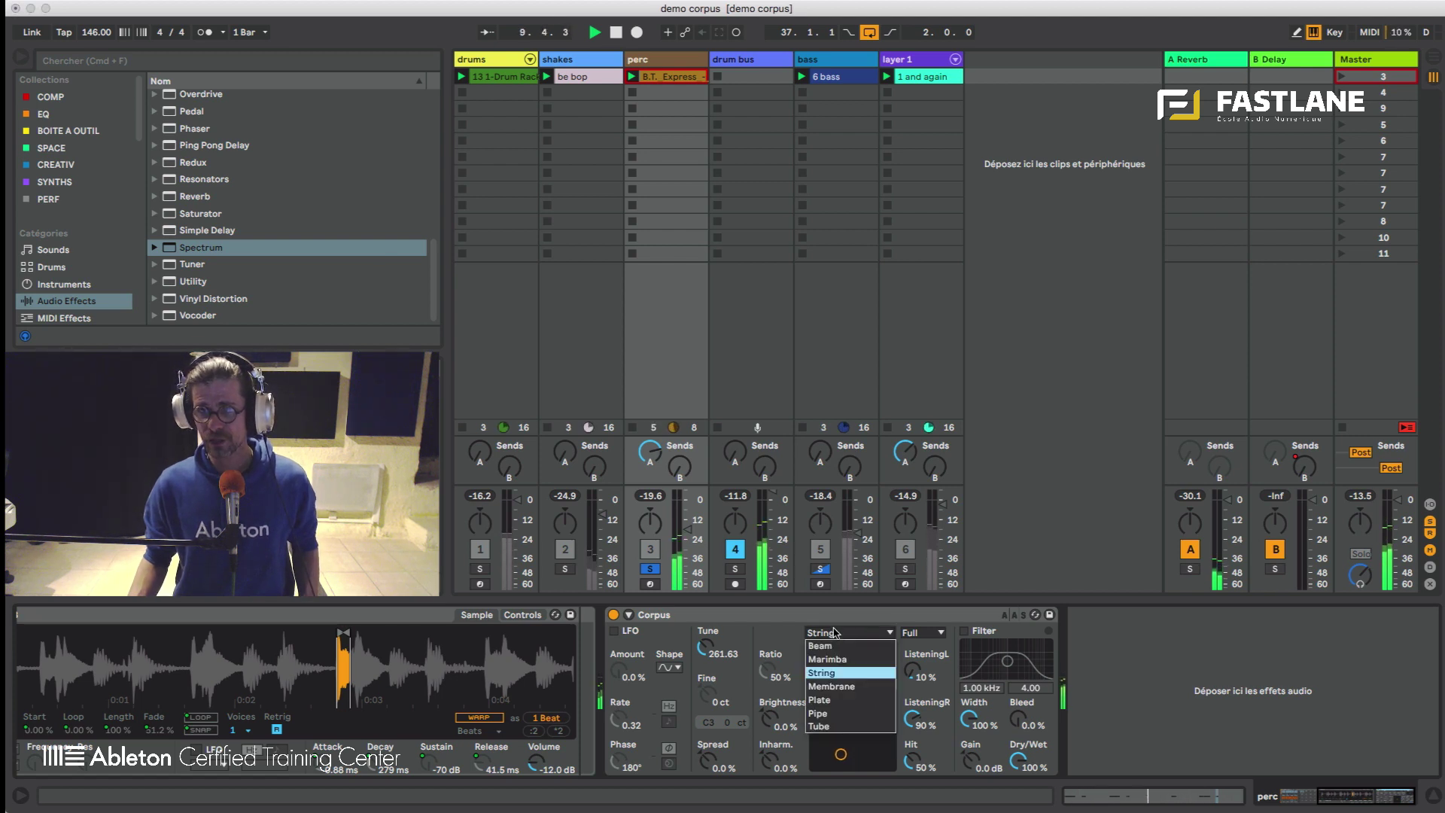
{"action": "left_click", "coordinate": [844, 686]}
{"action": "key", "text": "space"}
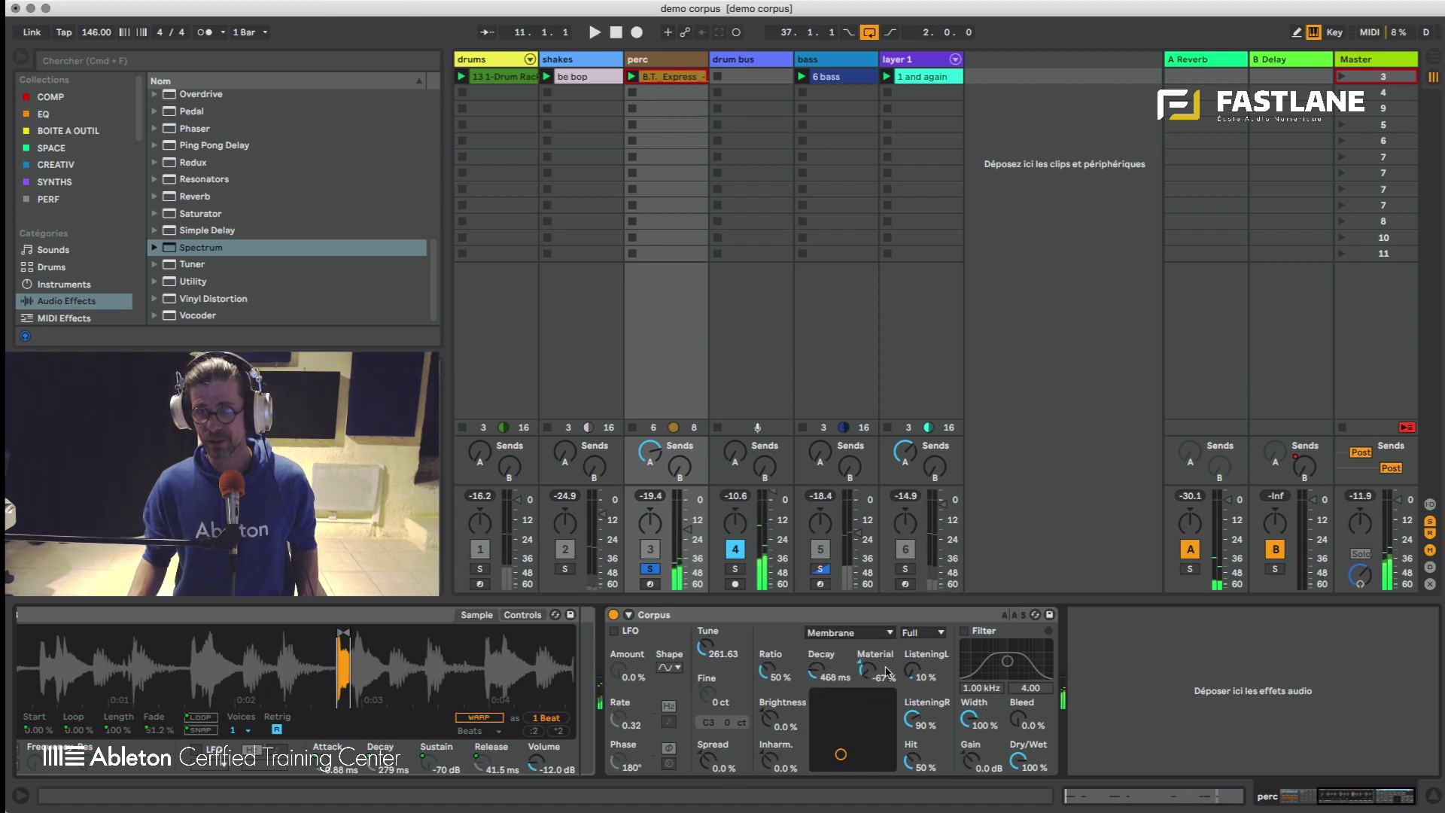
{"action": "left_click_drag", "start_coordinate": [766, 669], "coordinate": [765, 651]}
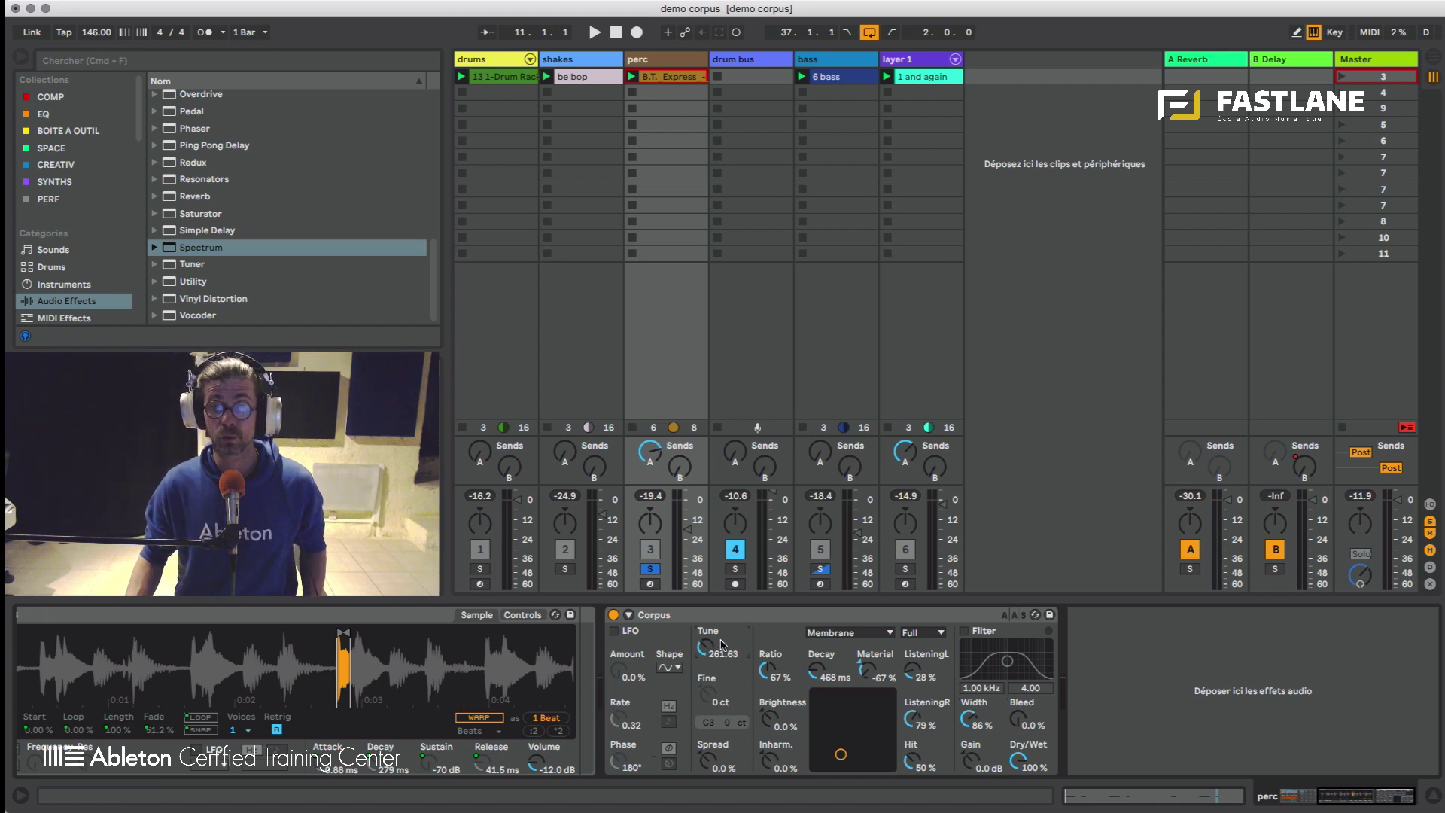
- Return Corpus to the String resonator and lower its tune to 62.25 while auditioning
{"action": "key", "text": "space"}
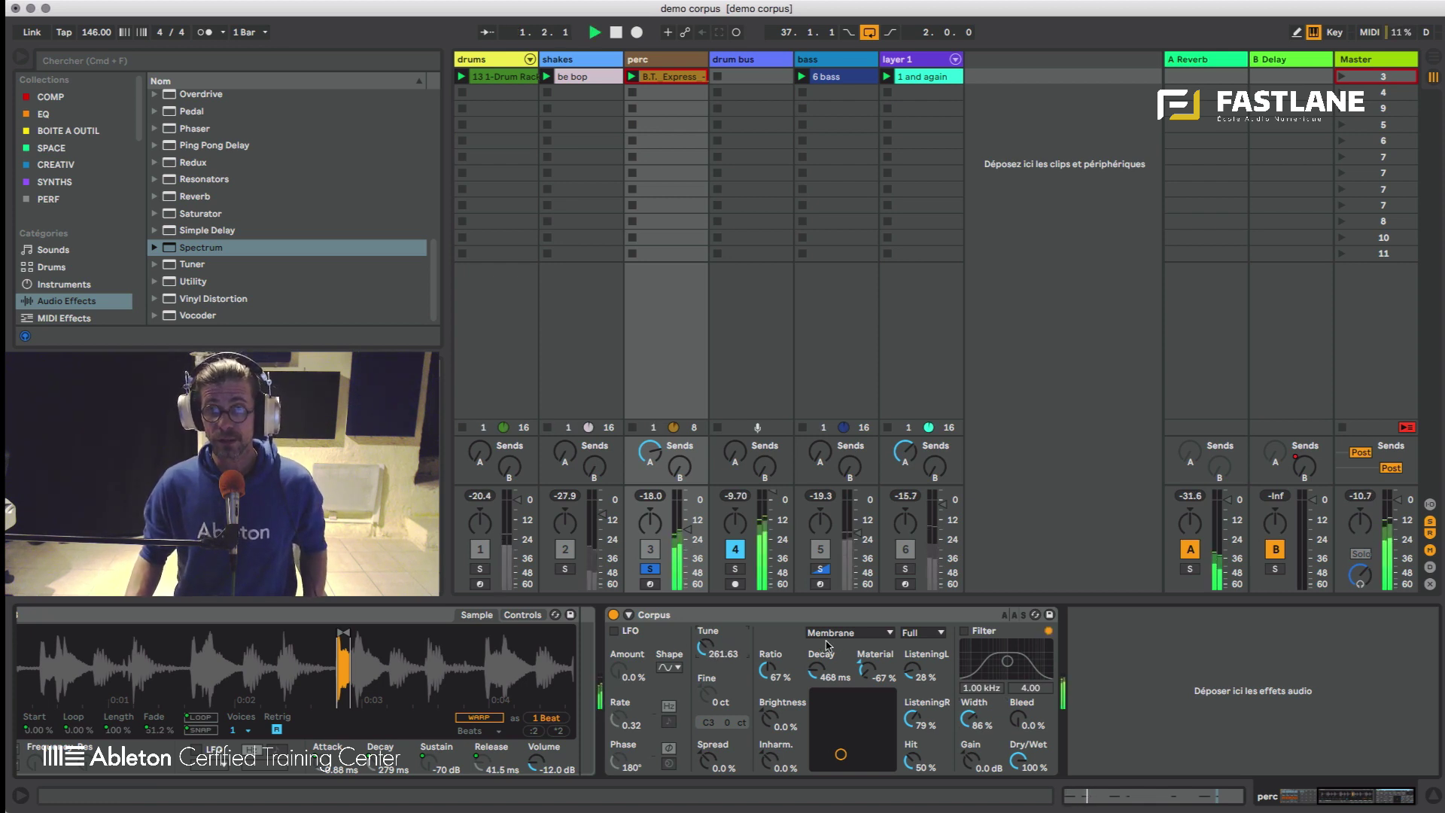
{"action": "left_click", "coordinate": [848, 632]}
{"action": "left_click", "coordinate": [827, 674]}
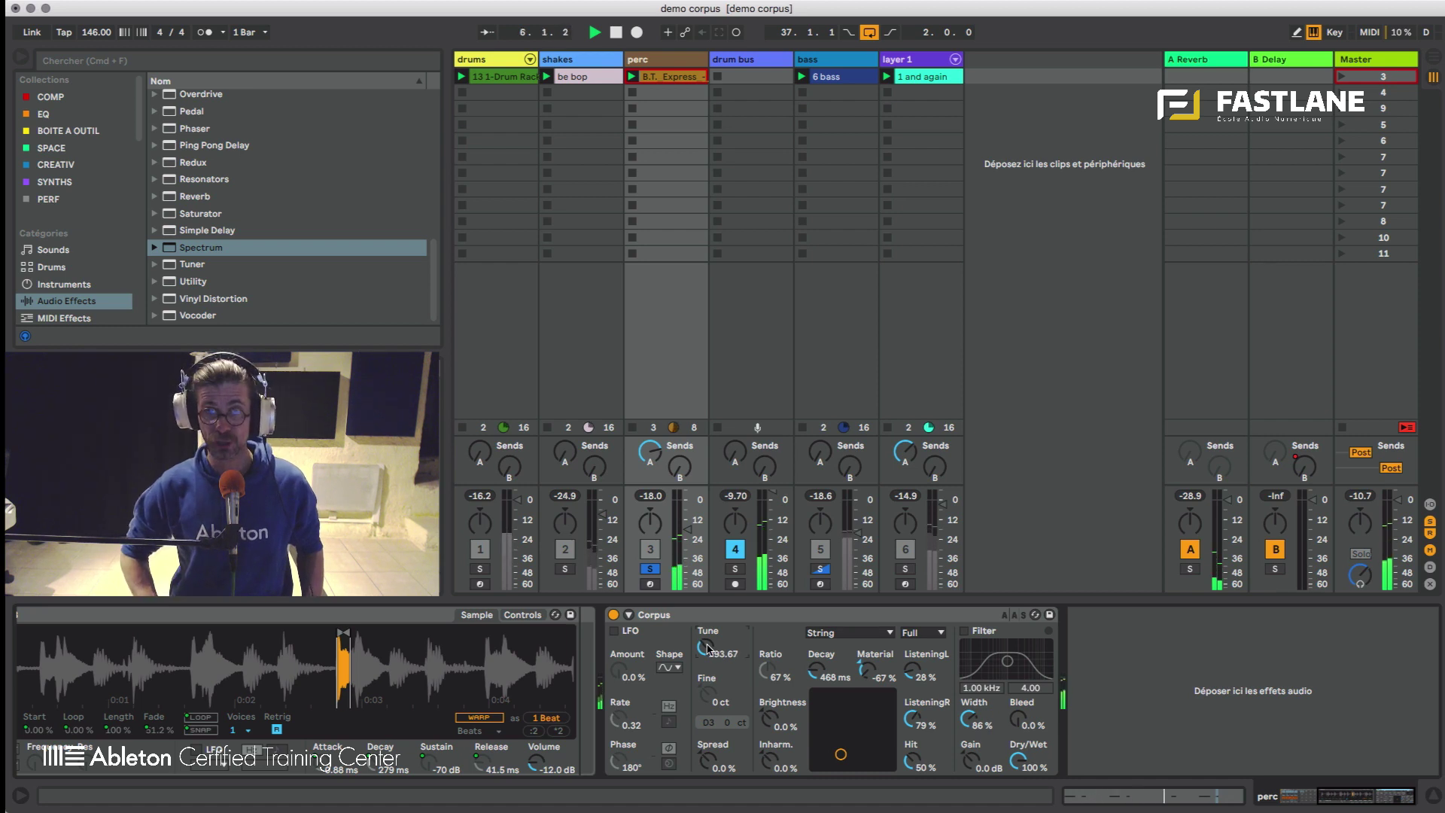
{"action": "left_click_drag", "start_coordinate": [707, 648], "coordinate": [710, 671]}
{"action": "key", "text": "space"}
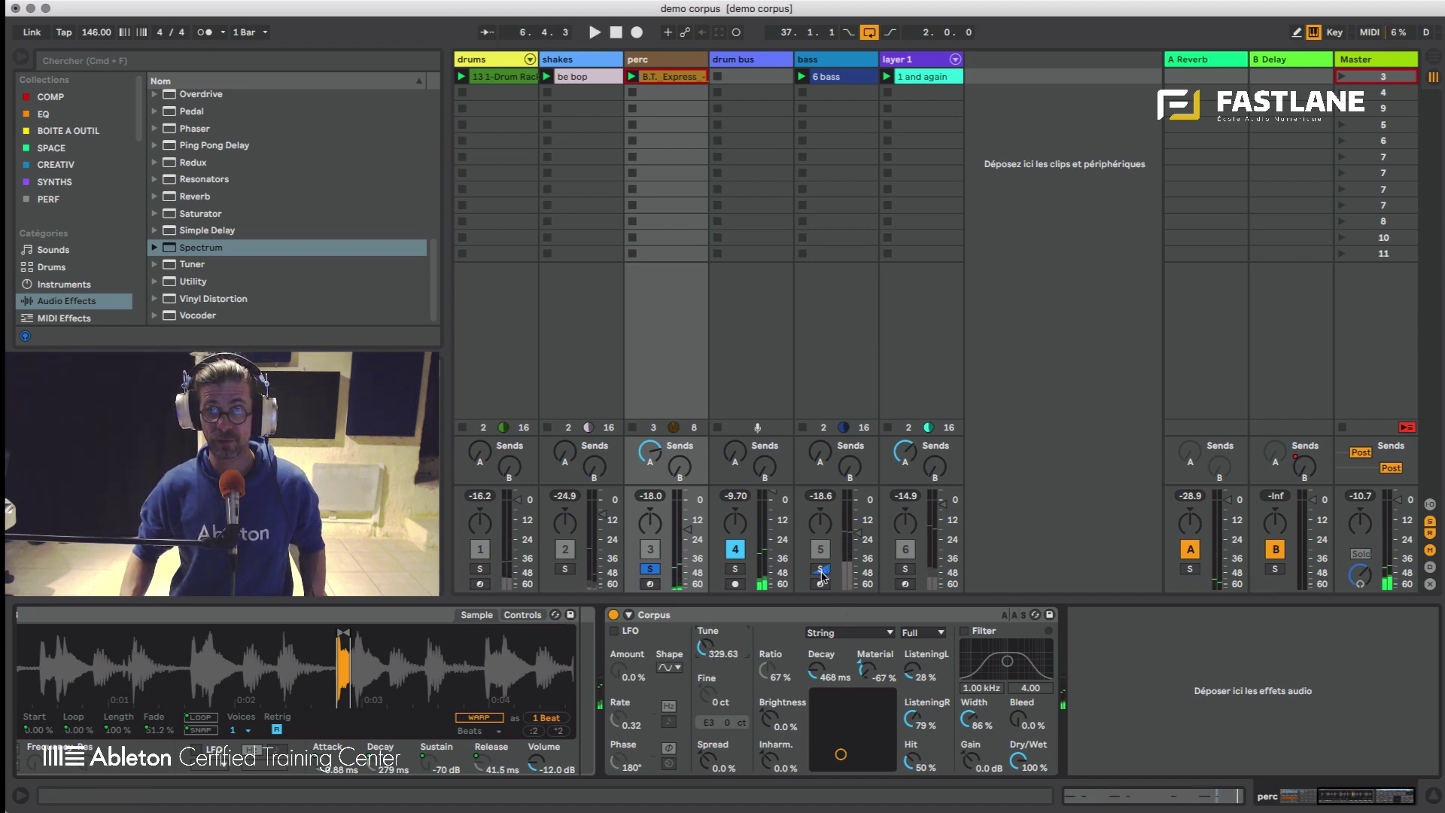
{"action": "key", "text": "space"}
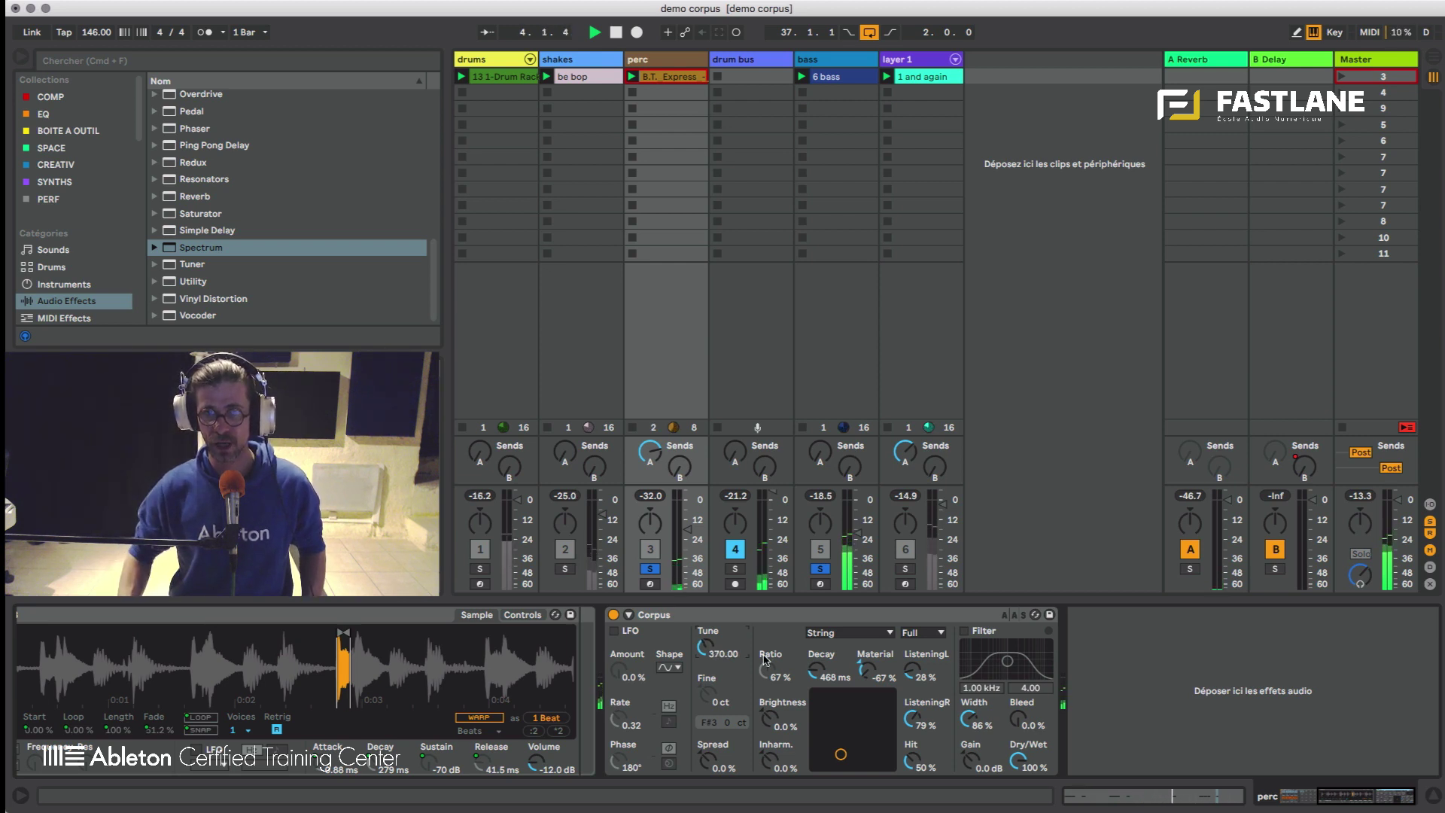
{"action": "left_click_drag", "start_coordinate": [711, 647], "coordinate": [710, 738]}
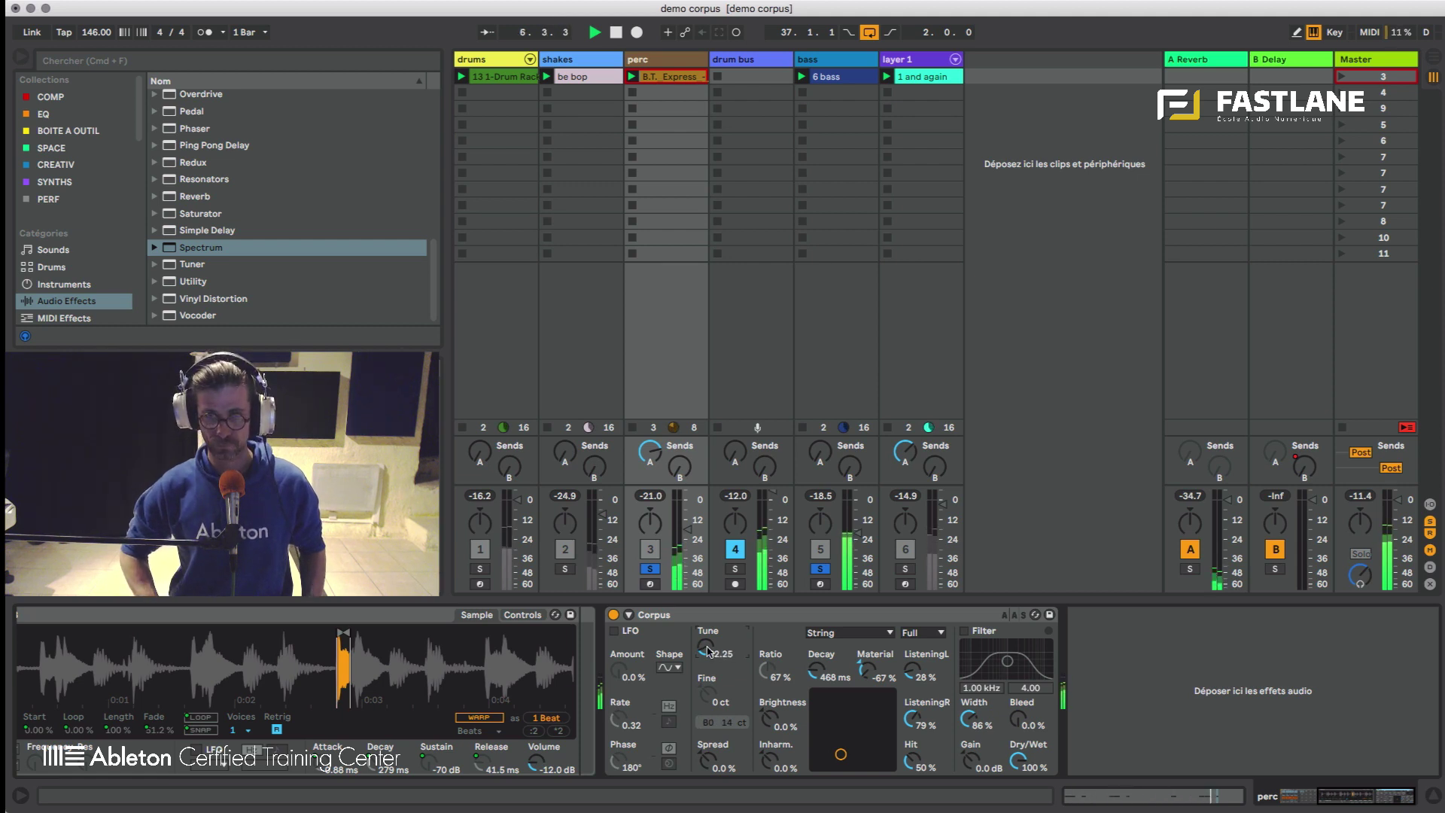
- Lengthen Corpus decay to 829 ms and enable its filter at 589 Hz, 1.27 bandwidth
{"action": "left_click_drag", "start_coordinate": [819, 672], "coordinate": [822, 654]}
{"action": "left_click", "coordinate": [964, 630]}
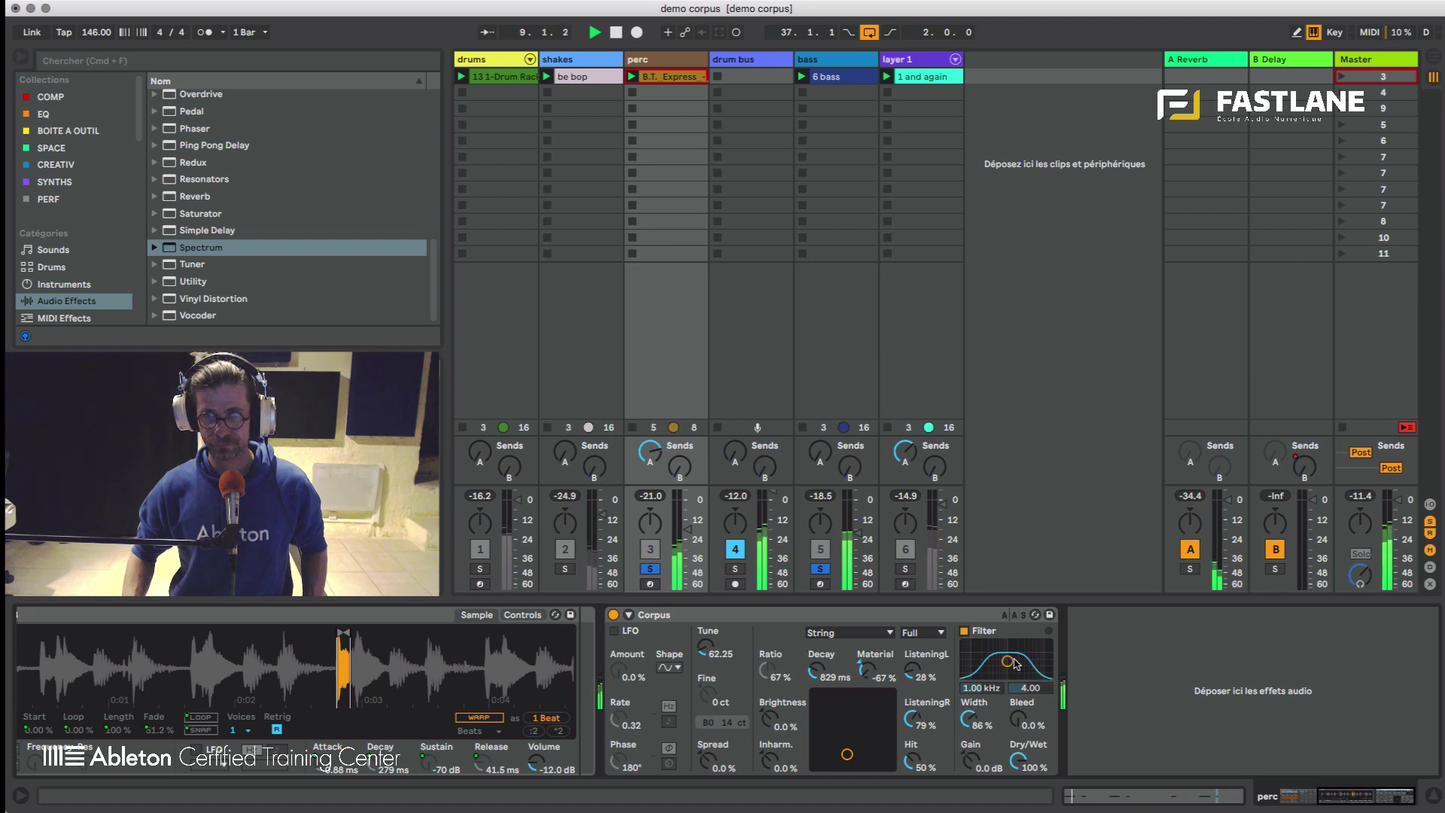
{"action": "mouse_move", "coordinate": [1007, 661]}
{"action": "left_mouse_down"}
{"action": "mouse_move", "coordinate": [1019, 670]}
{"action": "mouse_move", "coordinate": [998, 669]}
{"action": "left_mouse_up"}
{"action": "key", "text": "space"}
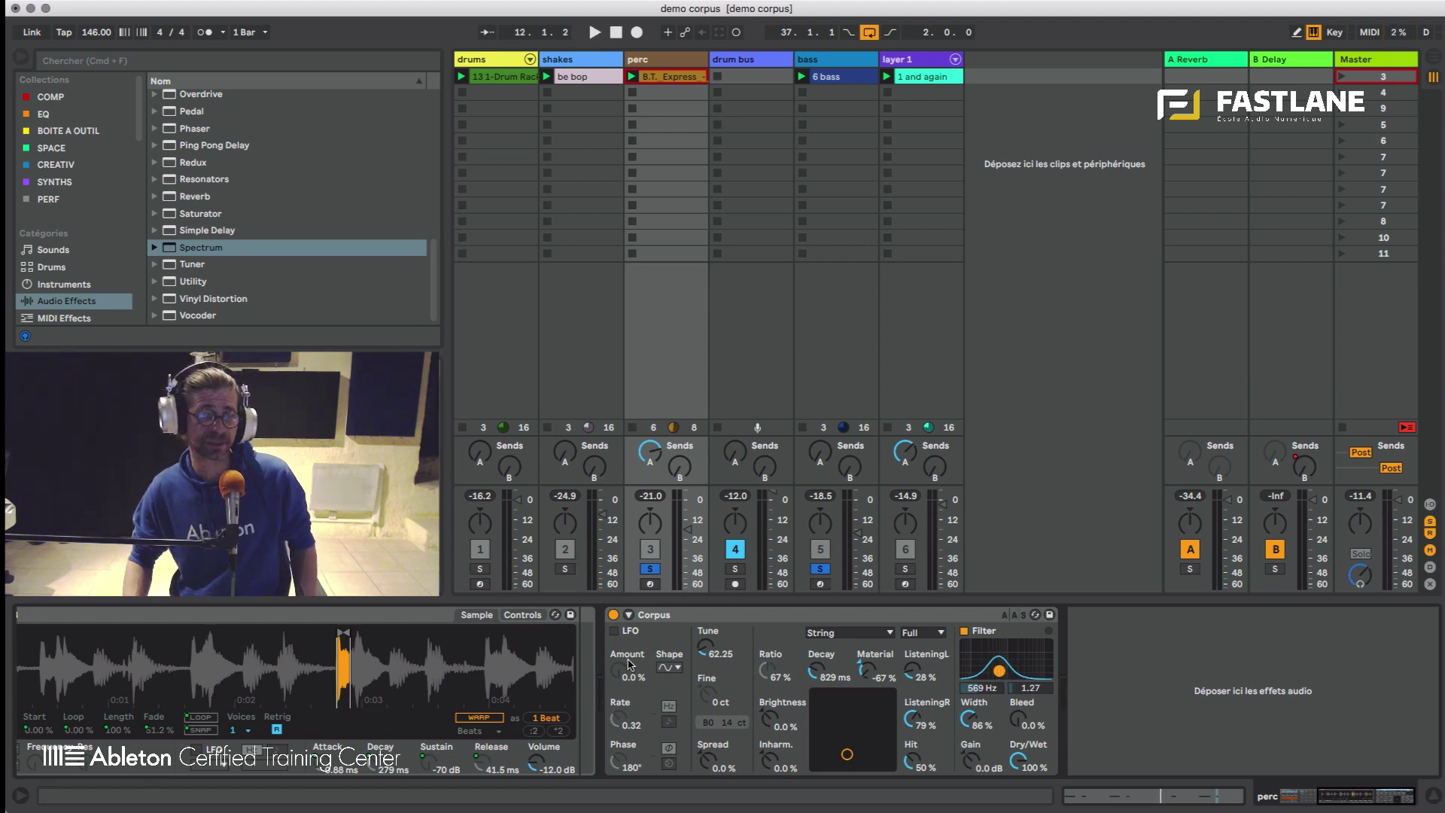
- Expand the perc Corpus's sidechain section, then show the bass track's Operator and Corpus chain
{"action": "left_click", "coordinate": [661, 621]}
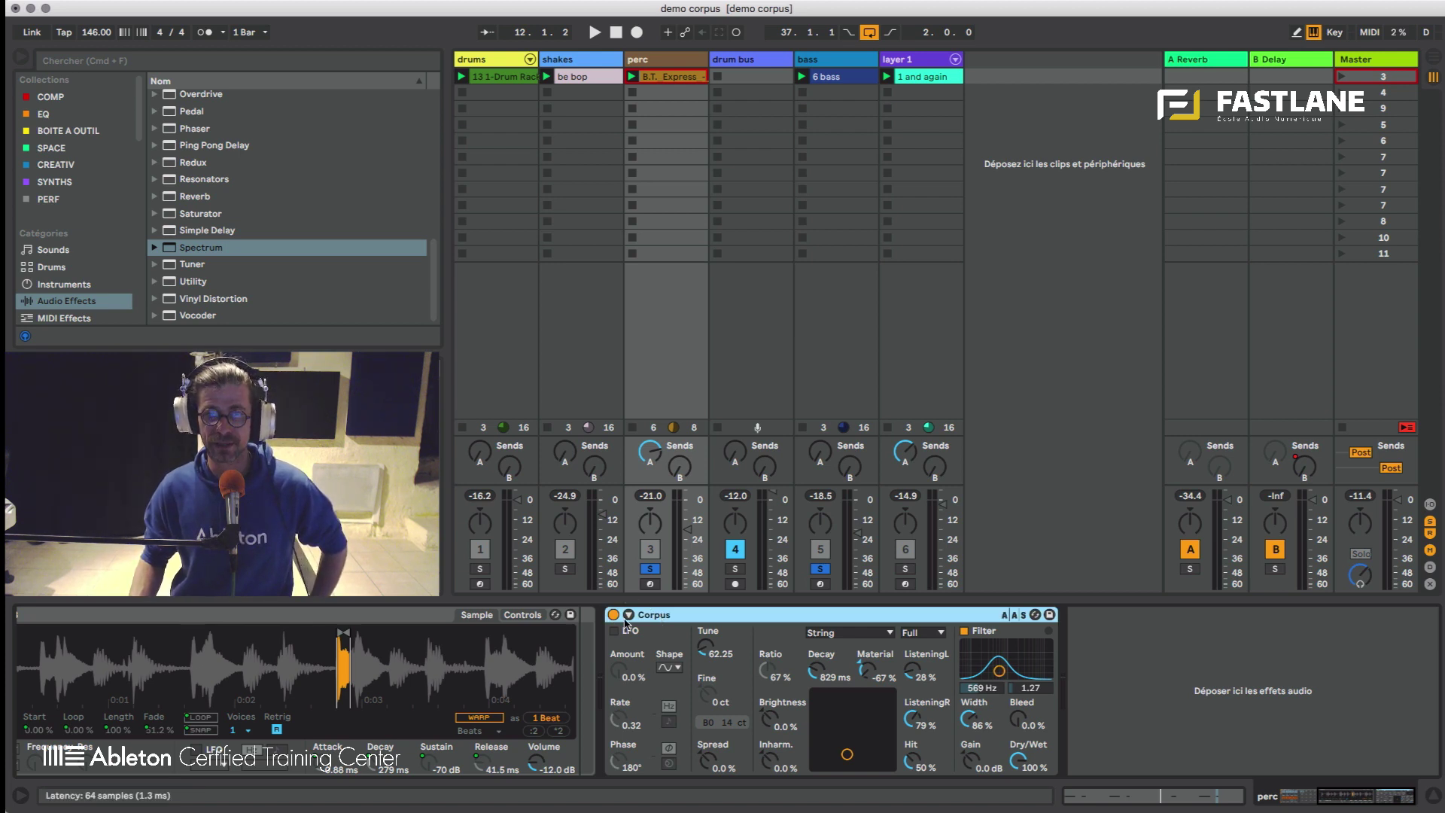
{"action": "left_click", "coordinate": [628, 615]}
{"action": "left_click", "coordinate": [628, 616]}
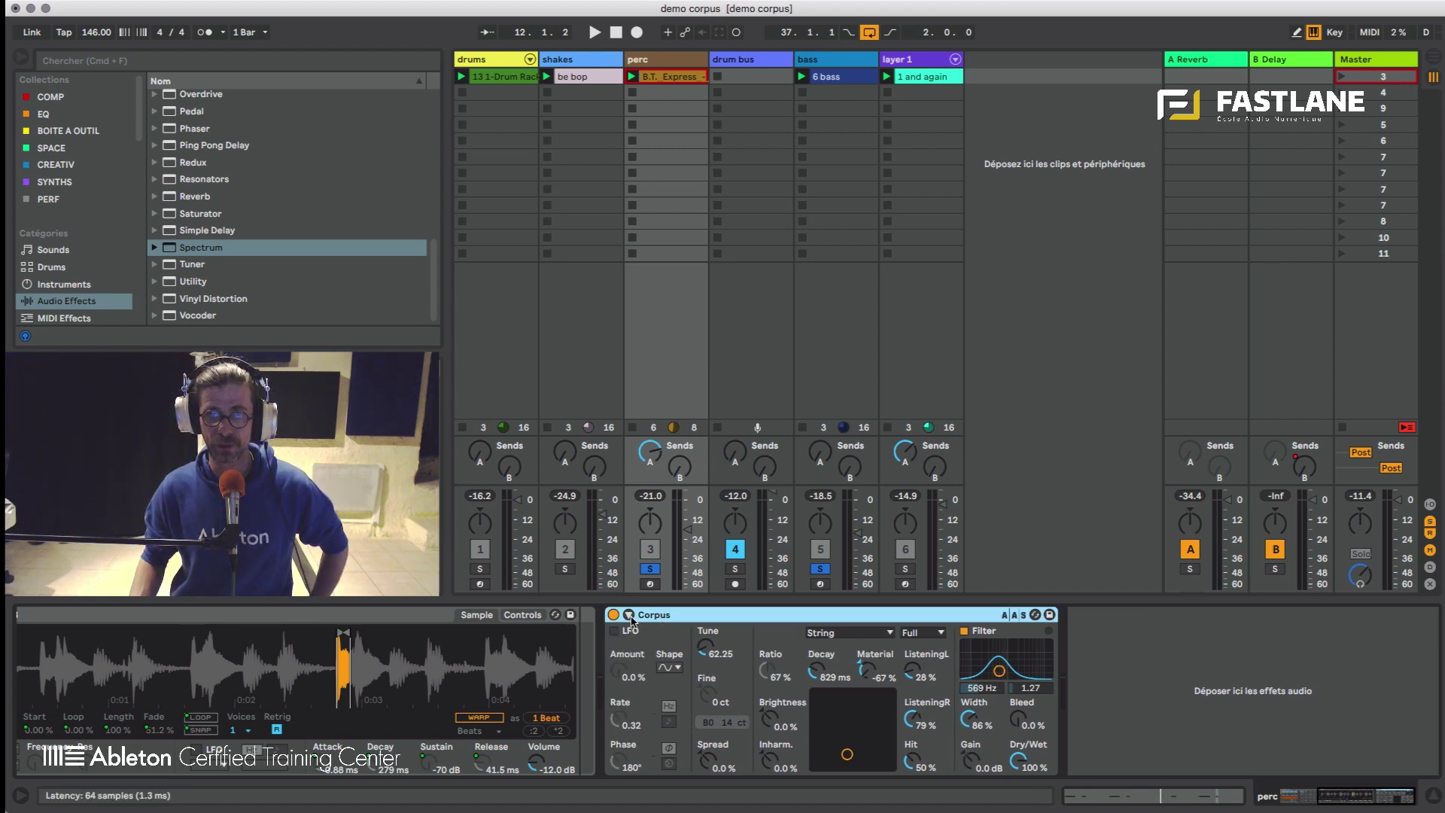
{"action": "left_click", "coordinate": [628, 616]}
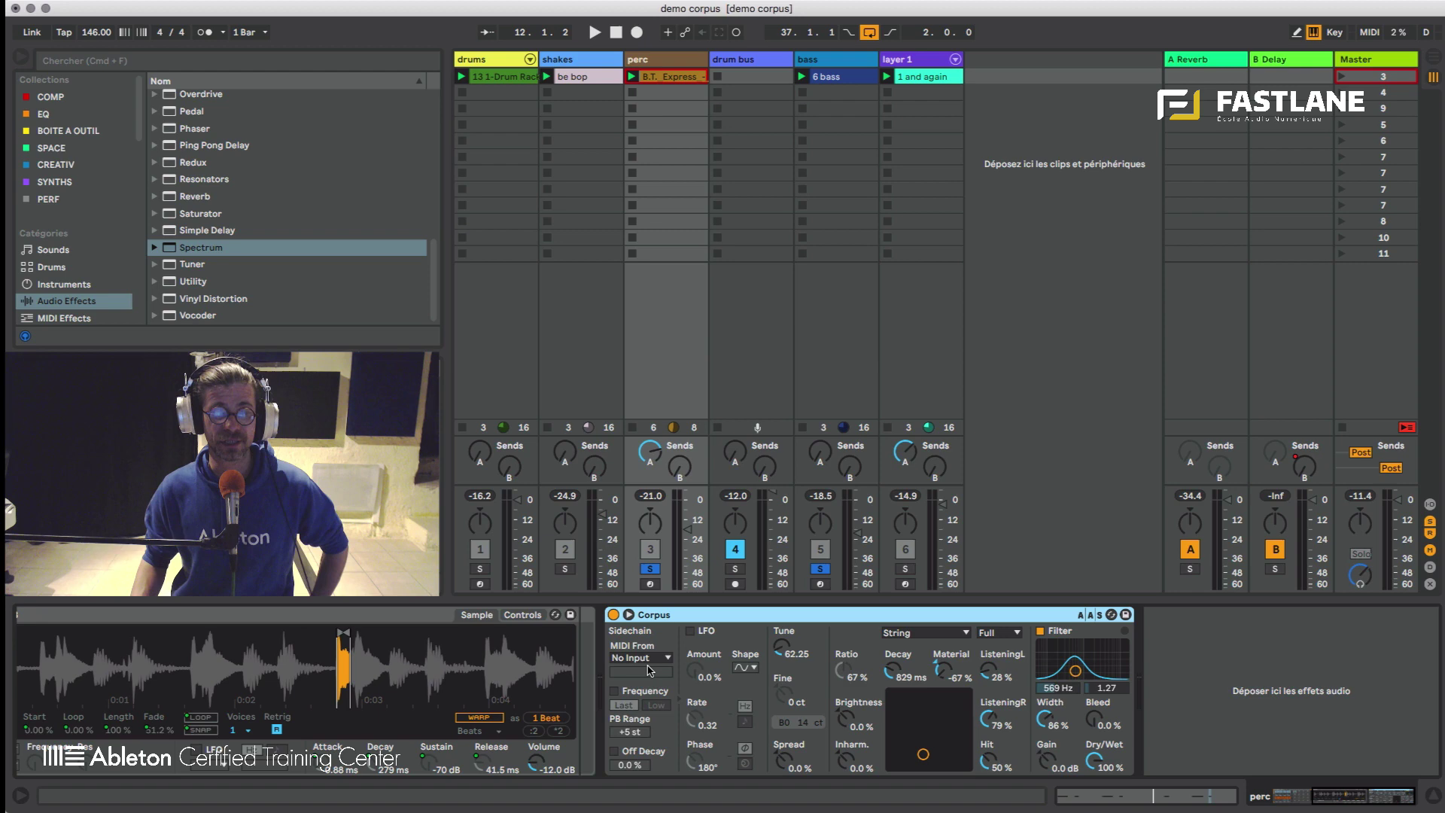
{"action": "scroll", "coordinate": [650, 670], "scroll_direction": "left", "scroll_amount": 1}
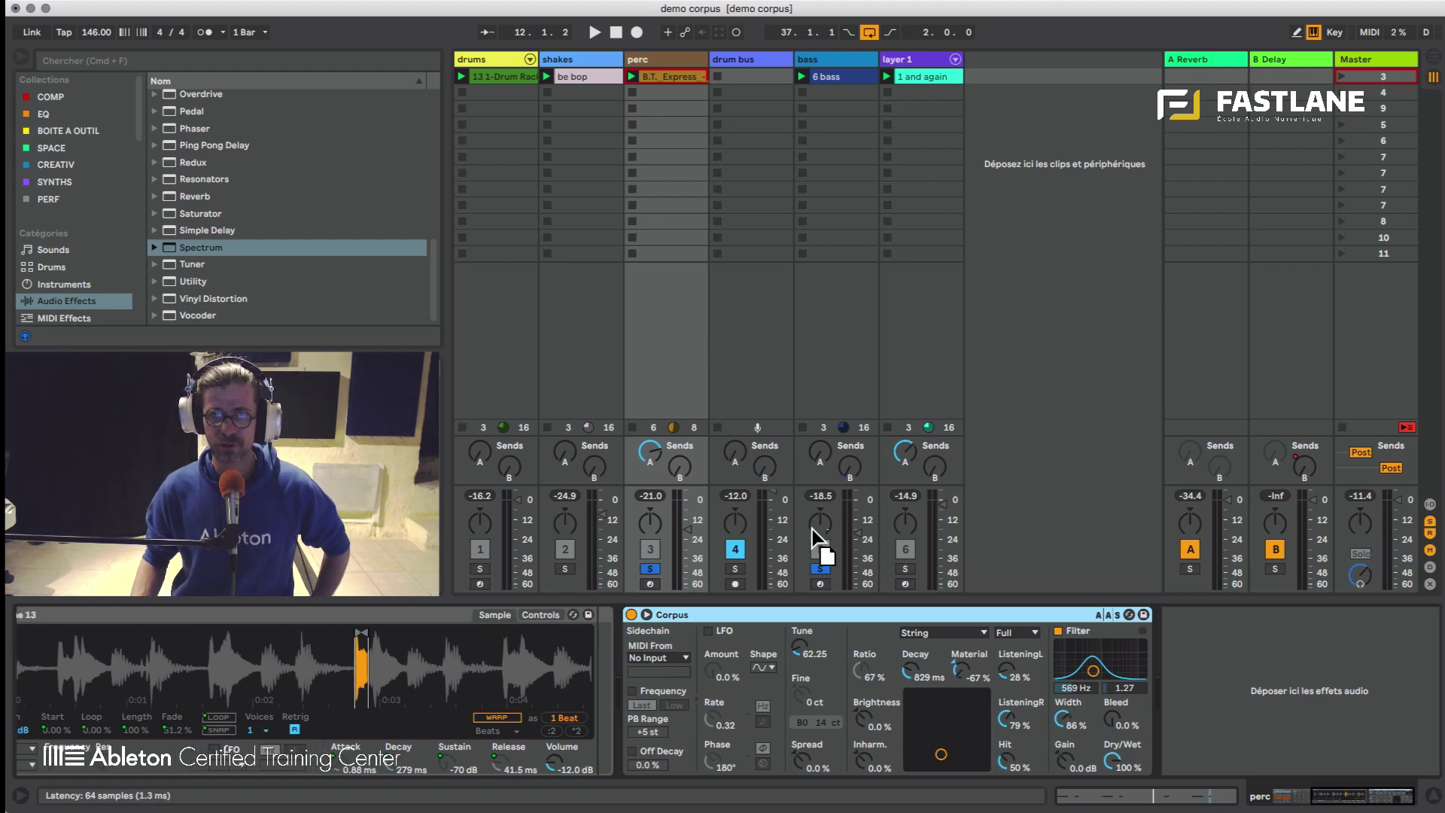
{"action": "left_click", "coordinate": [823, 571]}
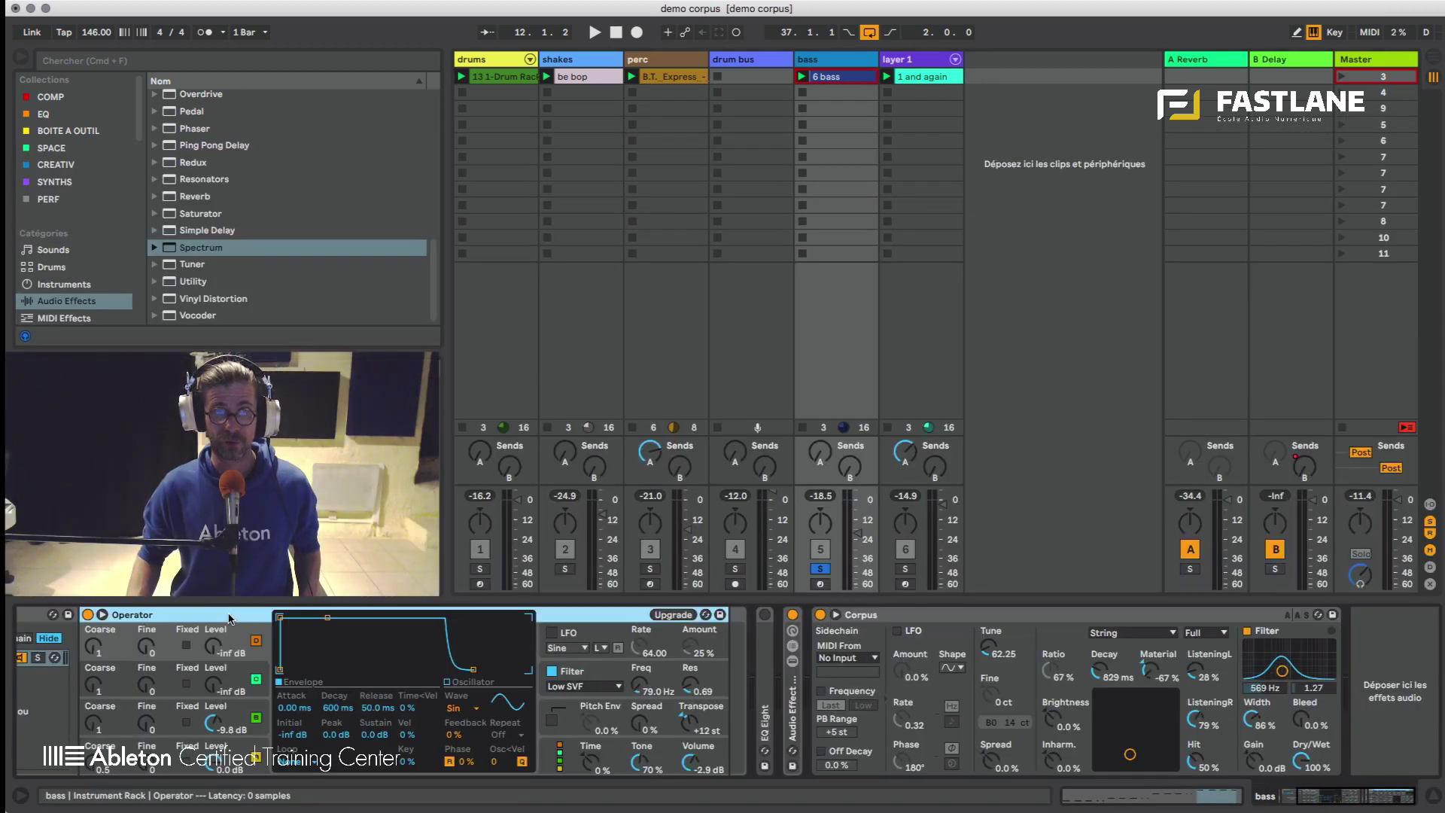
- Route the bass Corpus's MIDI sidechain from the bass track, enable Frequency, and start playback
{"action": "left_click", "coordinate": [866, 616]}
{"action": "left_click", "coordinate": [841, 661]}
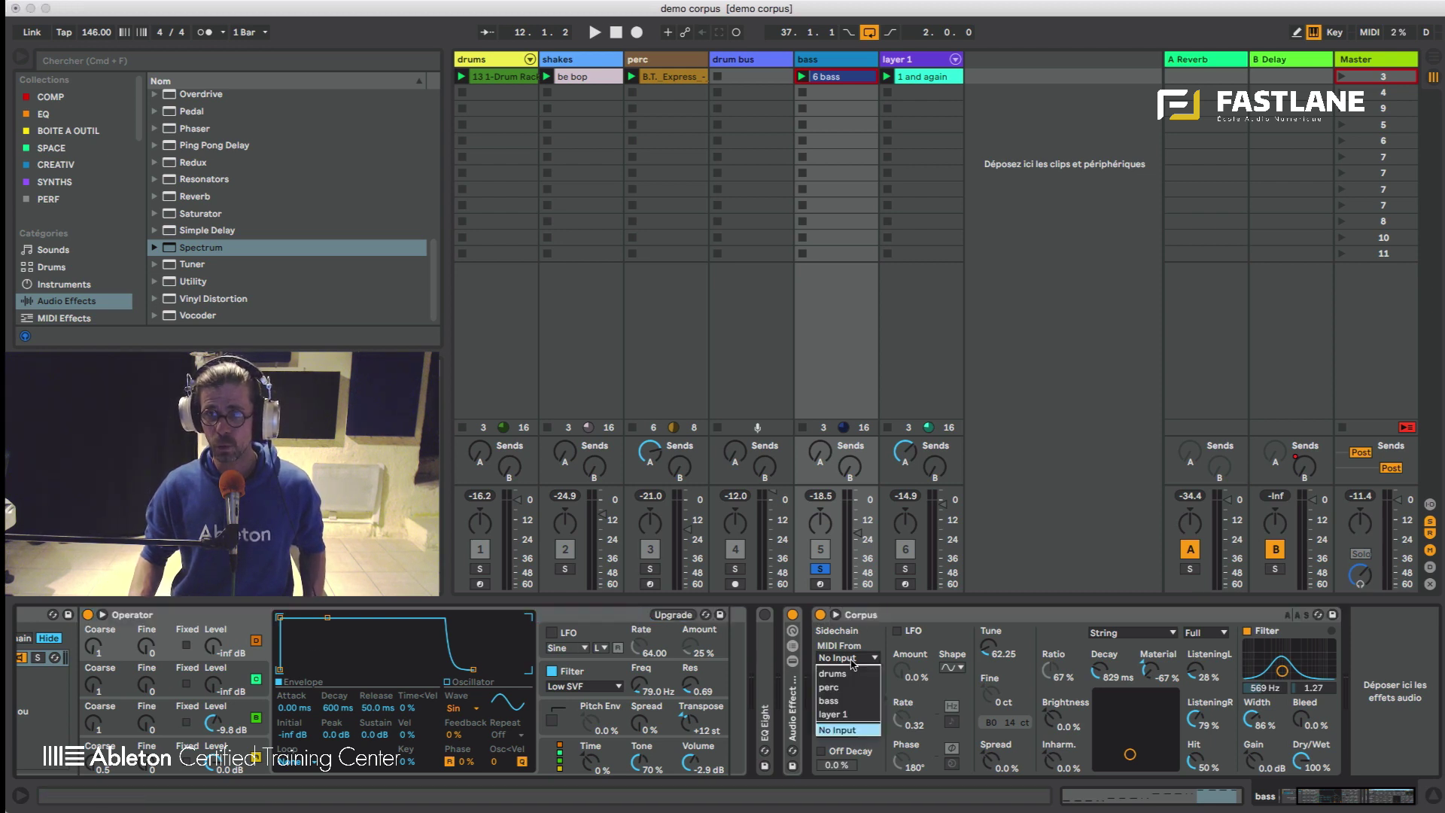
{"action": "left_click", "coordinate": [848, 701]}
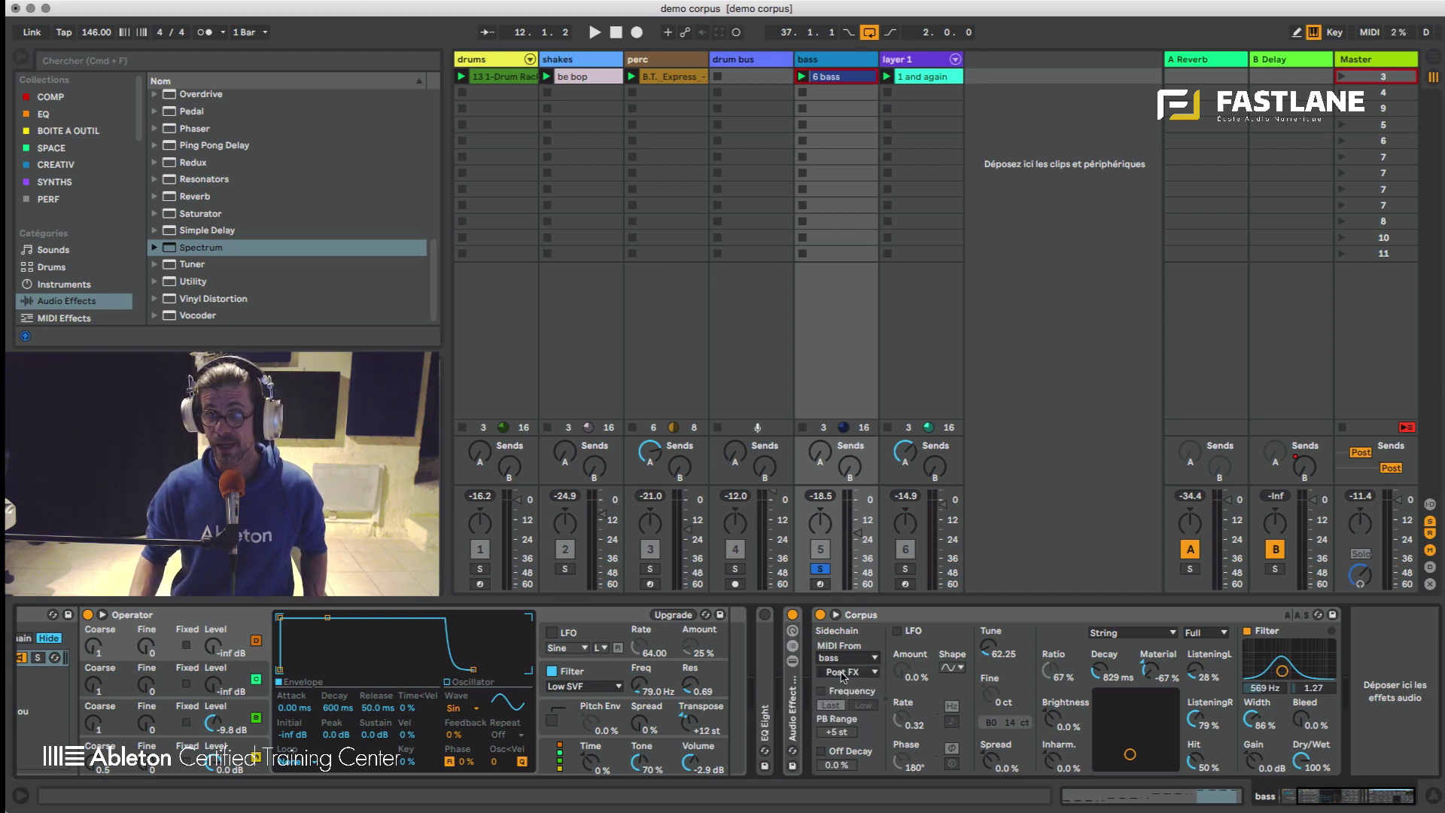
{"action": "left_click", "coordinate": [821, 691]}
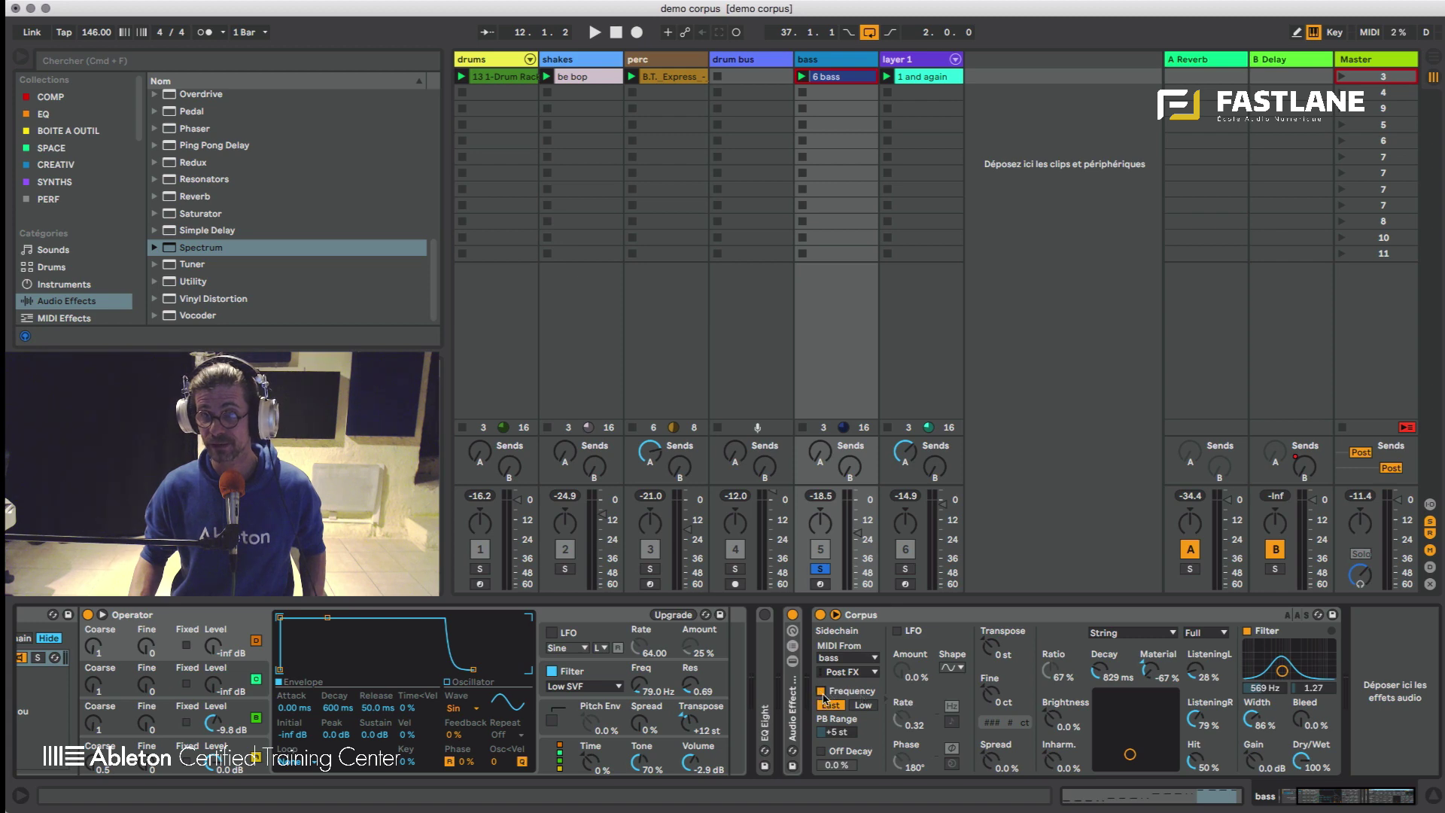
{"action": "key", "text": "space"}
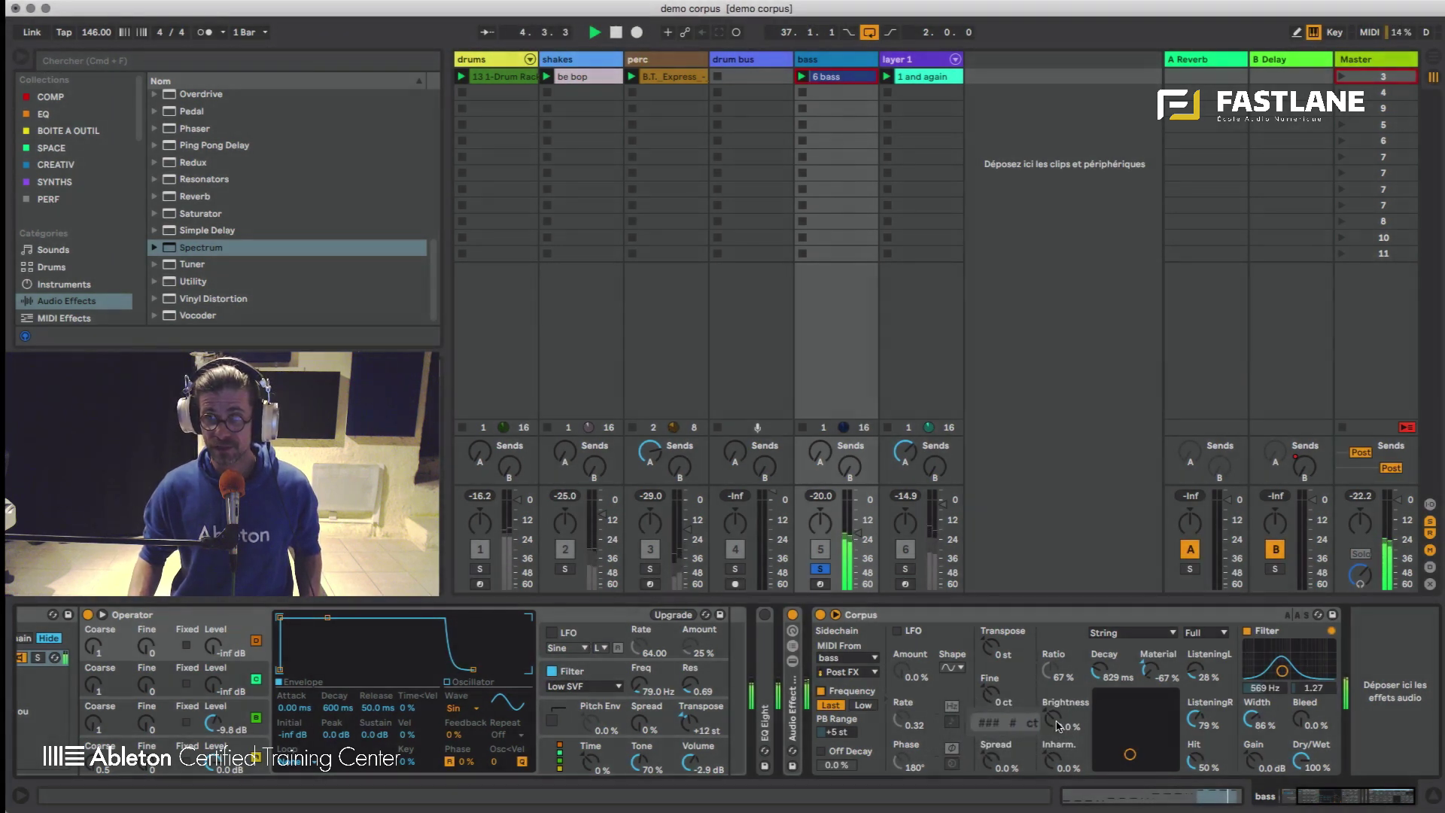
- Turn off the Corpus filter and set its resolution to Few
{"action": "left_click", "coordinate": [1247, 631]}
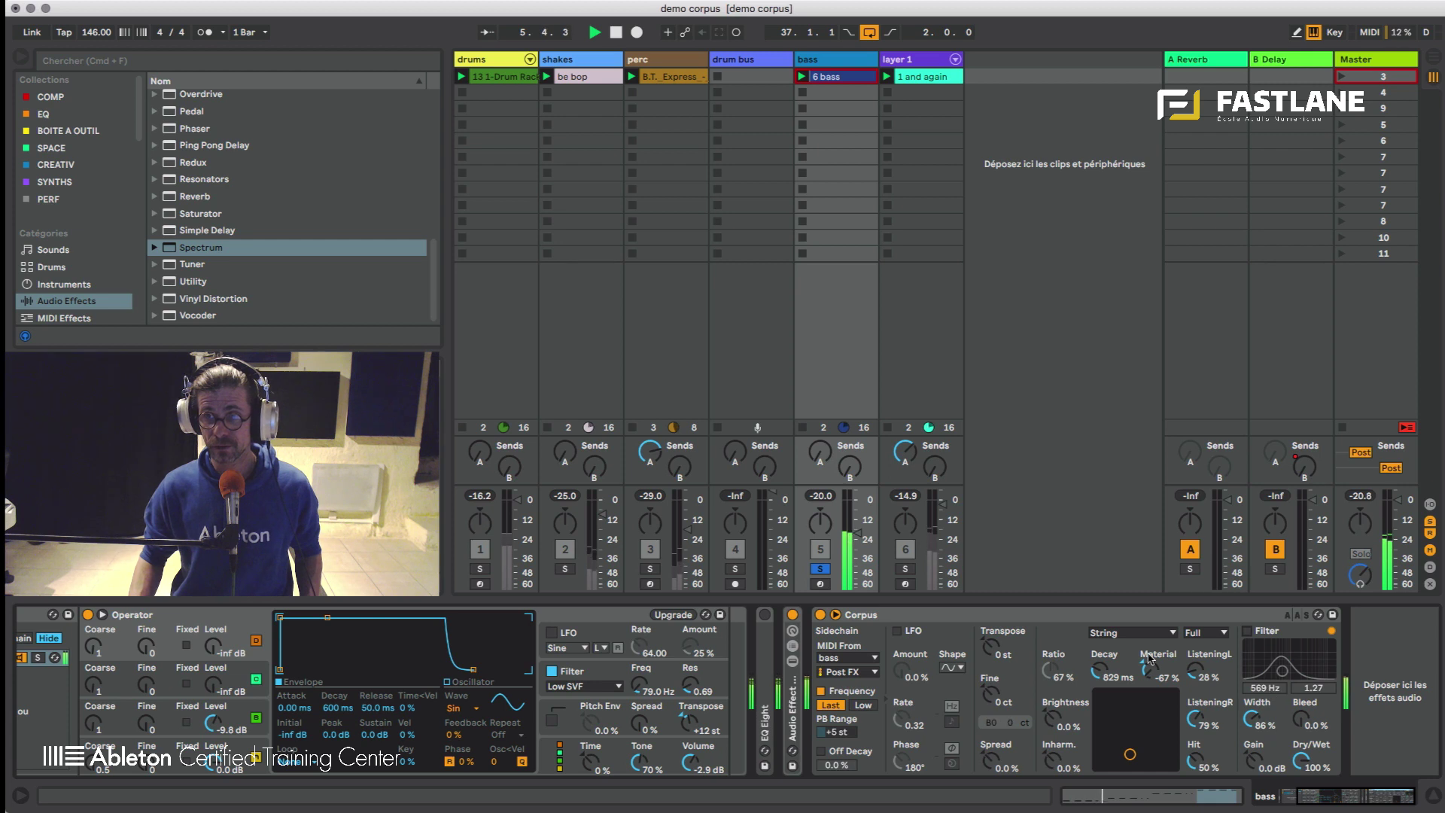
{"action": "left_click", "coordinate": [1198, 635]}
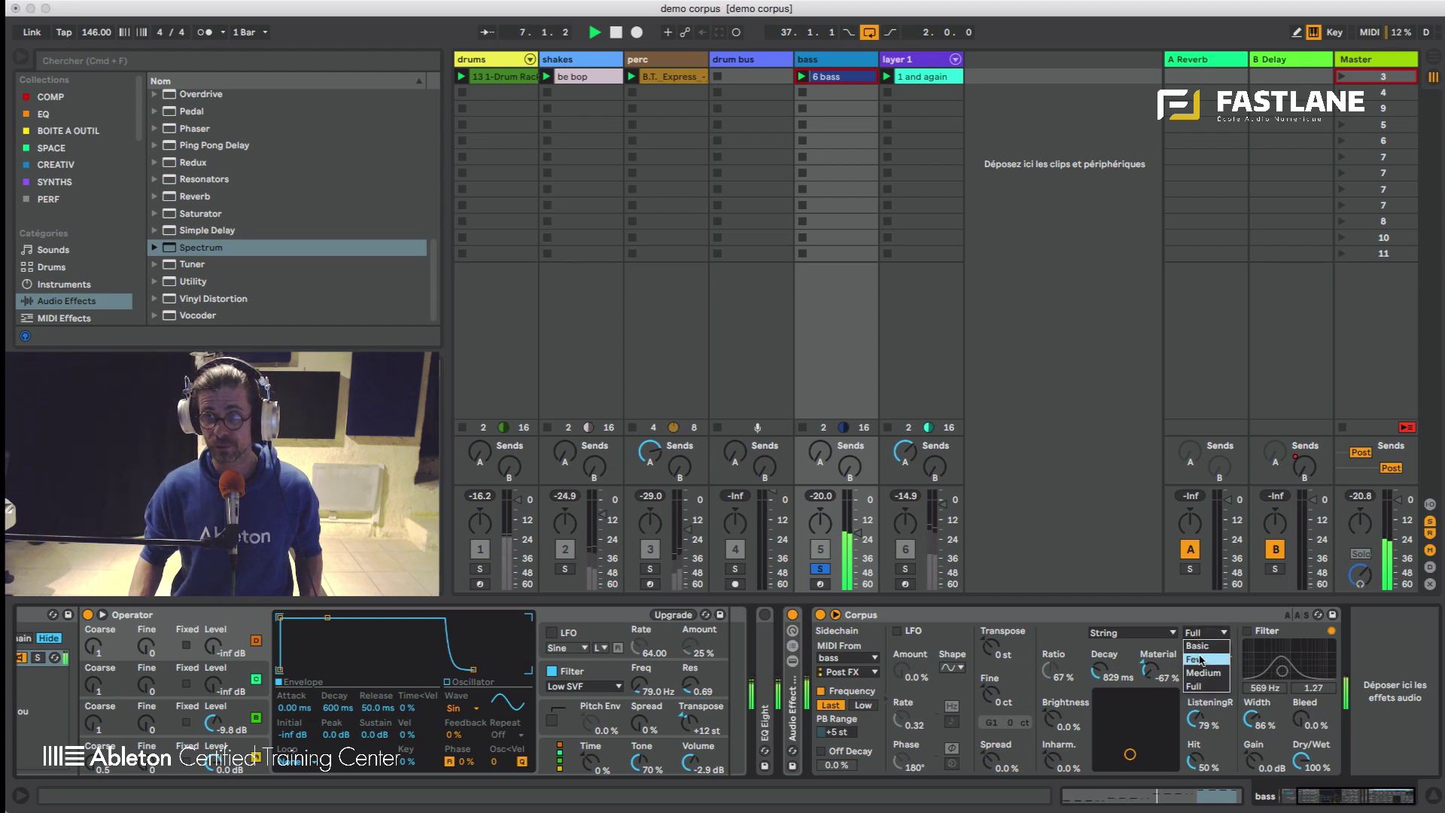
{"action": "left_click", "coordinate": [1202, 660]}
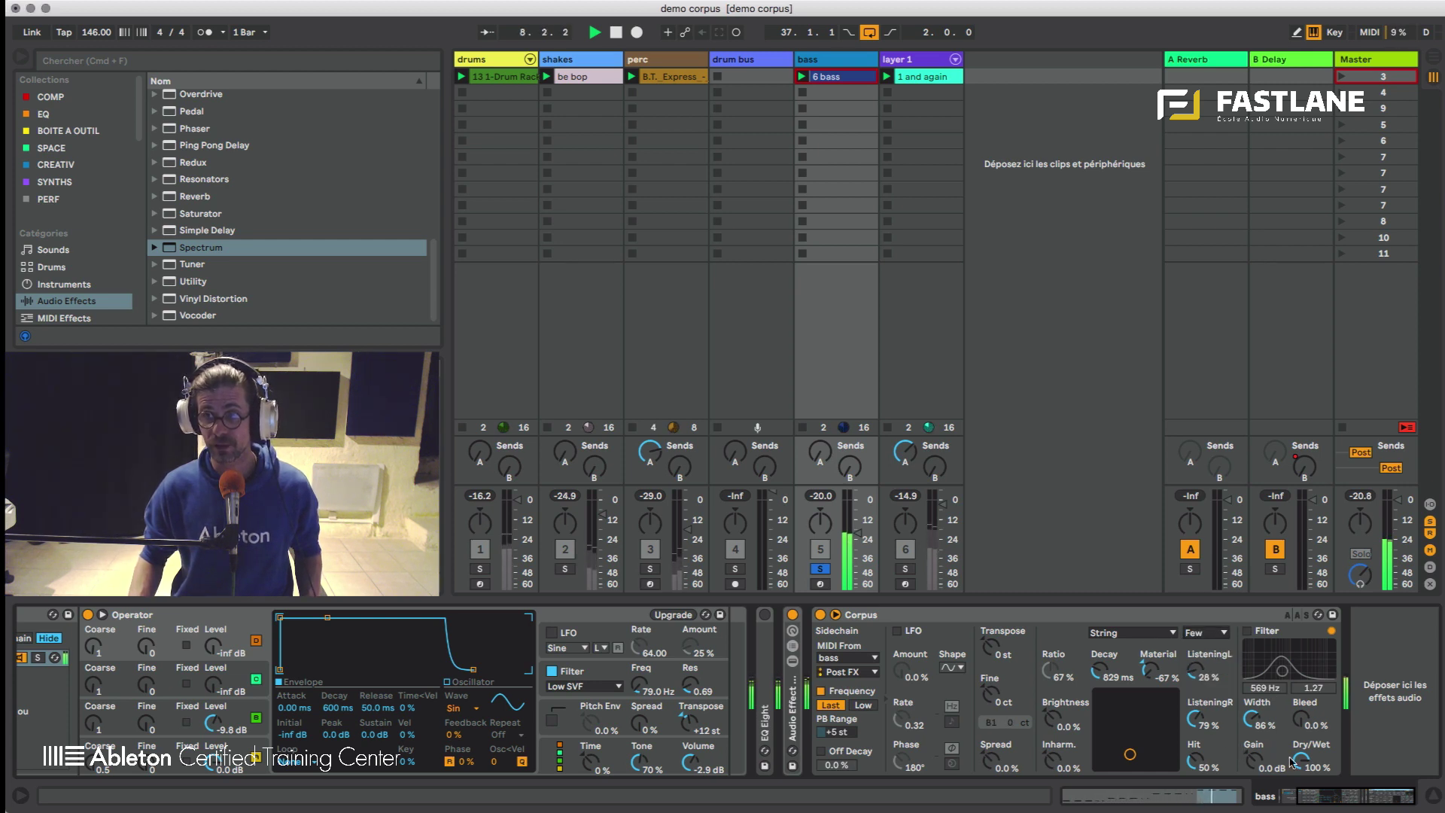
- Set Corpus decay to 676 ms, raise Transpose, adjust Dry/Wet, zero Inharm., then show the perc track
{"action": "left_click_drag", "start_coordinate": [1099, 671], "coordinate": [1098, 648]}
{"action": "left_click_drag", "start_coordinate": [1010, 660], "coordinate": [1011, 651]}
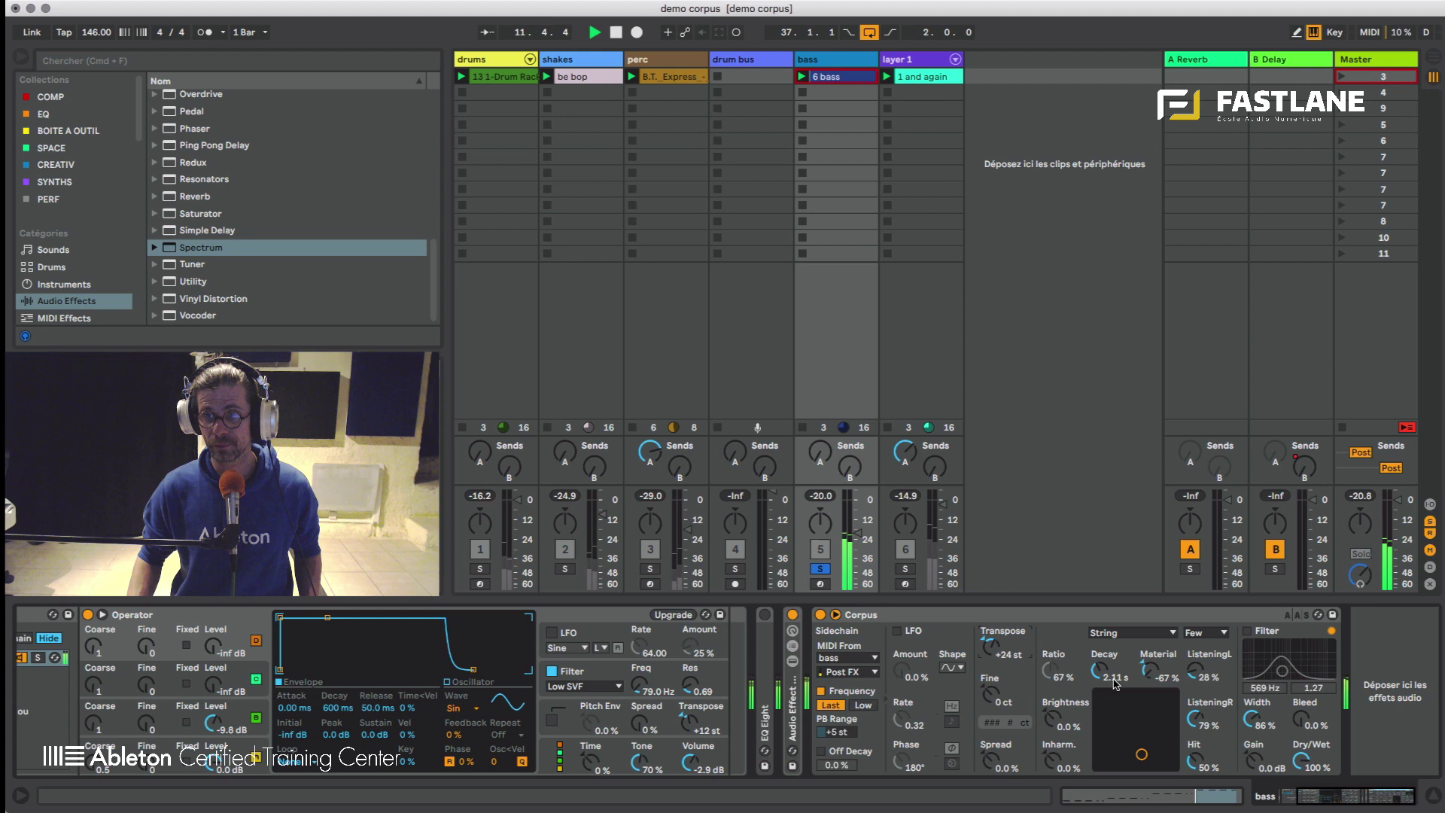
{"action": "left_click_drag", "start_coordinate": [1112, 699], "coordinate": [1095, 675]}
{"action": "mouse_move", "coordinate": [1301, 760]}
{"action": "left_mouse_down"}
{"action": "mouse_move", "coordinate": [1301, 793]}
{"action": "mouse_move", "coordinate": [1304, 742]}
{"action": "left_mouse_up"}
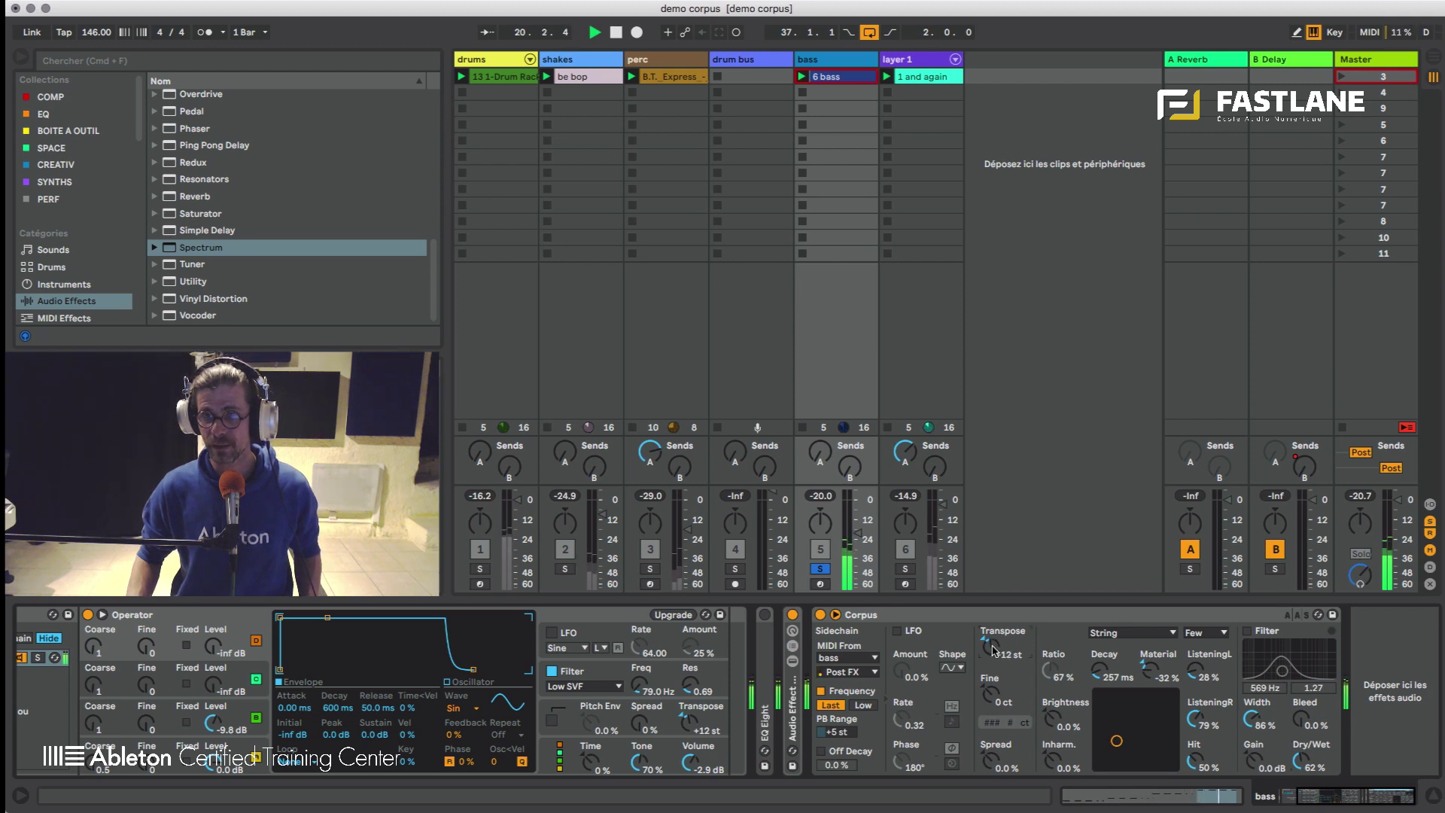
{"action": "mouse_move", "coordinate": [1111, 668]}
{"action": "left_mouse_down"}
{"action": "mouse_move", "coordinate": [1111, 623]}
{"action": "mouse_move", "coordinate": [1111, 653]}
{"action": "left_mouse_up"}
{"action": "left_click_drag", "start_coordinate": [1065, 762], "coordinate": [1047, 757]}
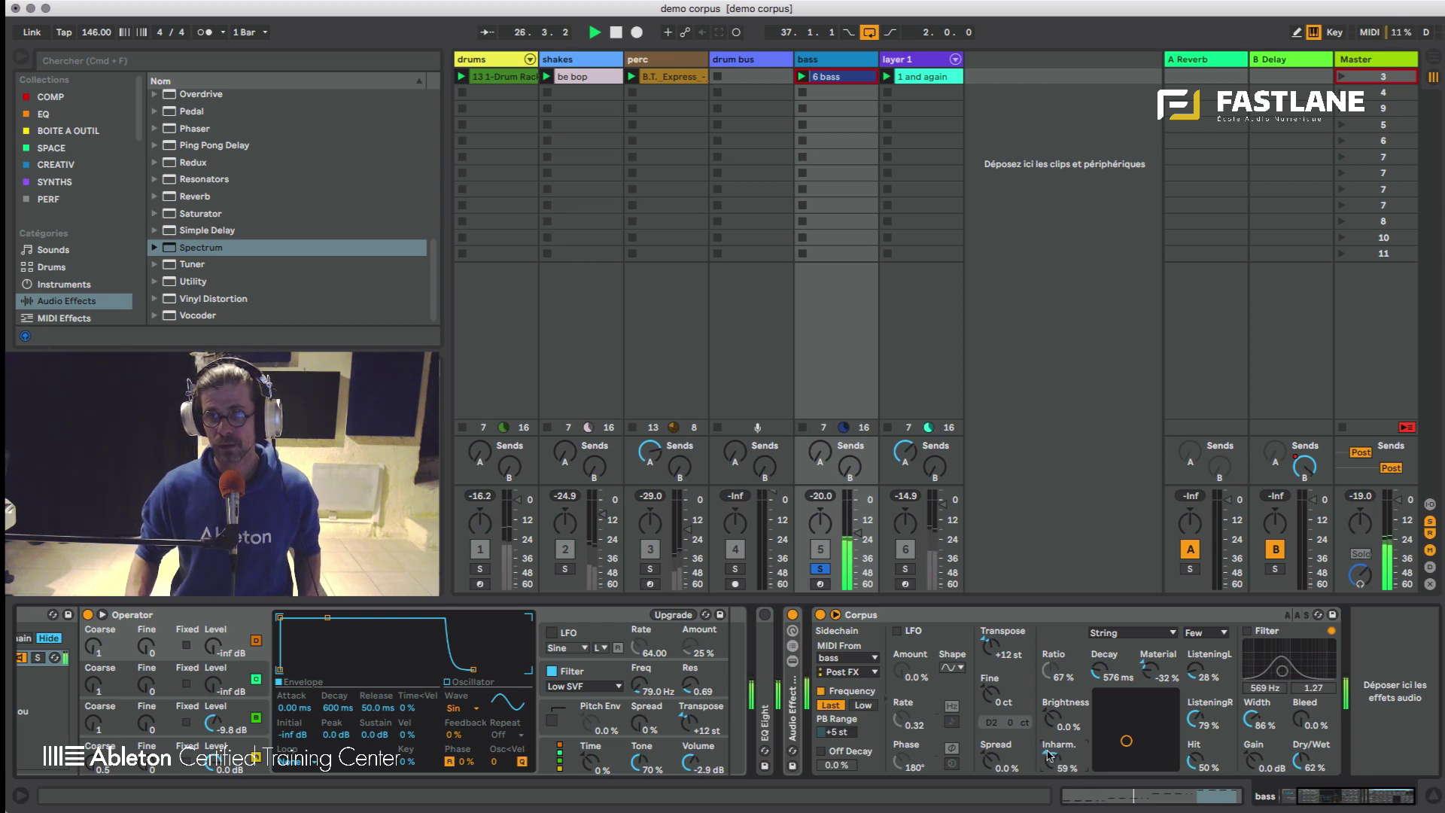
{"action": "key", "text": "Delete"}
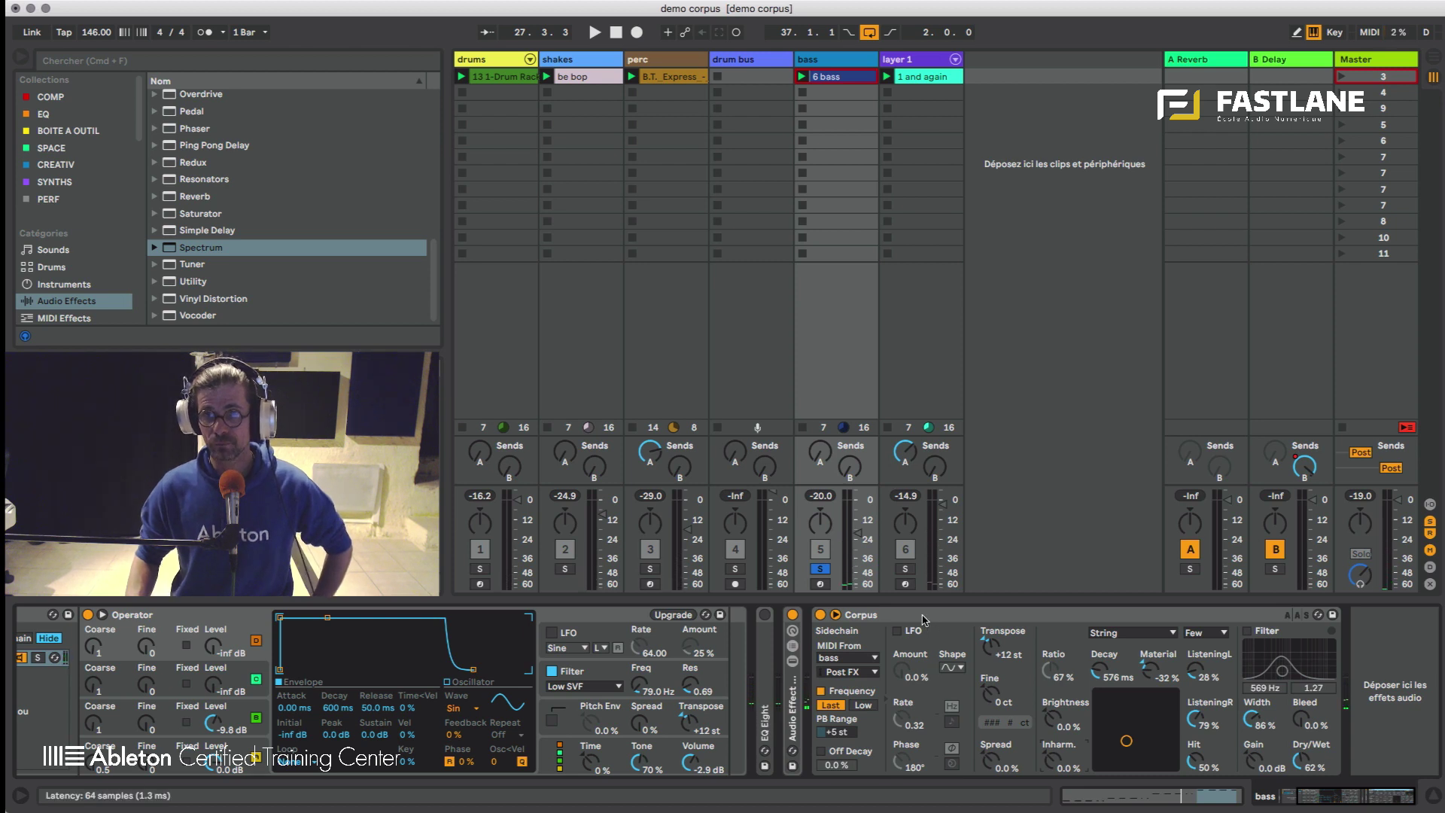
{"action": "left_click", "coordinate": [960, 616]}
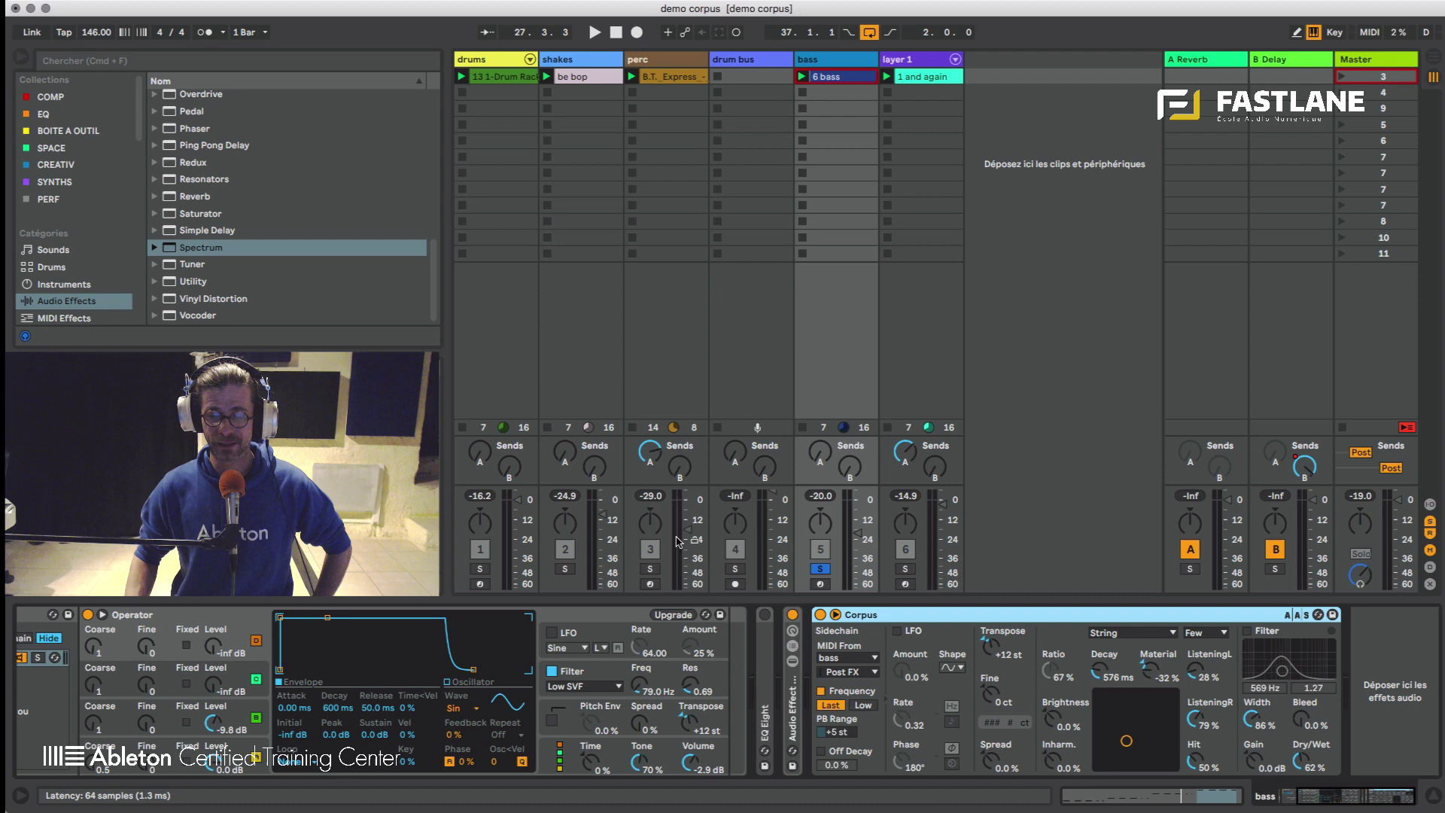
{"action": "left_click", "coordinate": [651, 570]}
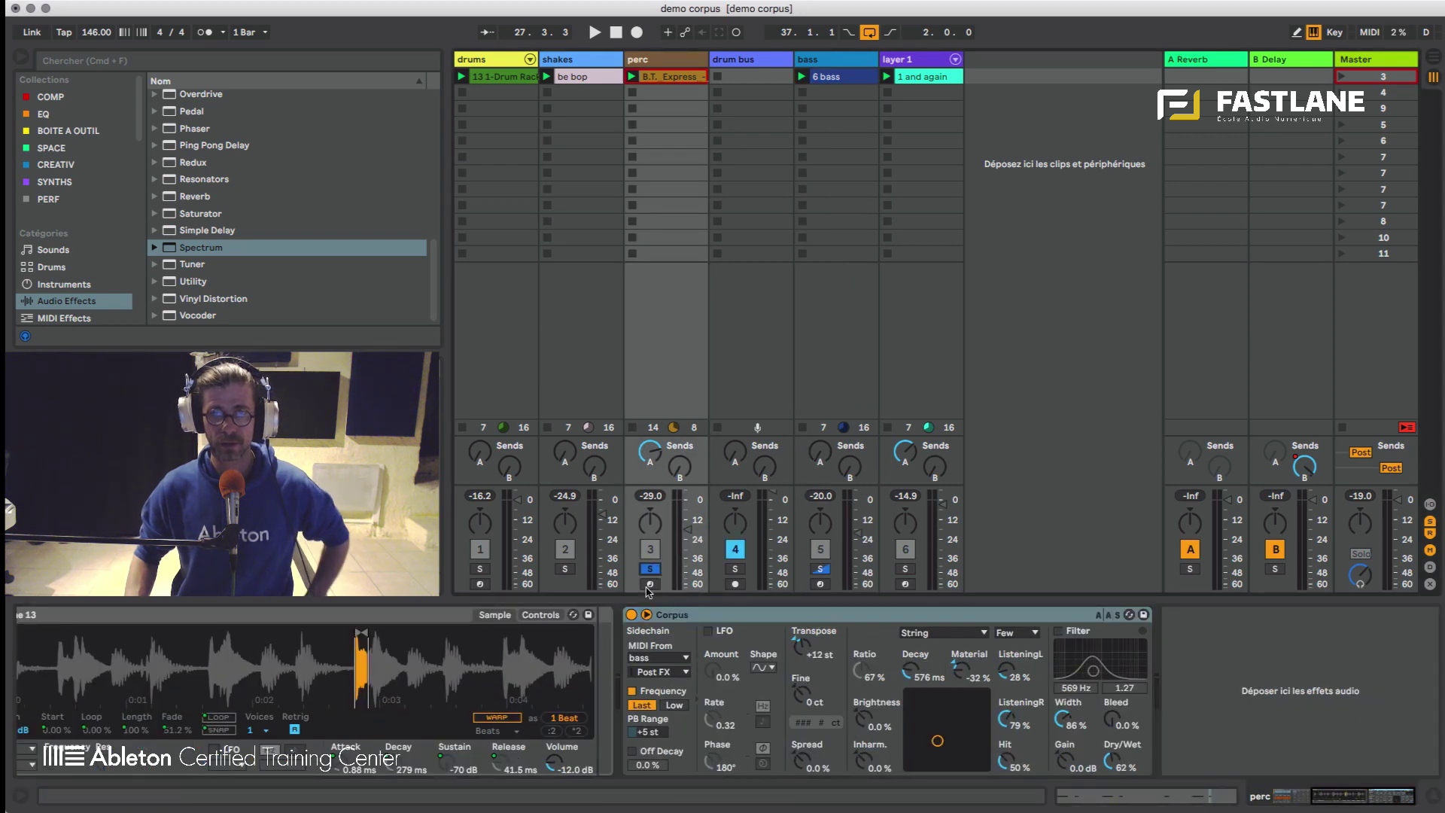
- Compare the sound with Corpus bypassed and enabled, auditioning with the bass track soloed
{"action": "left_click", "coordinate": [631, 615]}
{"action": "key", "text": "space"}
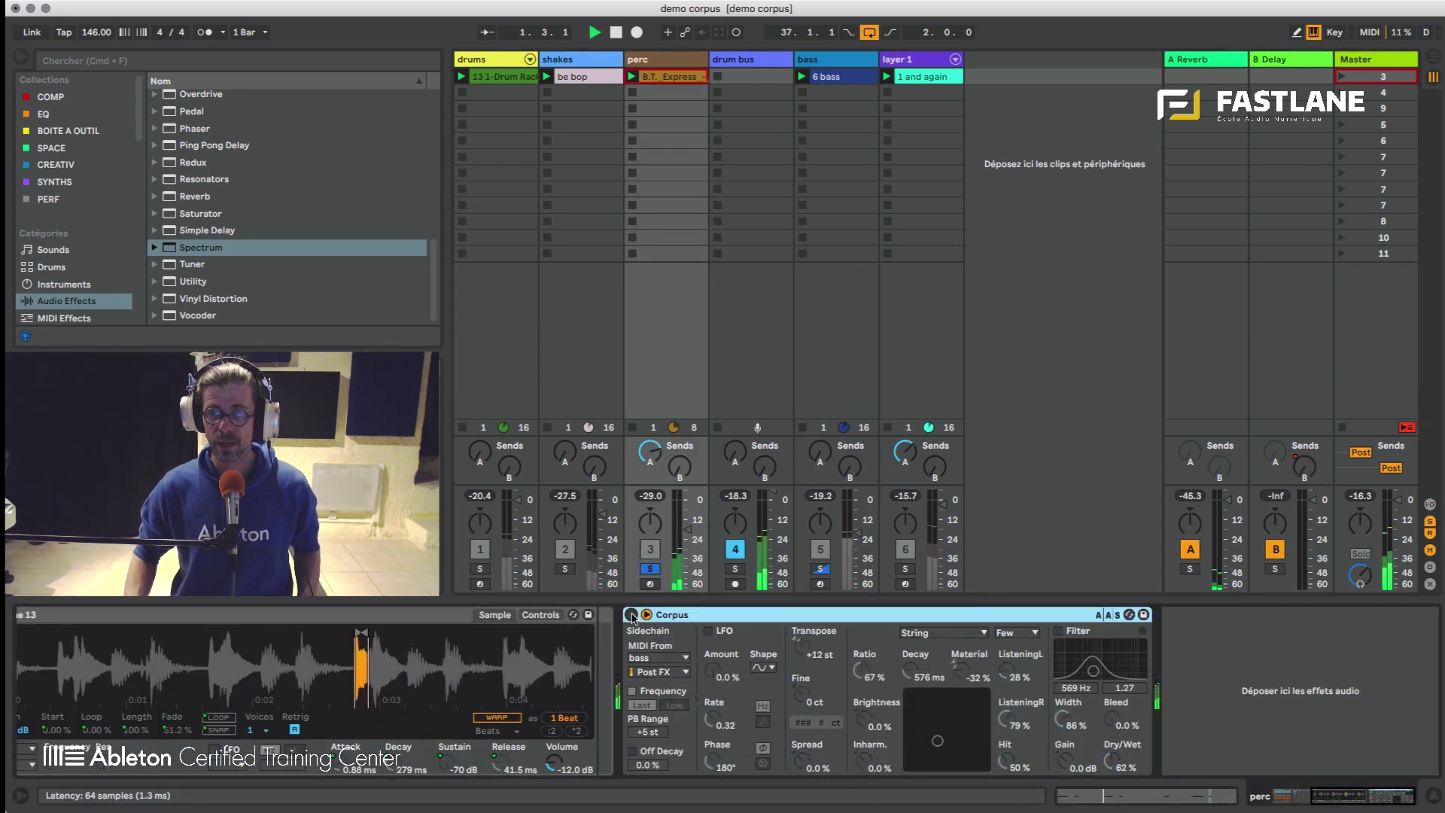
{"action": "key", "text": "space"}
{"action": "left_click", "coordinate": [632, 615]}
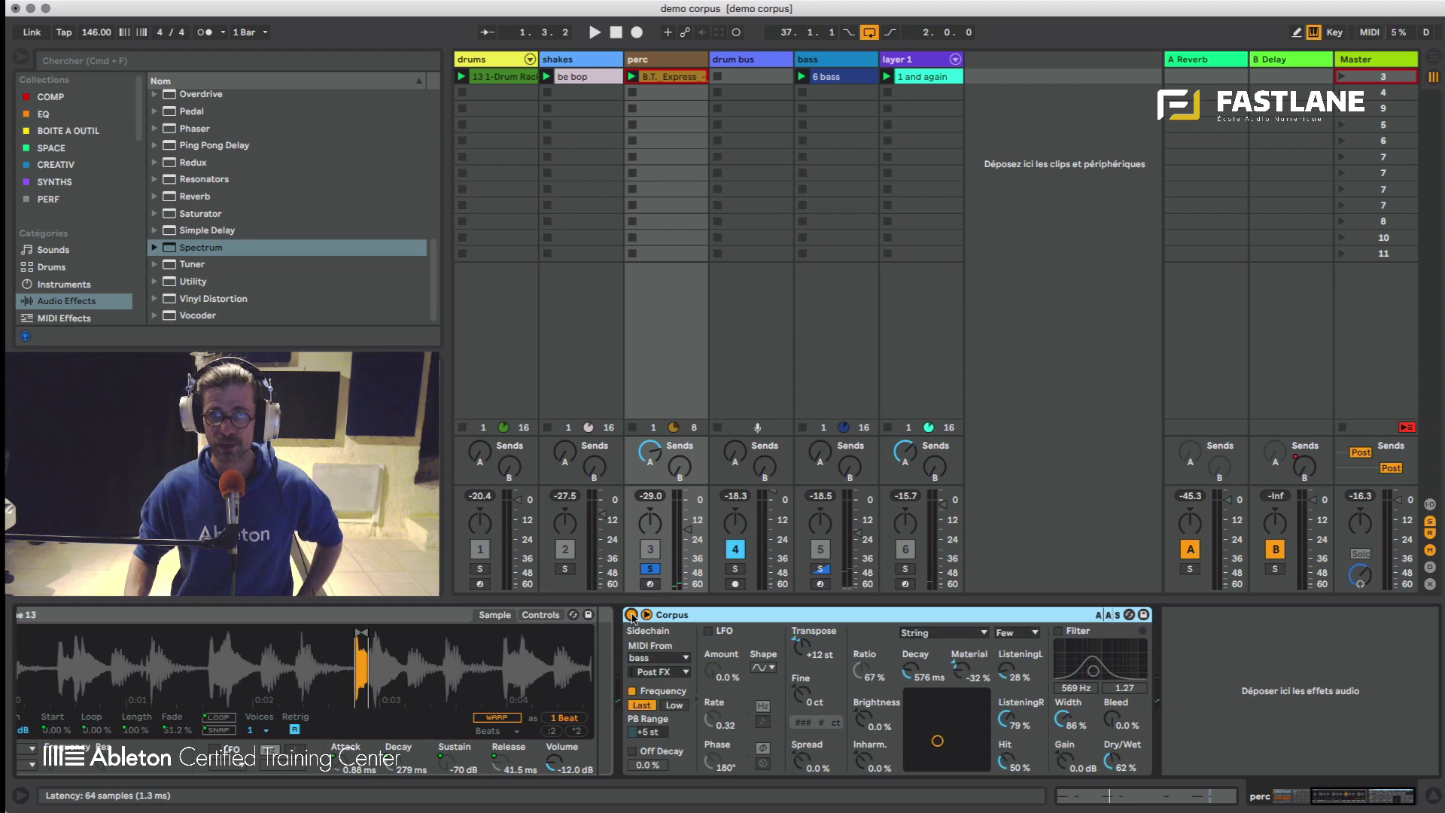
{"action": "left_click", "coordinate": [819, 569]}
{"action": "key", "text": "space"}
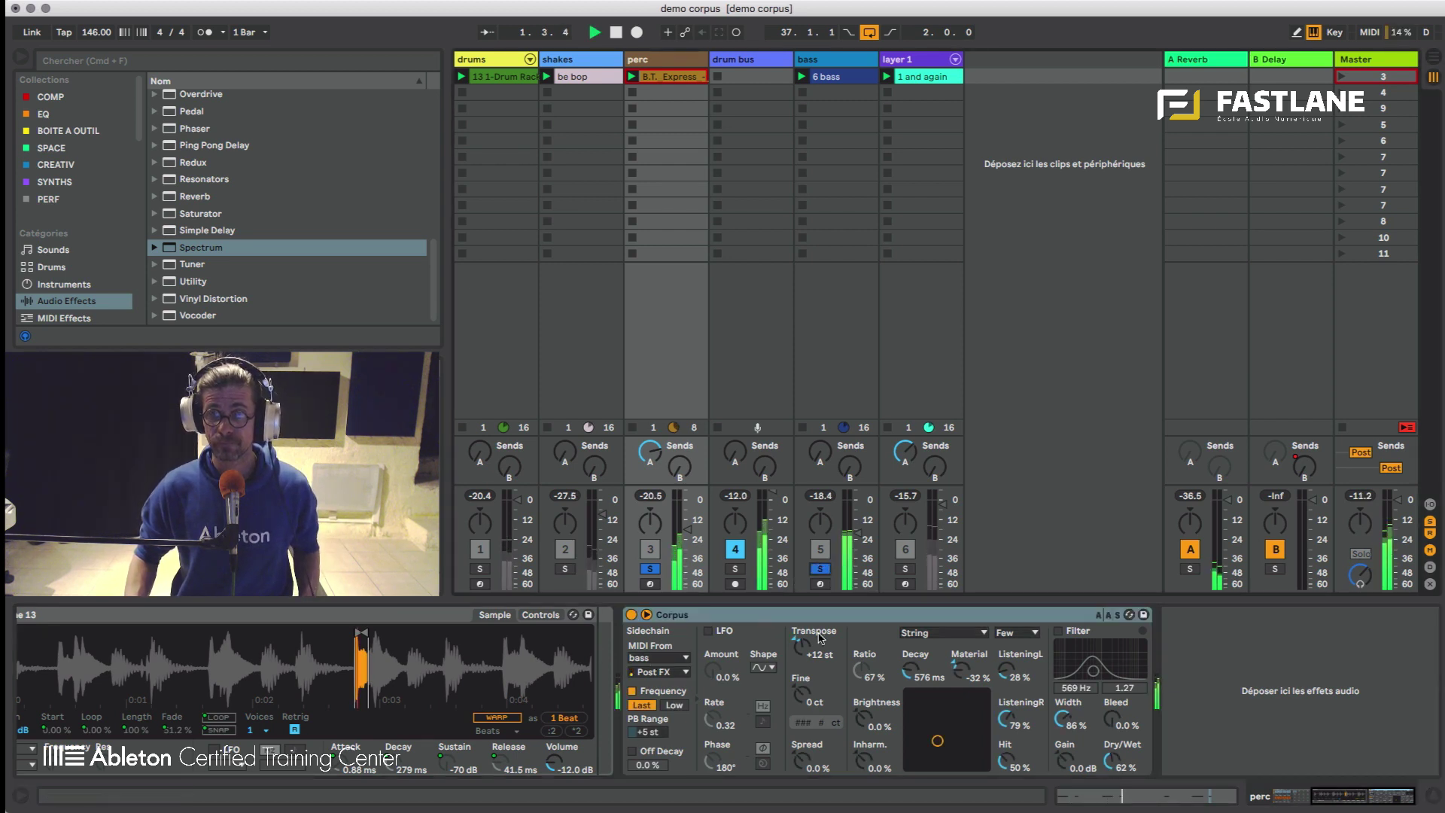
{"action": "left_click", "coordinate": [821, 572]}
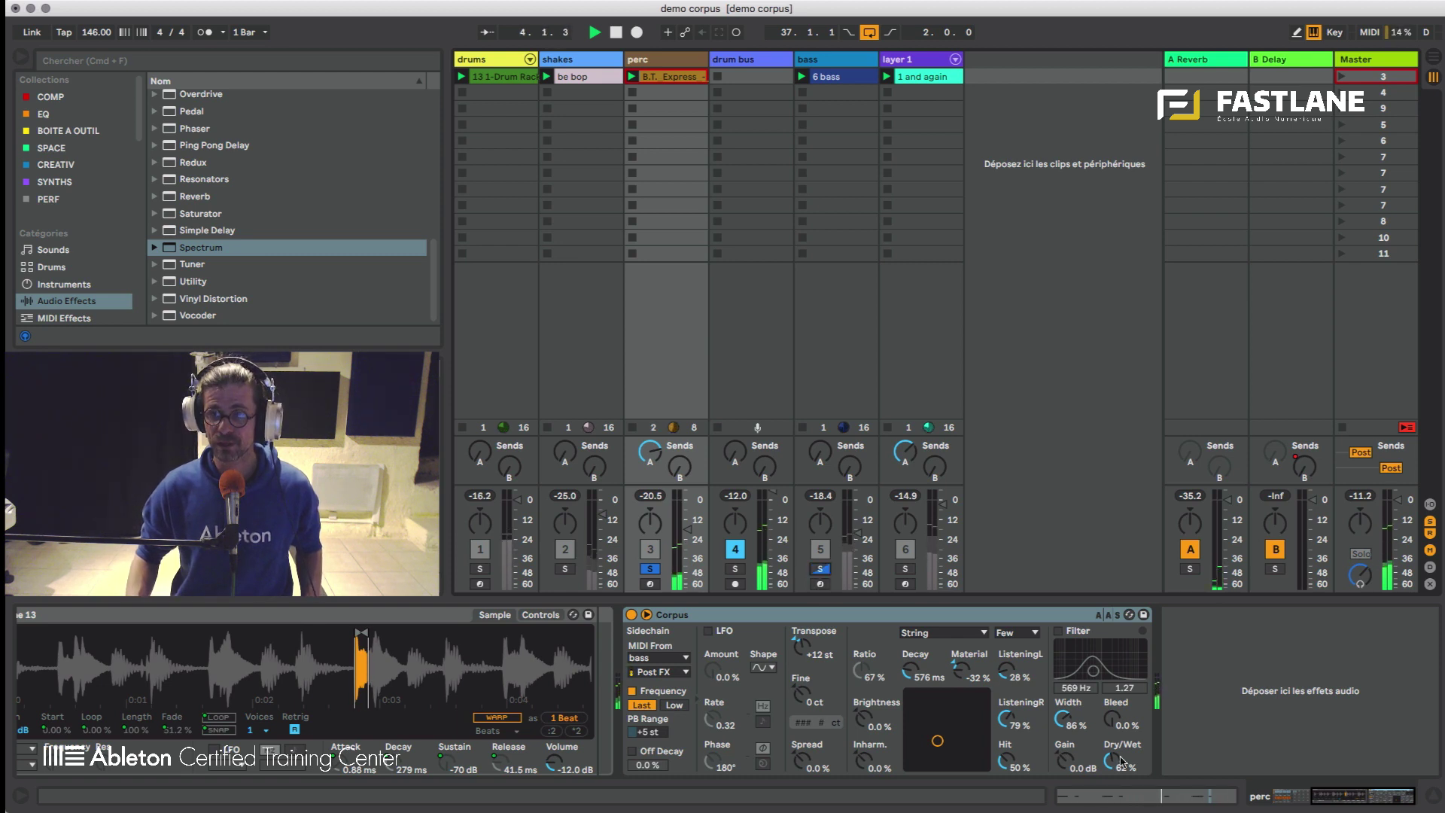
- Set Corpus Dry/Wet to 100 % and decay to 1.07 s, then stop playback
{"action": "left_click_drag", "start_coordinate": [1121, 762], "coordinate": [1122, 730]}
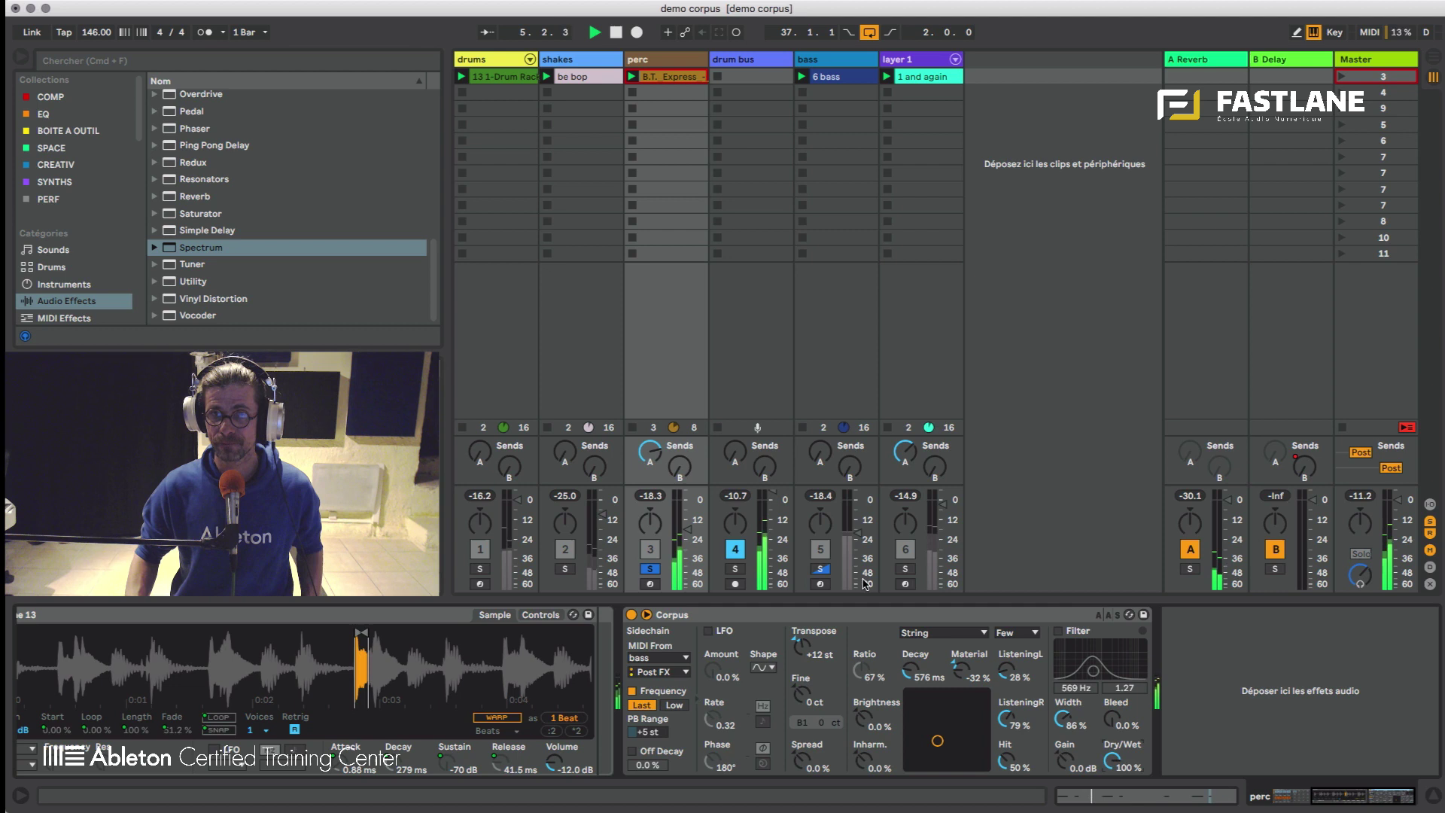
{"action": "left_click", "coordinate": [820, 569]}
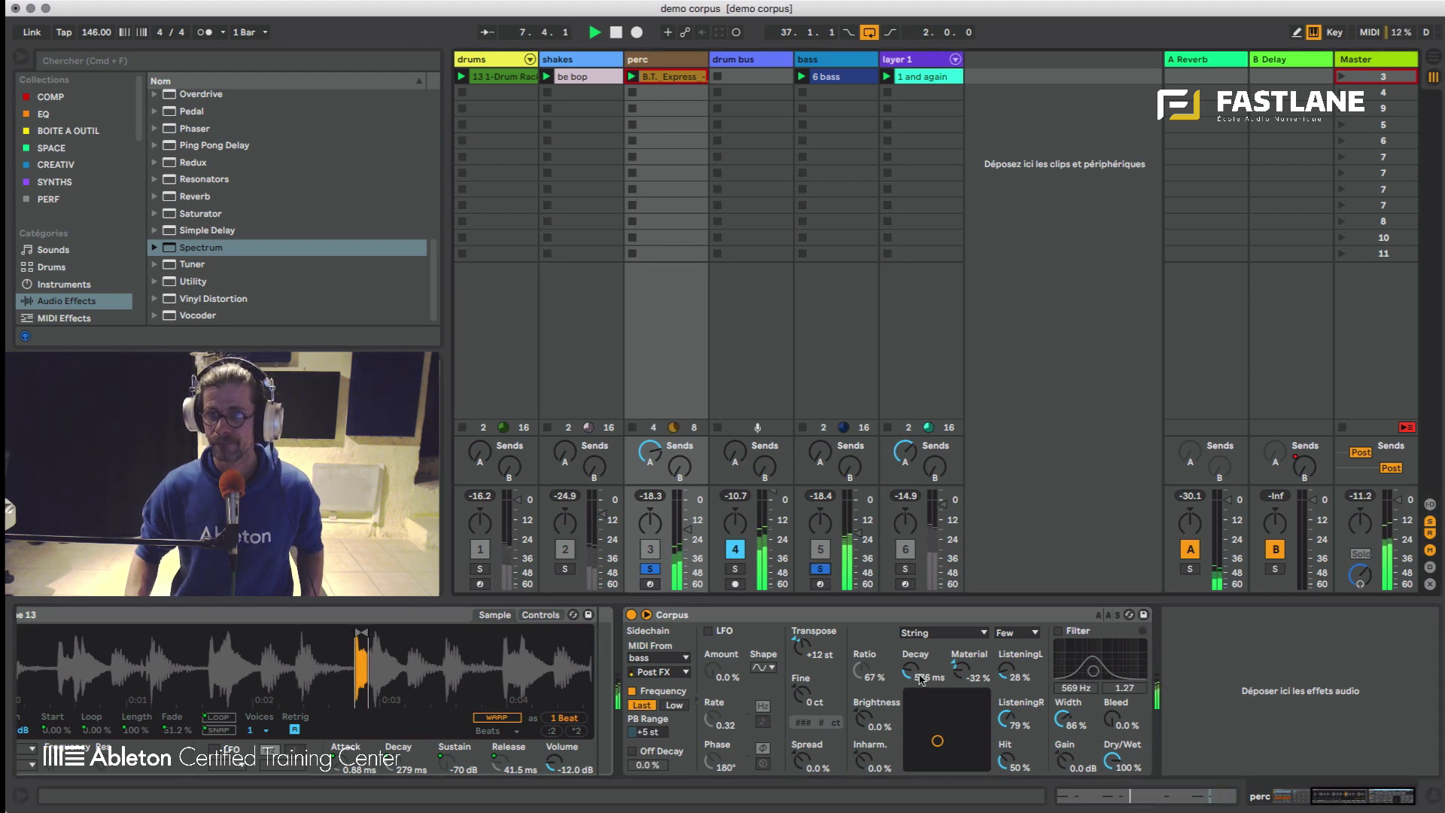
{"action": "left_click_drag", "start_coordinate": [919, 679], "coordinate": [911, 677]}
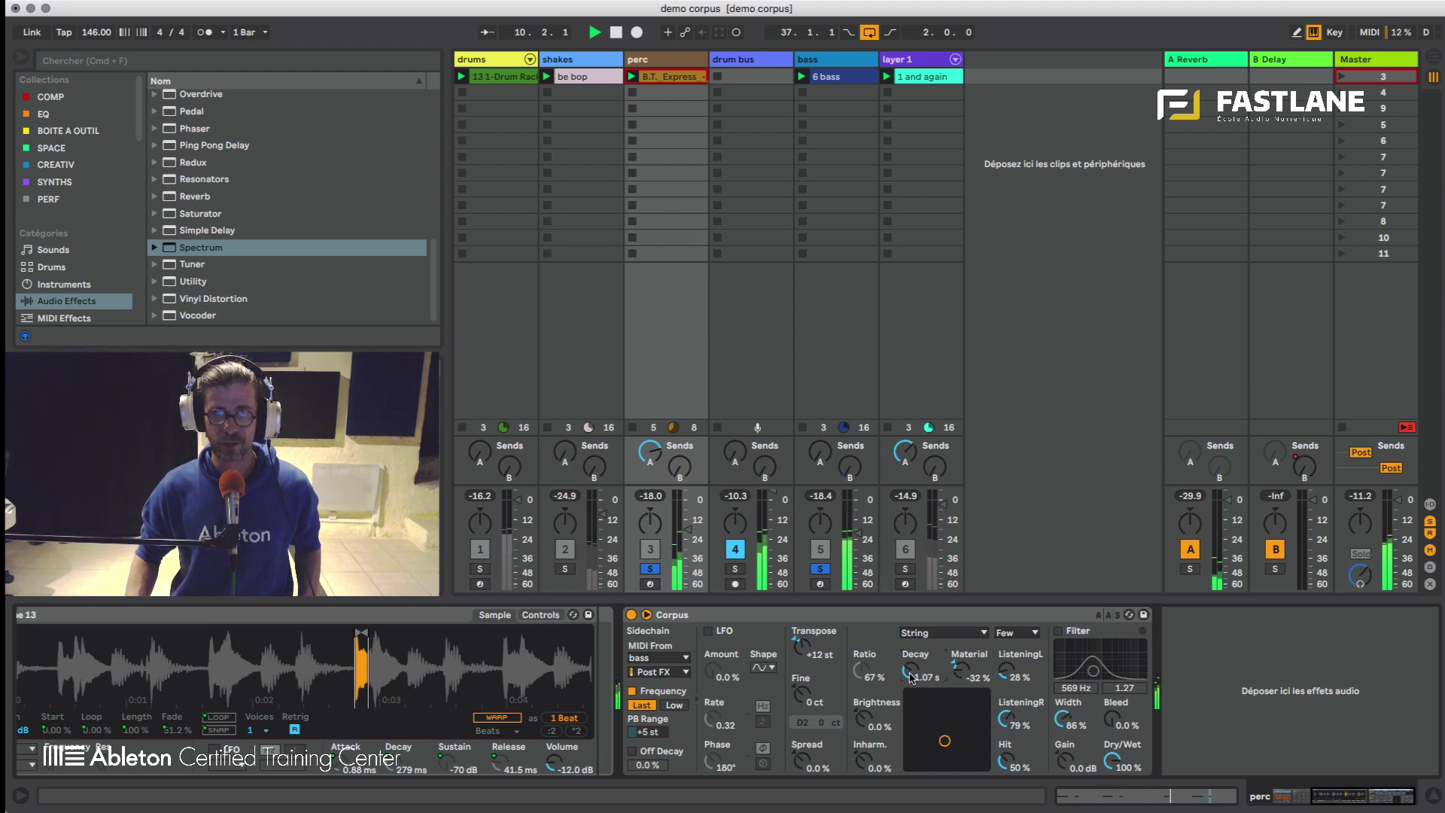
{"action": "key", "text": "space"}
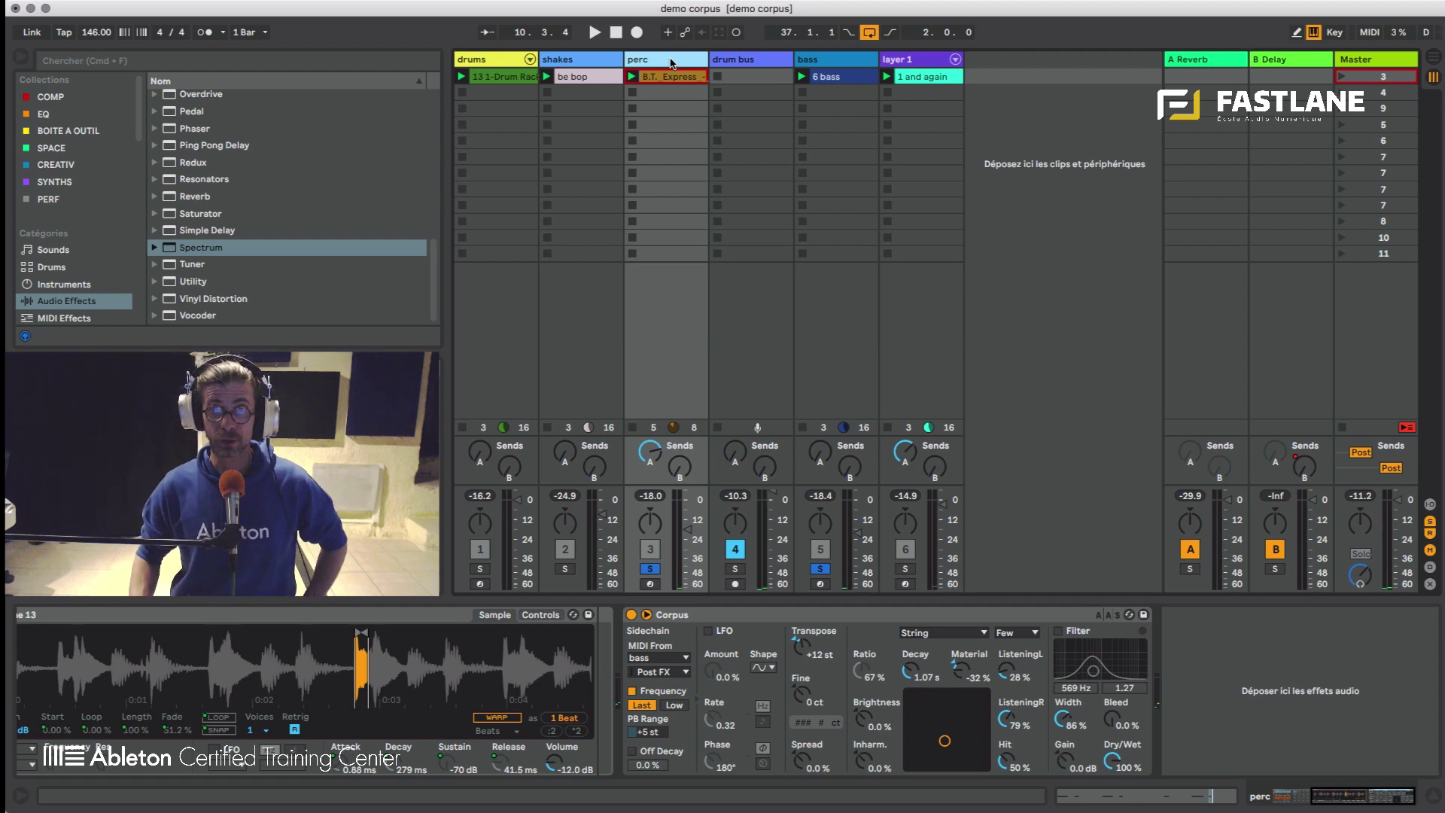
- Add a MIDI track named 'trig' and copy the perc track's B.T. Express clip into its first slot
{"action": "key", "text": "super+shift+t"}
{"action": "key", "text": "super+r"}
{"action": "type", "text": "t"}
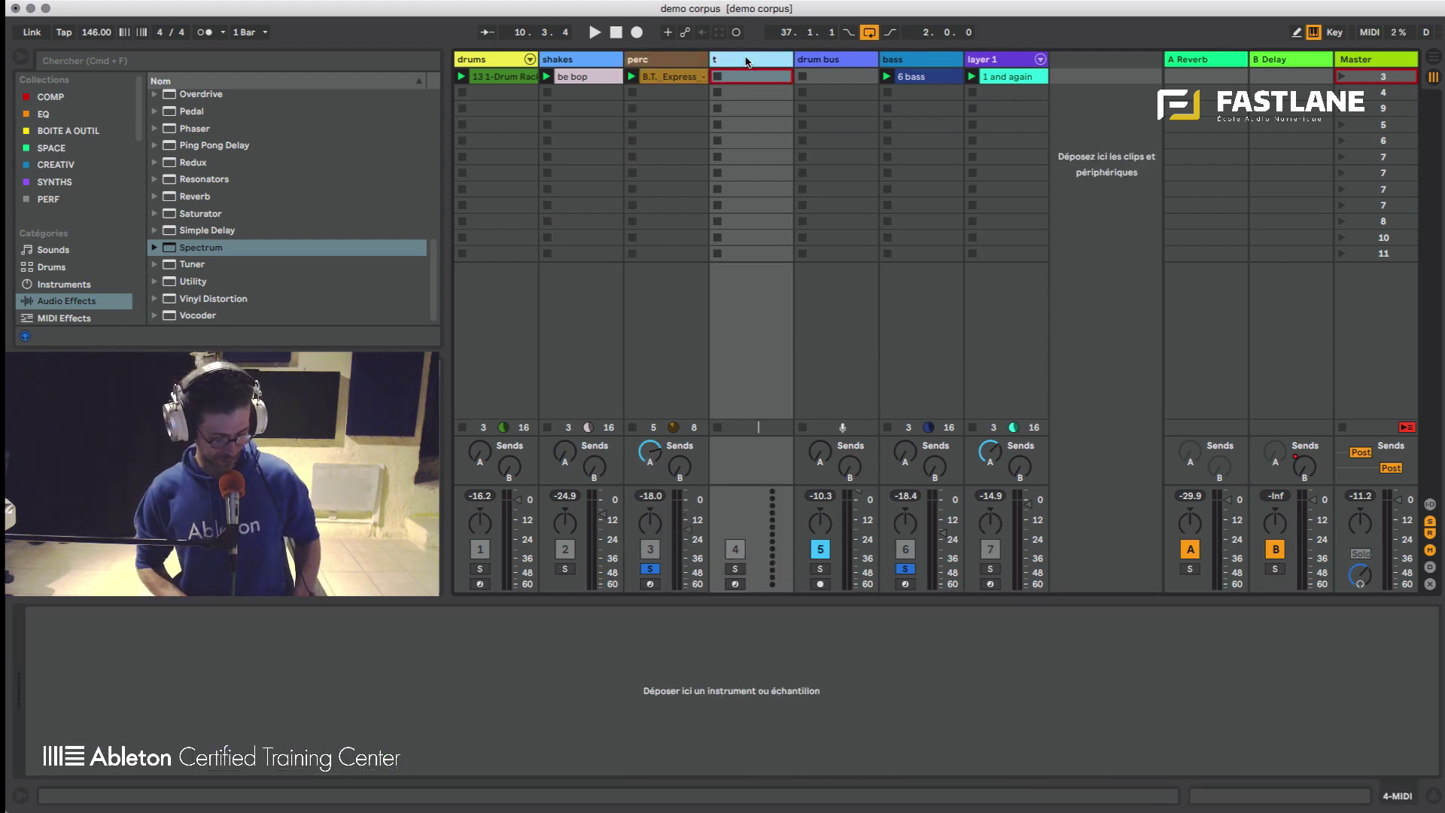
{"action": "type", "text": "rig"}
{"action": "key", "text": "Return"}
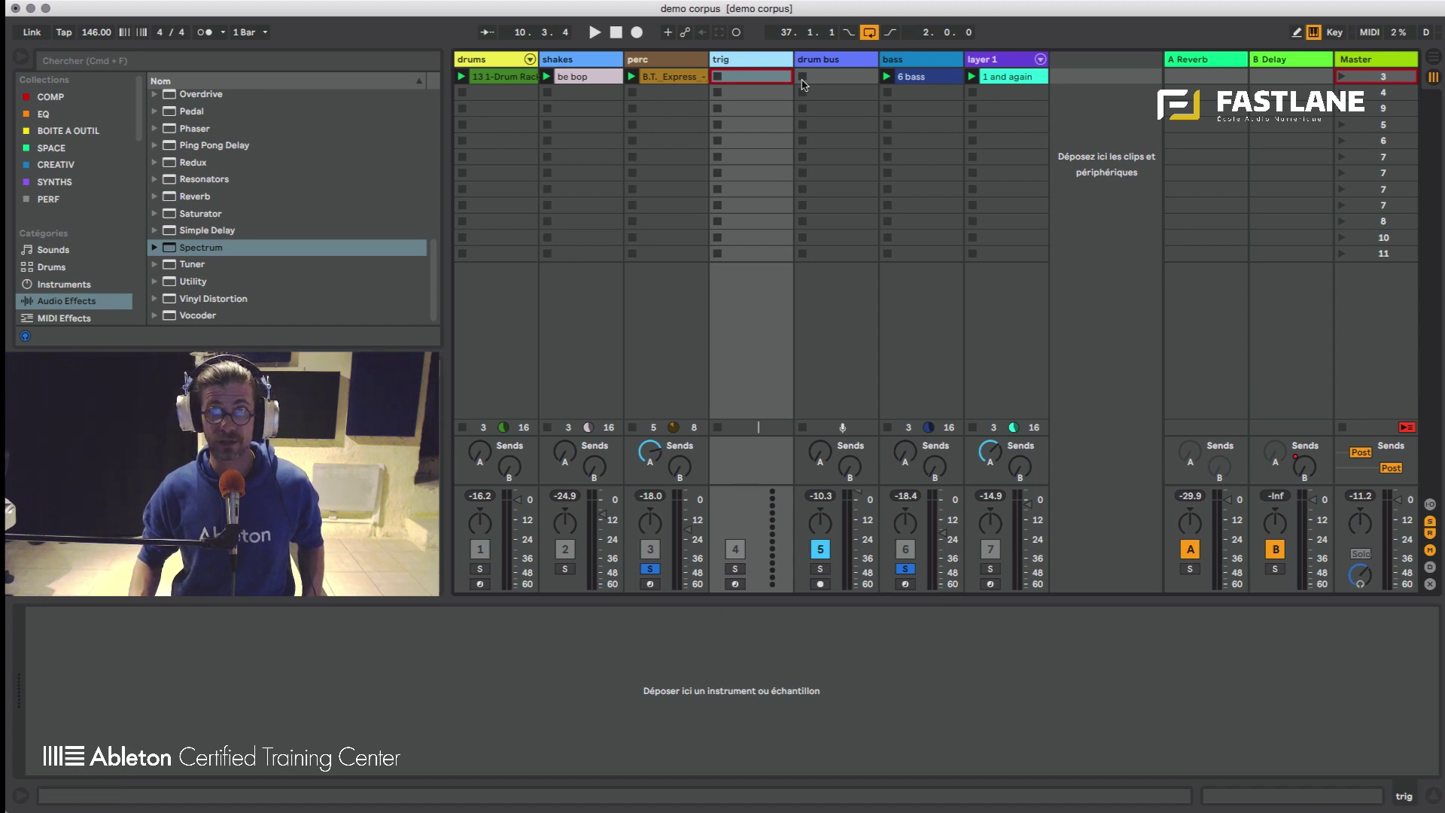
{"action": "left_click", "coordinate": [663, 82]}
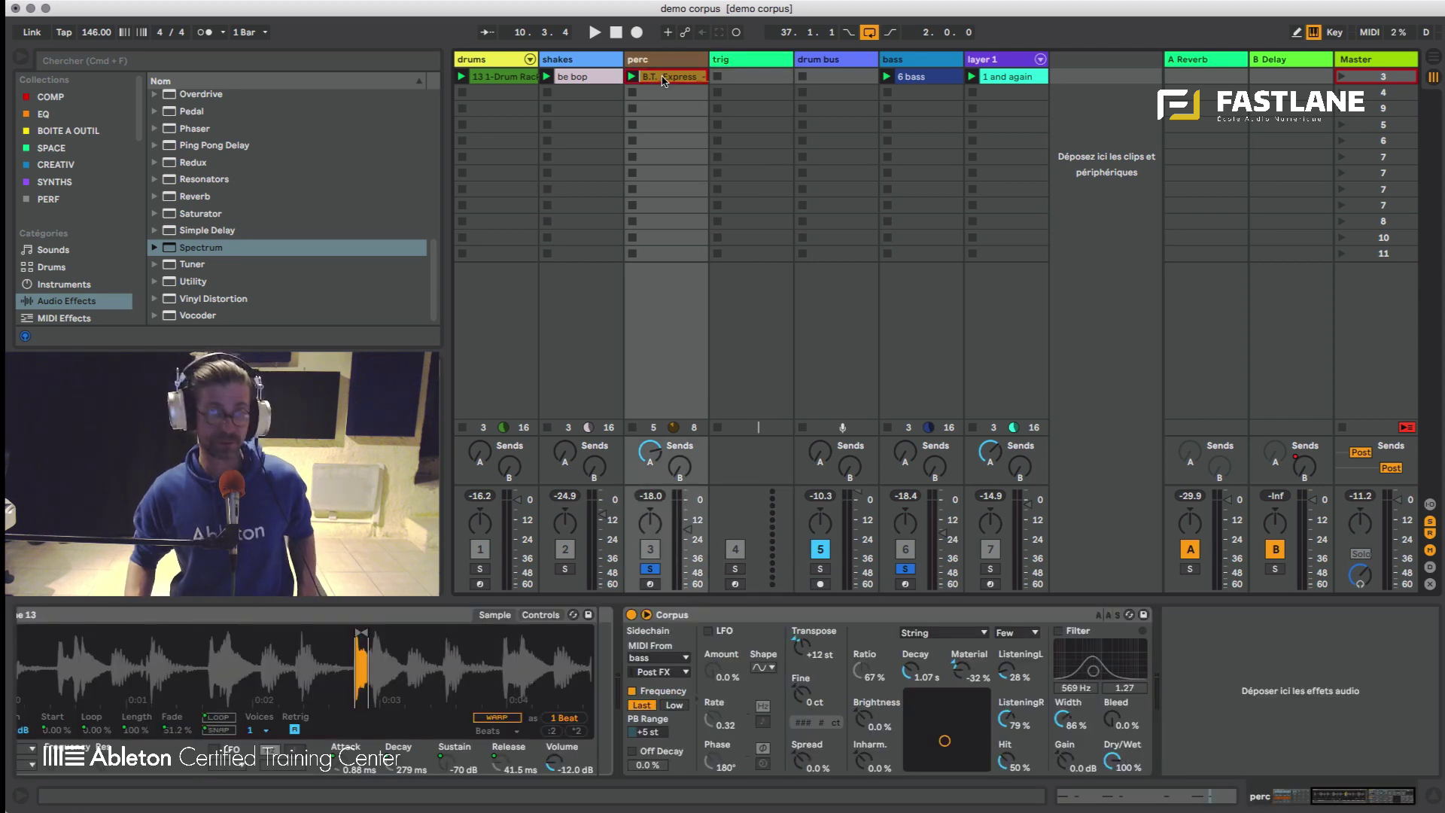
{"action": "left_click_drag", "start_coordinate": [663, 81], "coordinate": [717, 79]}
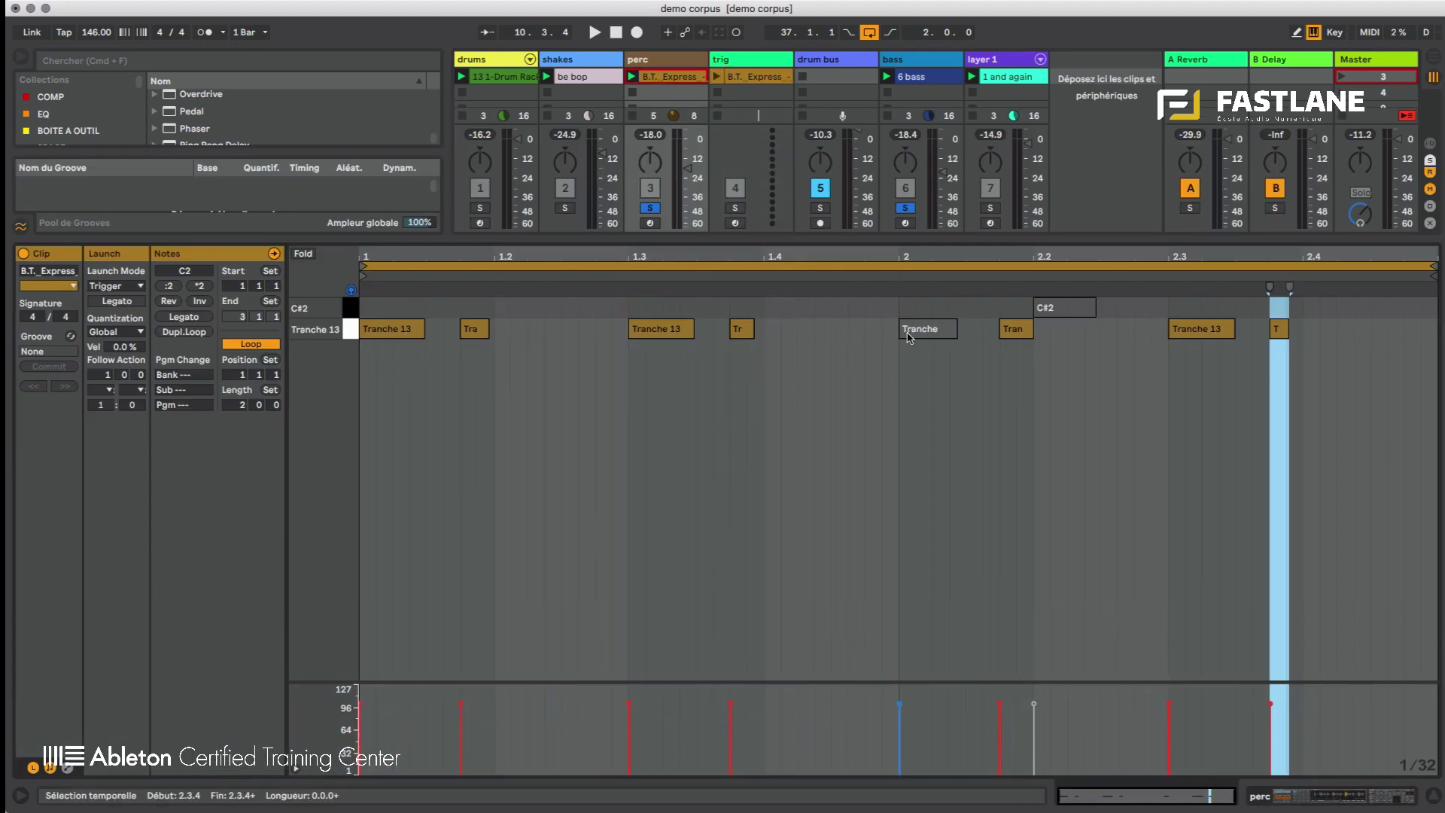
- Double the trig clip to 4 bars and lower all its C2 notes to B1
{"action": "left_click", "coordinate": [749, 84]}
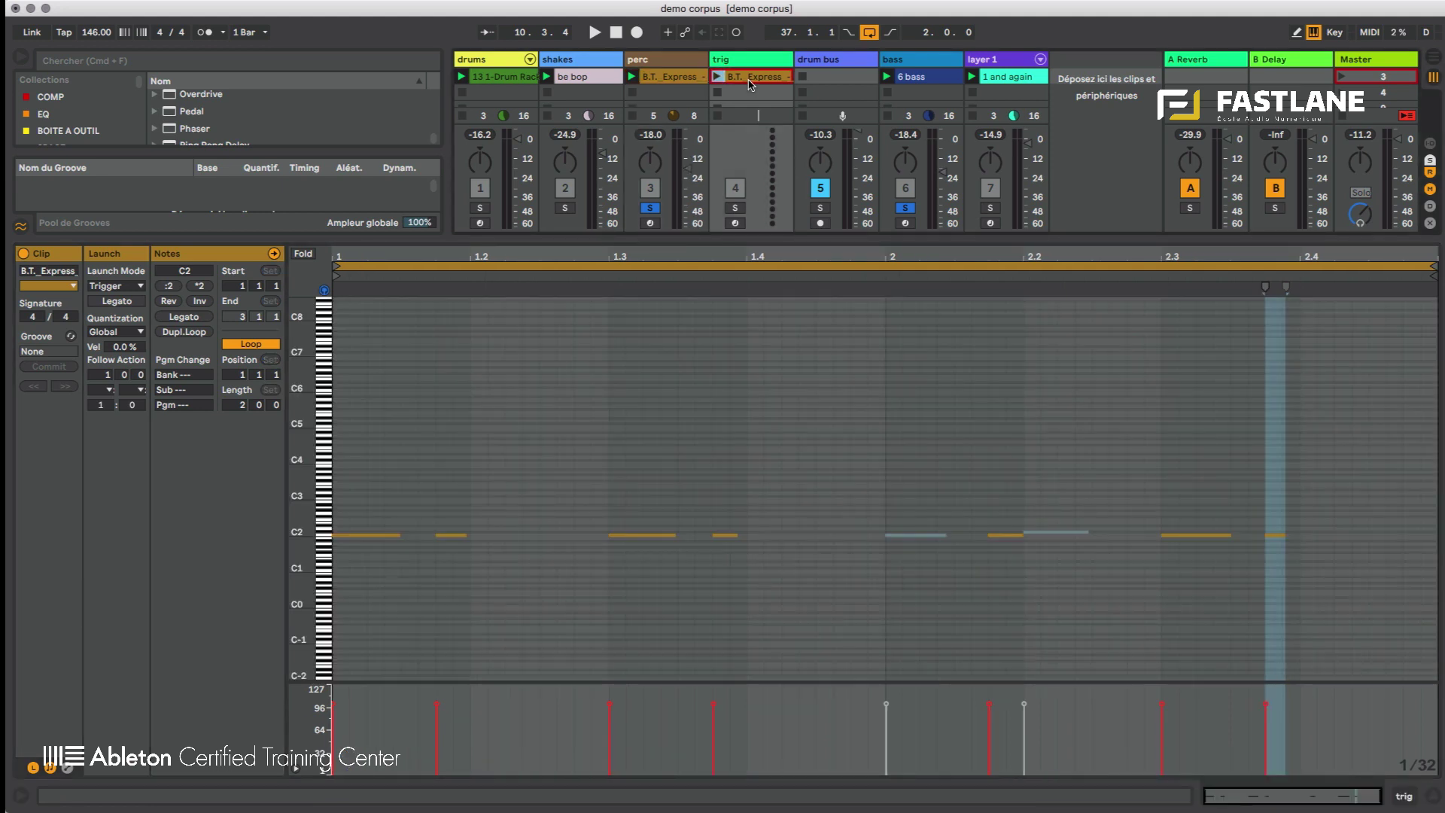
{"action": "left_click_drag", "start_coordinate": [319, 530], "coordinate": [316, 542]}
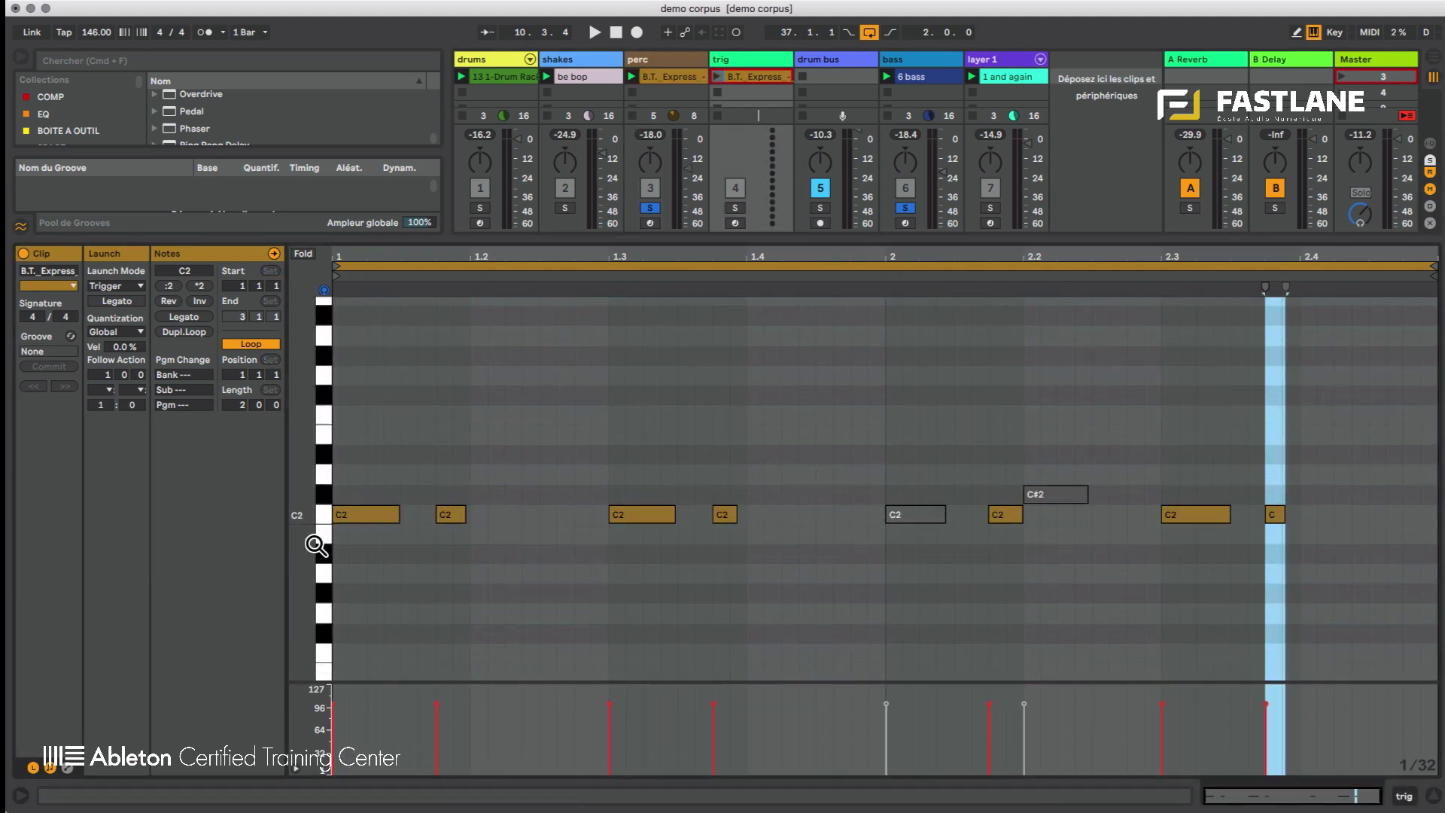
{"action": "left_click", "coordinate": [182, 332]}
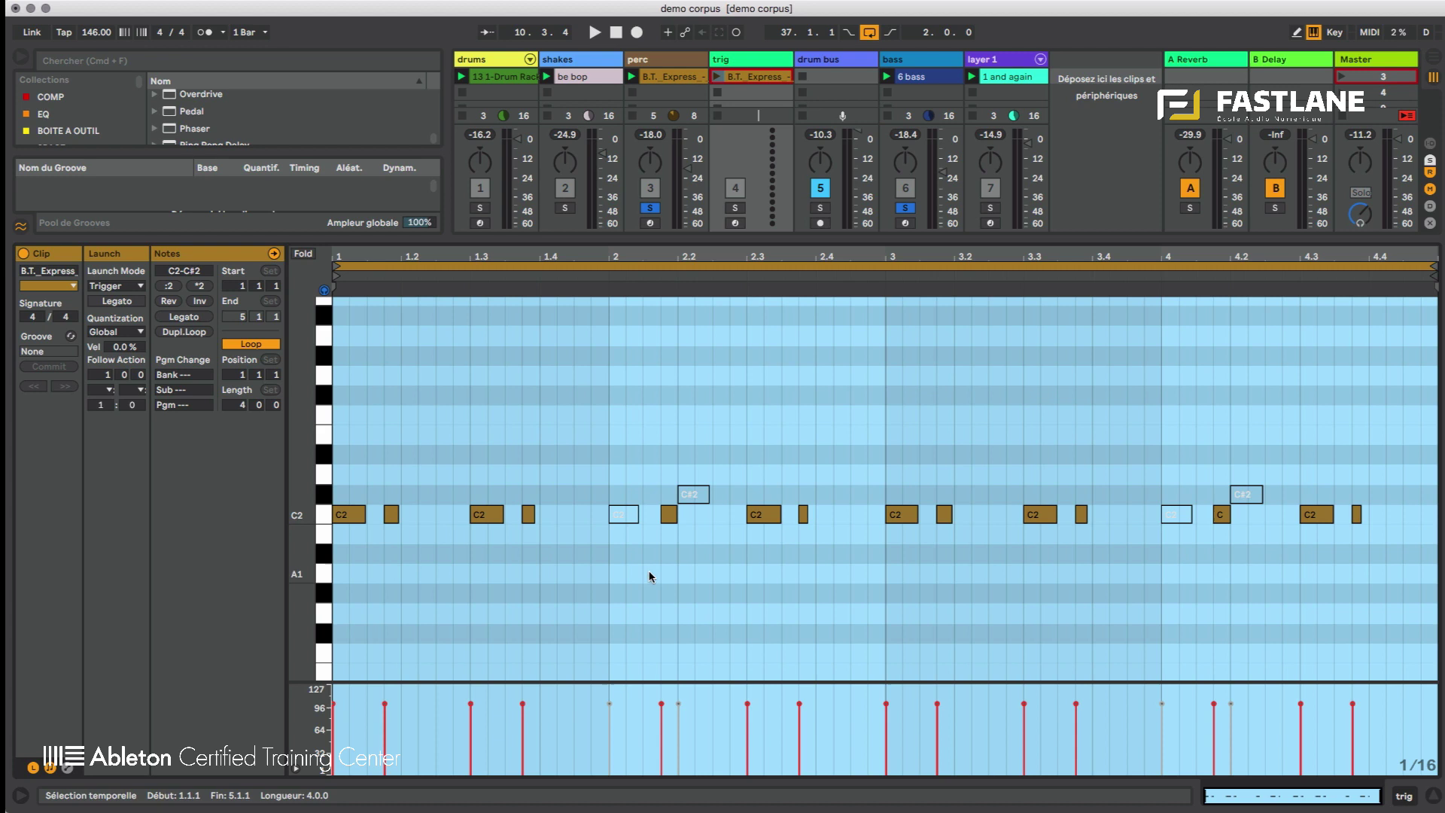
{"action": "left_click_drag", "start_coordinate": [614, 548], "coordinate": [882, 485]}
{"action": "left_click", "coordinate": [322, 514]}
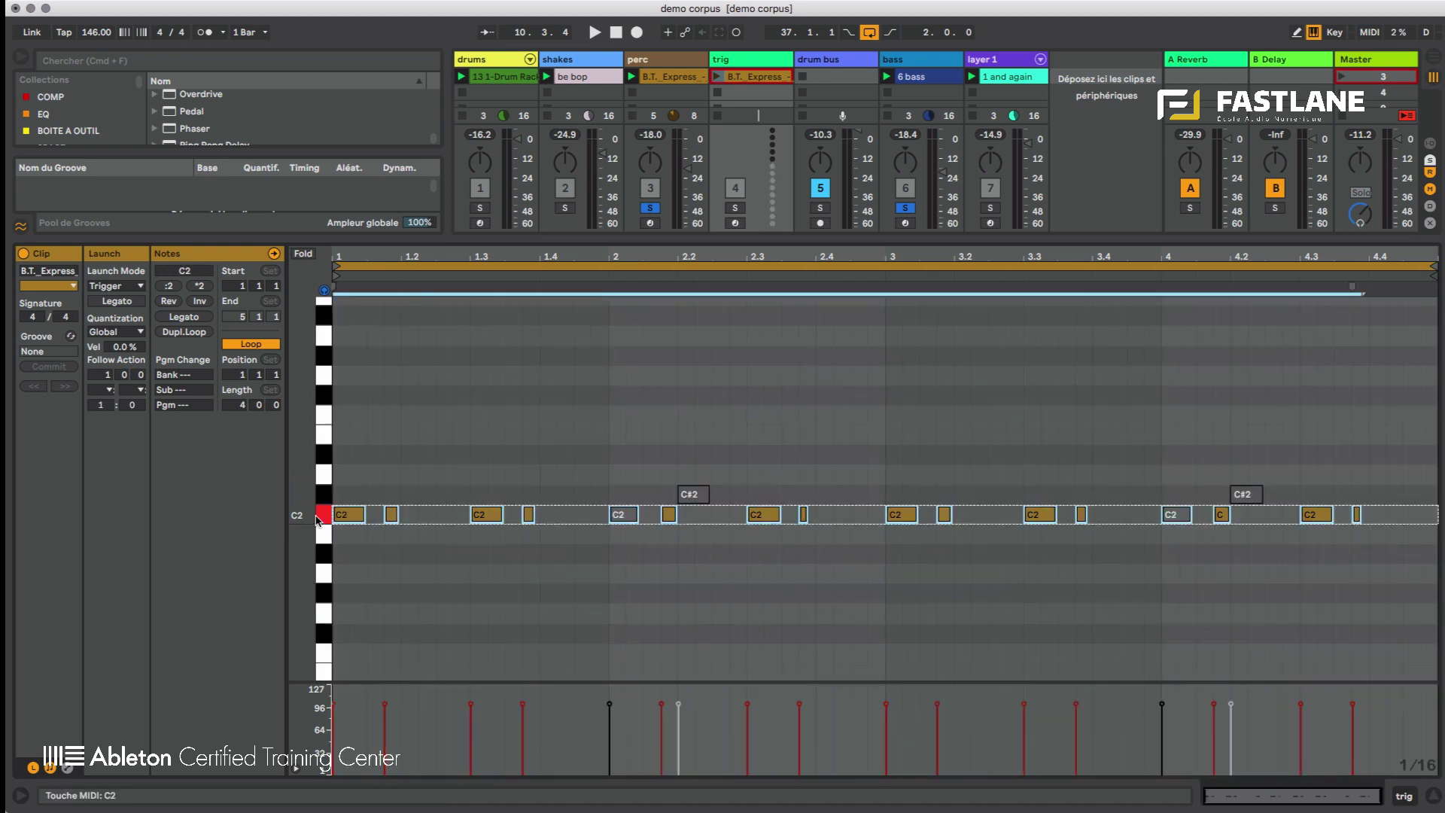
{"action": "key", "text": "Down"}
- Transpose bar 2 notes to D2, bar 3 to G2, bar 4 up an octave, and solo trig
{"action": "left_click_drag", "start_coordinate": [587, 556], "coordinate": [1110, 503]}
{"action": "key", "text": "Up"}
{"action": "key", "text": "Up"}
{"action": "key", "text": "Up"}
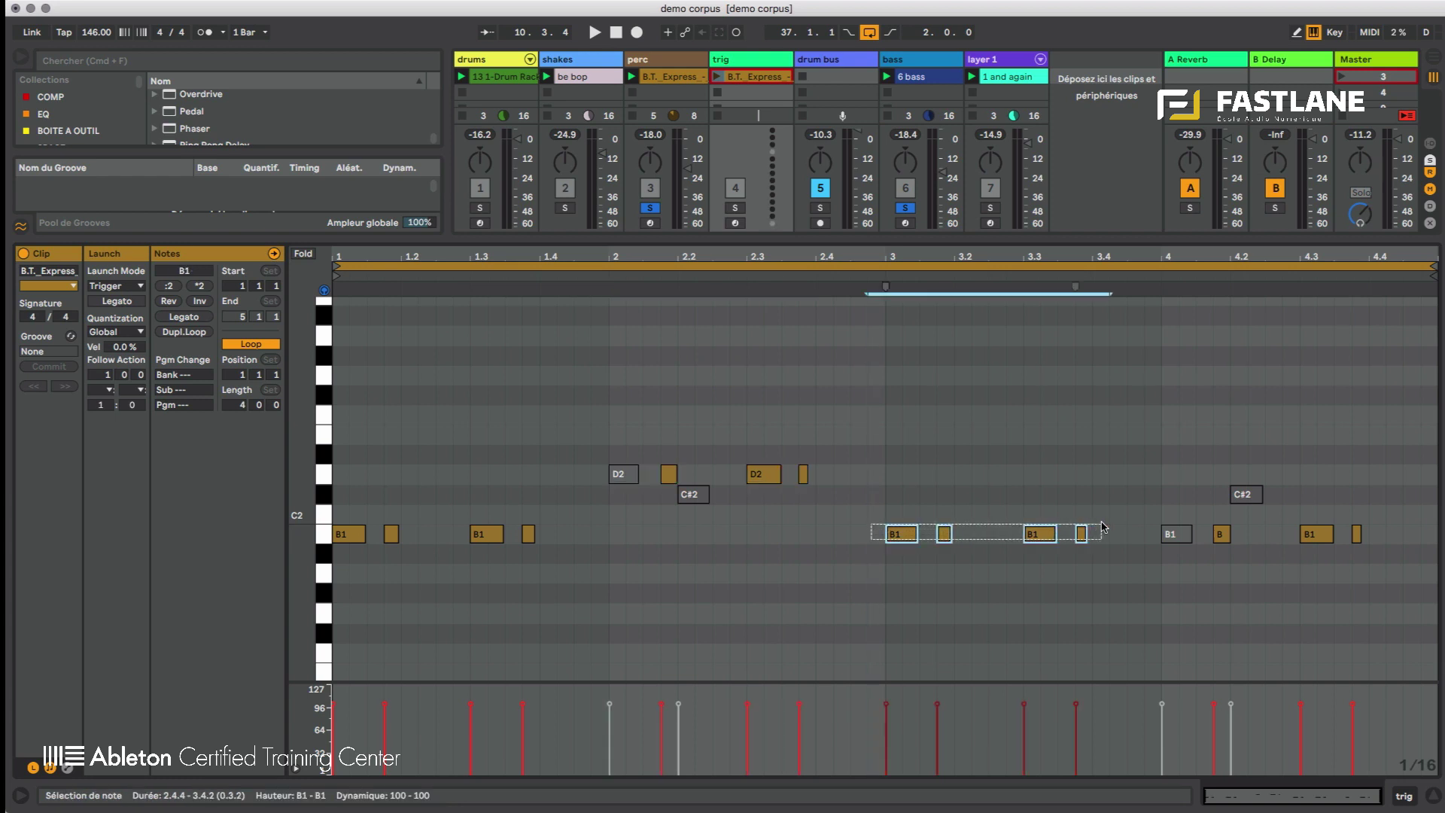
{"action": "key", "text": "Up"}
{"action": "key", "text": "Up"}
{"action": "key", "text": "Up"}
{"action": "key", "text": "Up"}
{"action": "key", "text": "Up"}
{"action": "key", "text": "Up"}
{"action": "key", "text": "Up"}
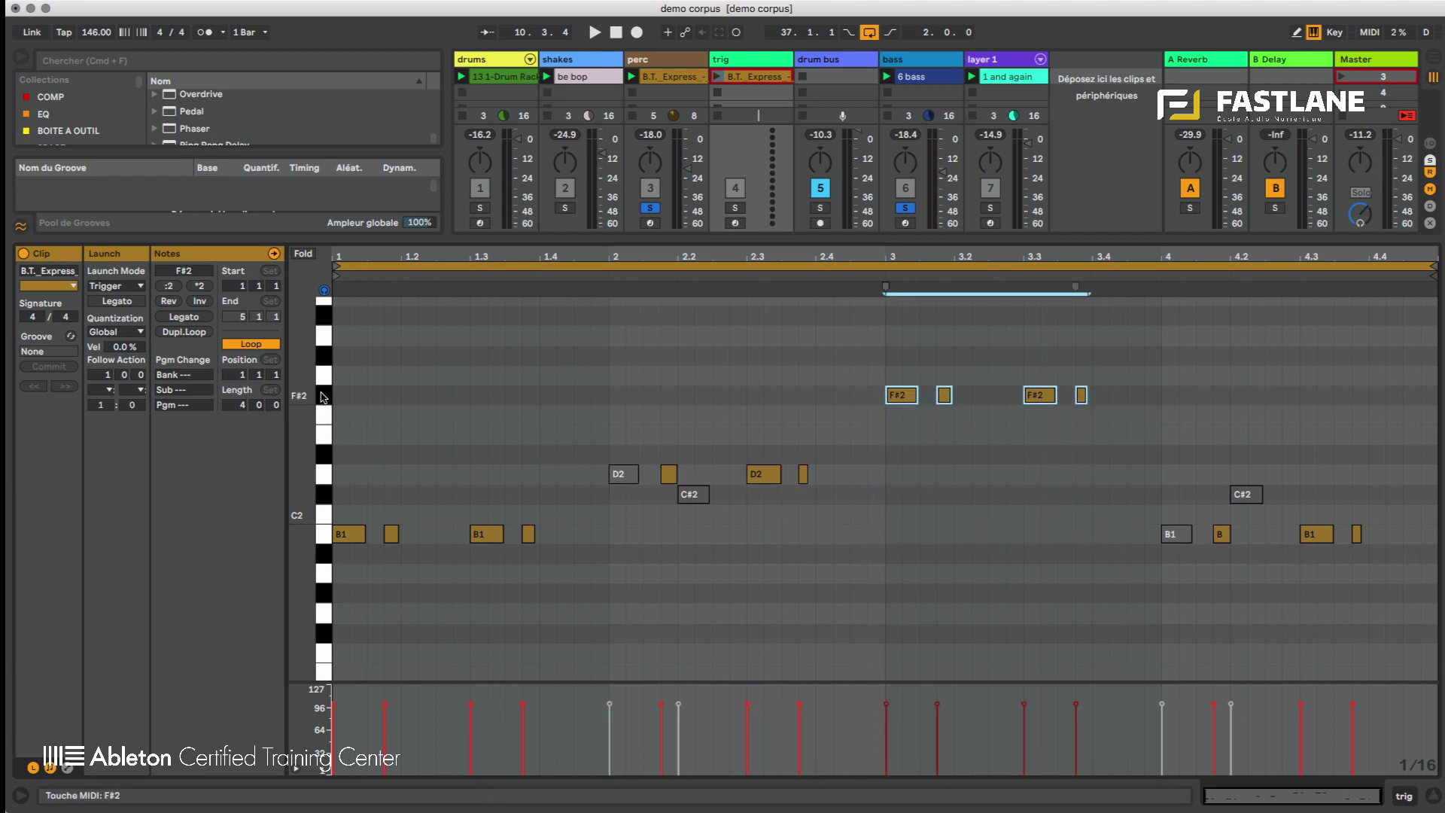
{"action": "key", "text": "Up"}
{"action": "key", "text": "Up"}
{"action": "key", "text": "Down"}
{"action": "left_click_drag", "start_coordinate": [1087, 555], "coordinate": [1362, 485]}
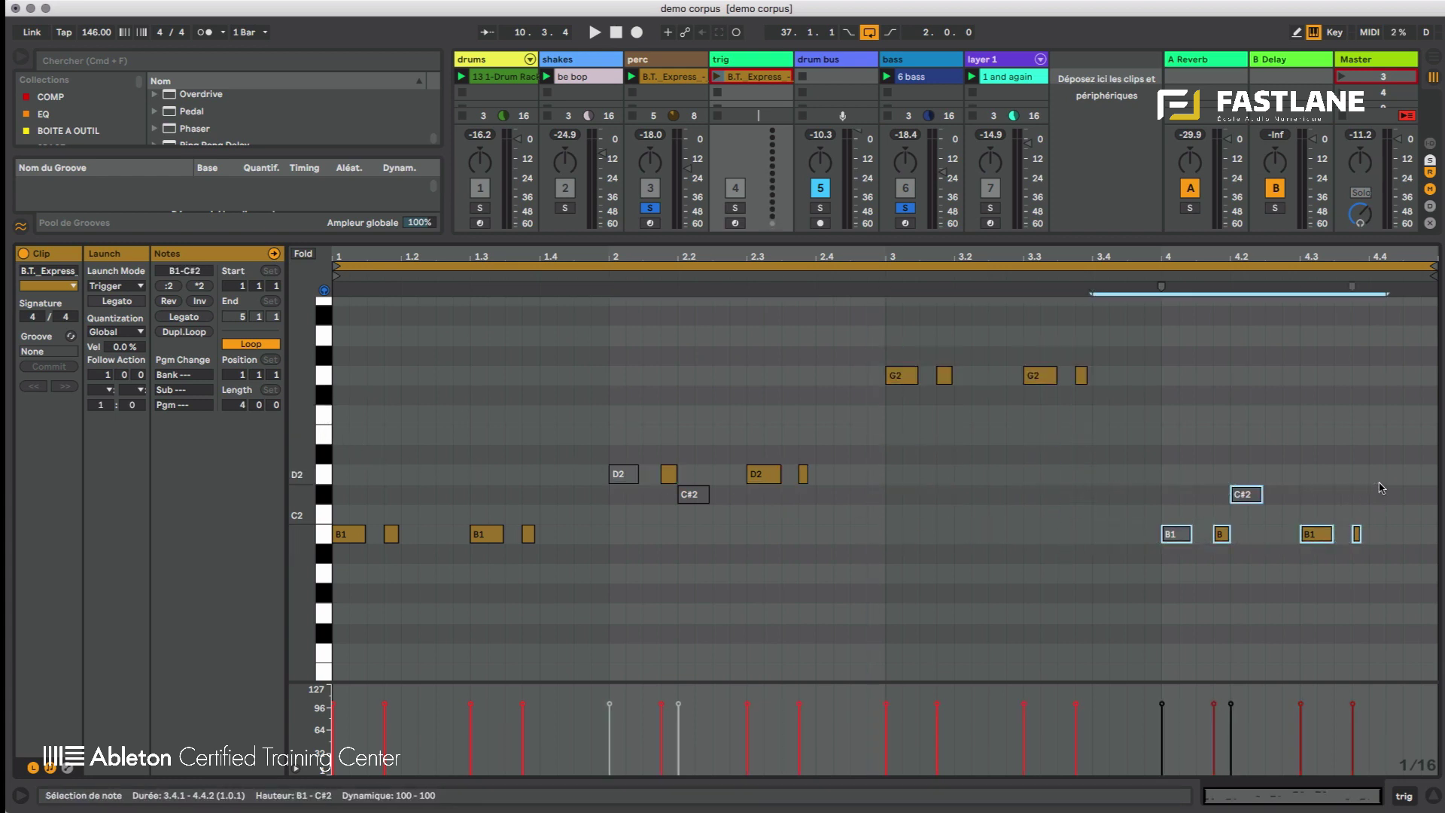
{"action": "key", "text": "shift+Up"}
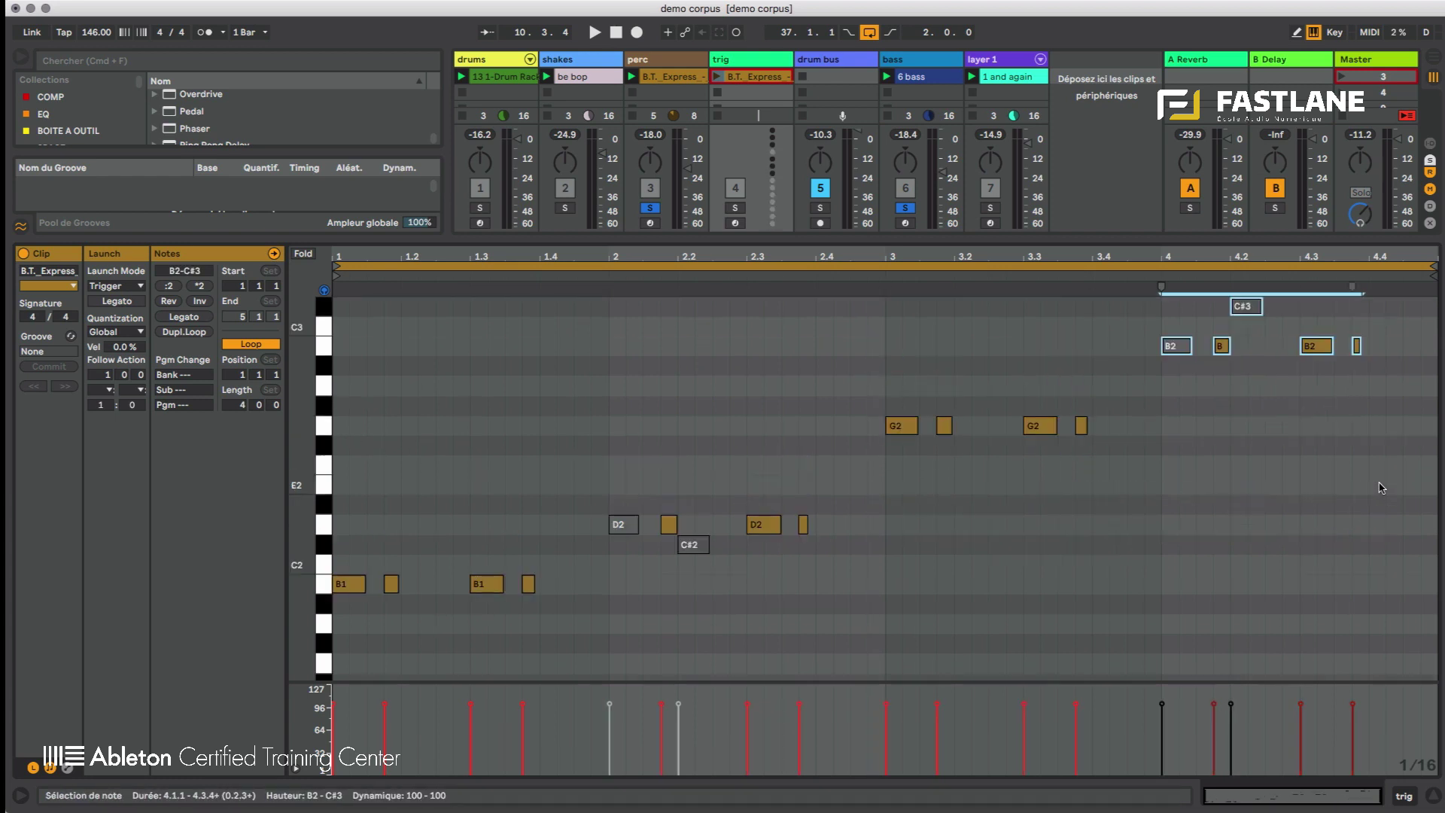
{"action": "left_click", "coordinate": [732, 210]}
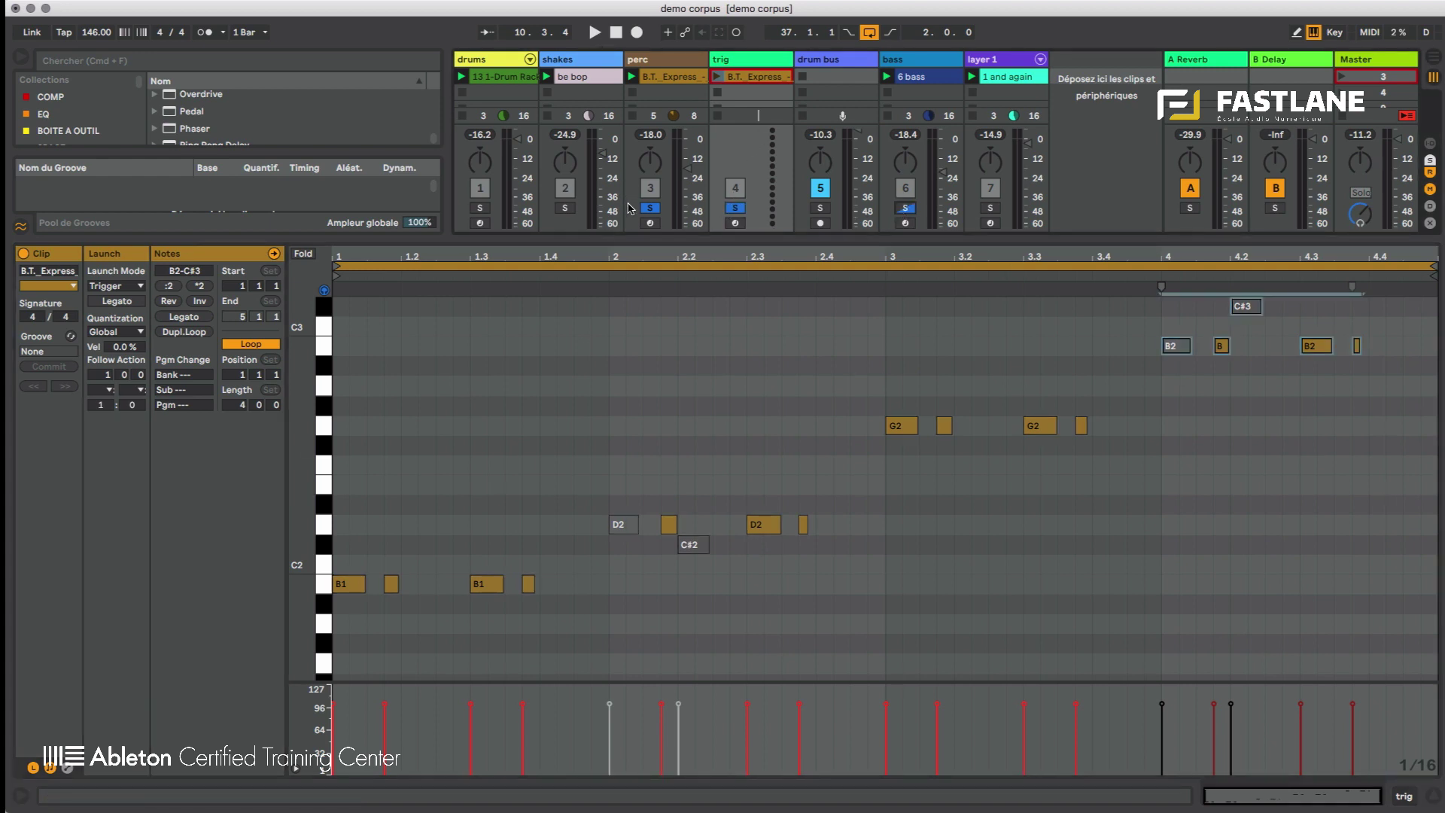
- Launch the trig clip, set Corpus's Sidechain MIDI From to trig, and play the set
{"action": "left_click", "coordinate": [717, 76]}
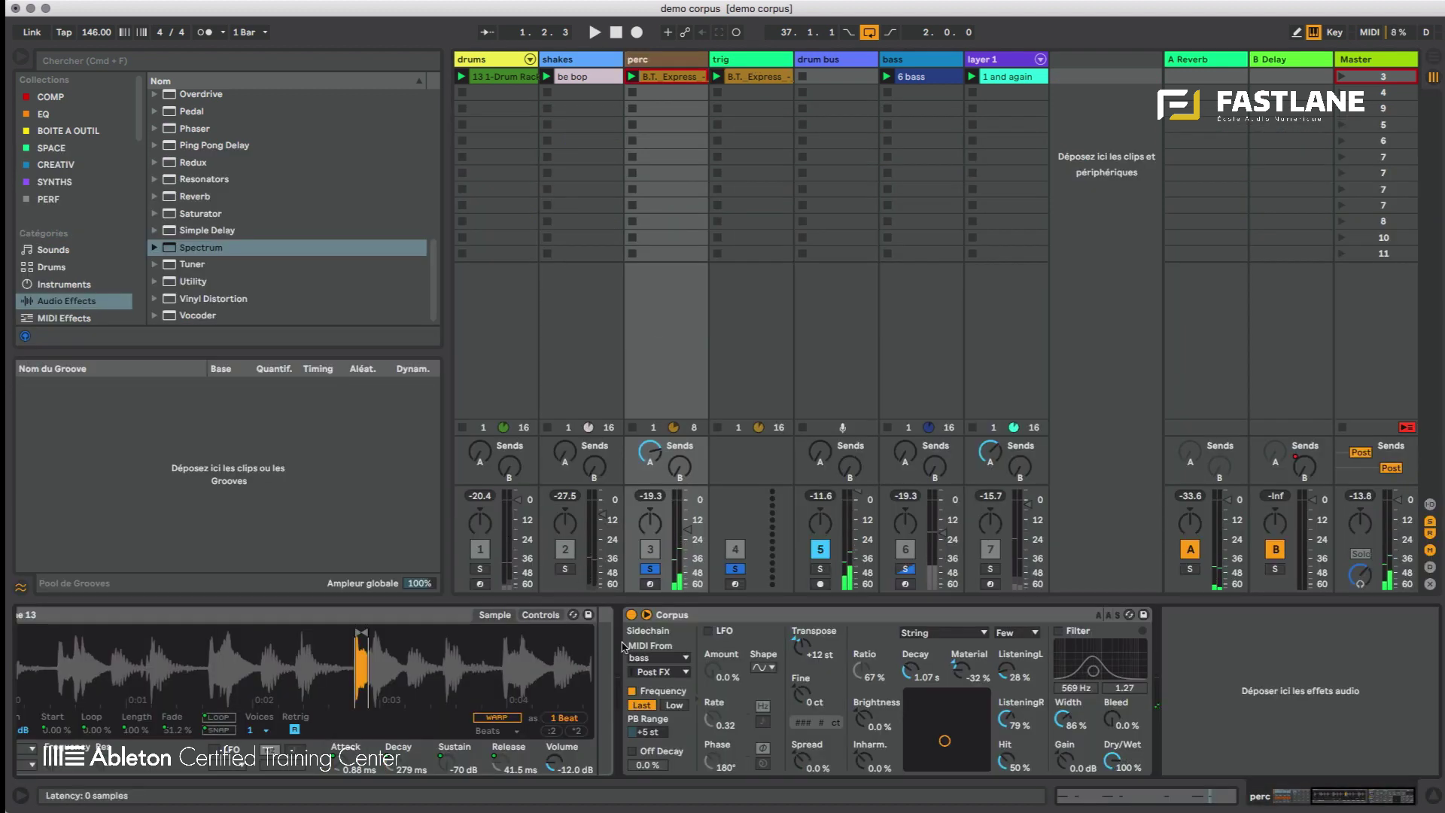
{"action": "left_click", "coordinate": [658, 658]}
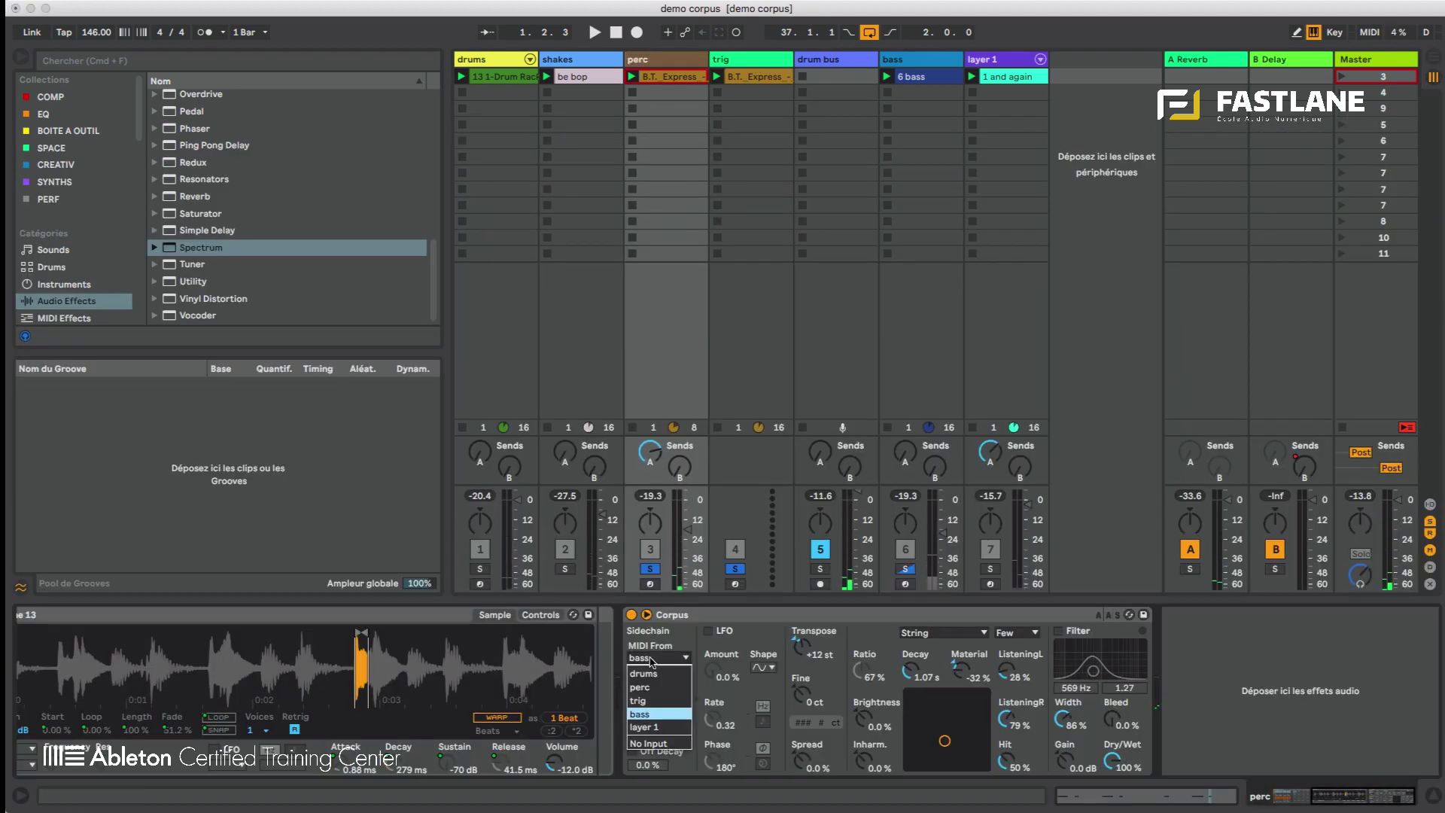
{"action": "left_click", "coordinate": [653, 700]}
{"action": "key", "text": "space"}
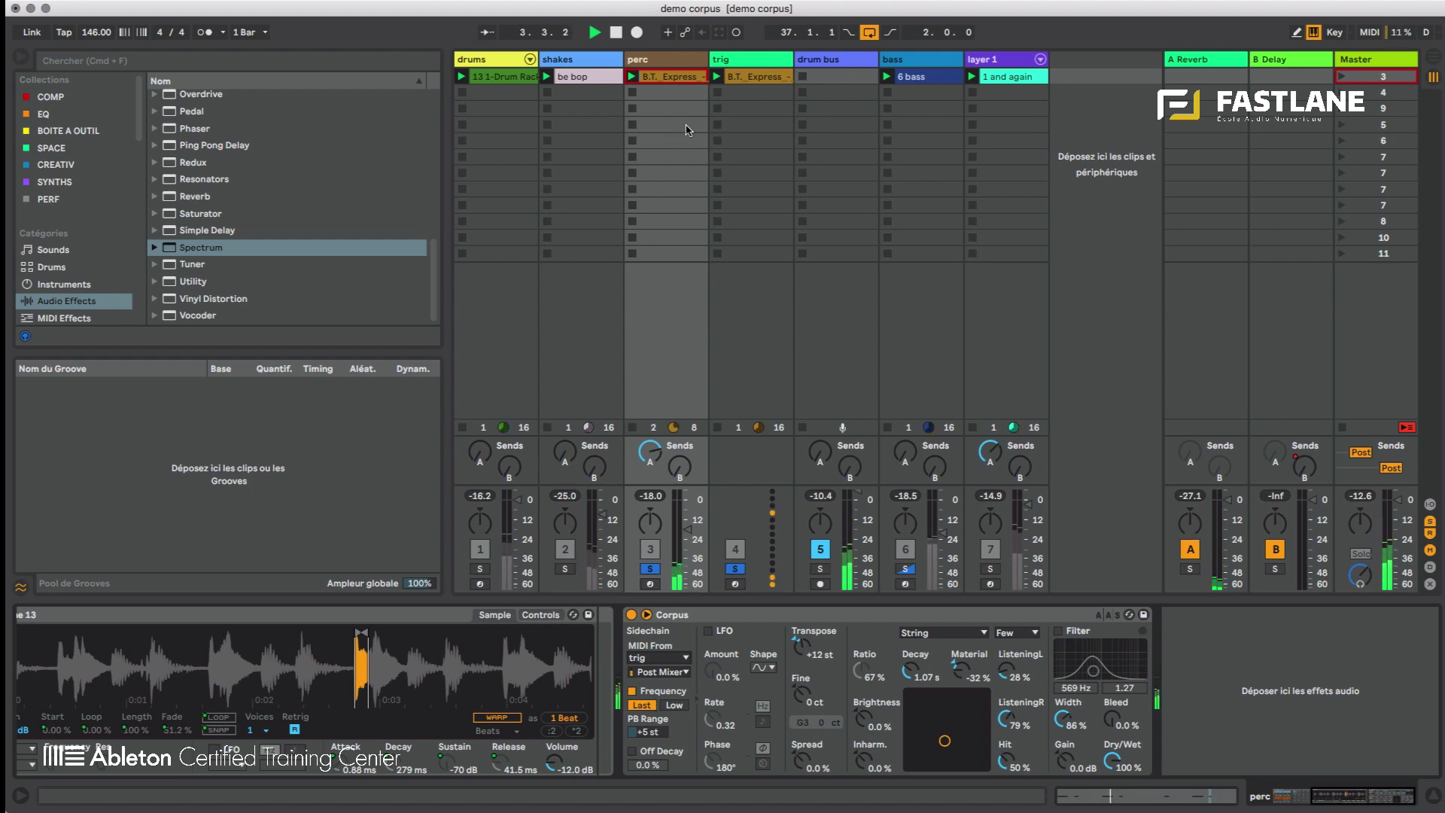
{"action": "double_click", "coordinate": [753, 76]}
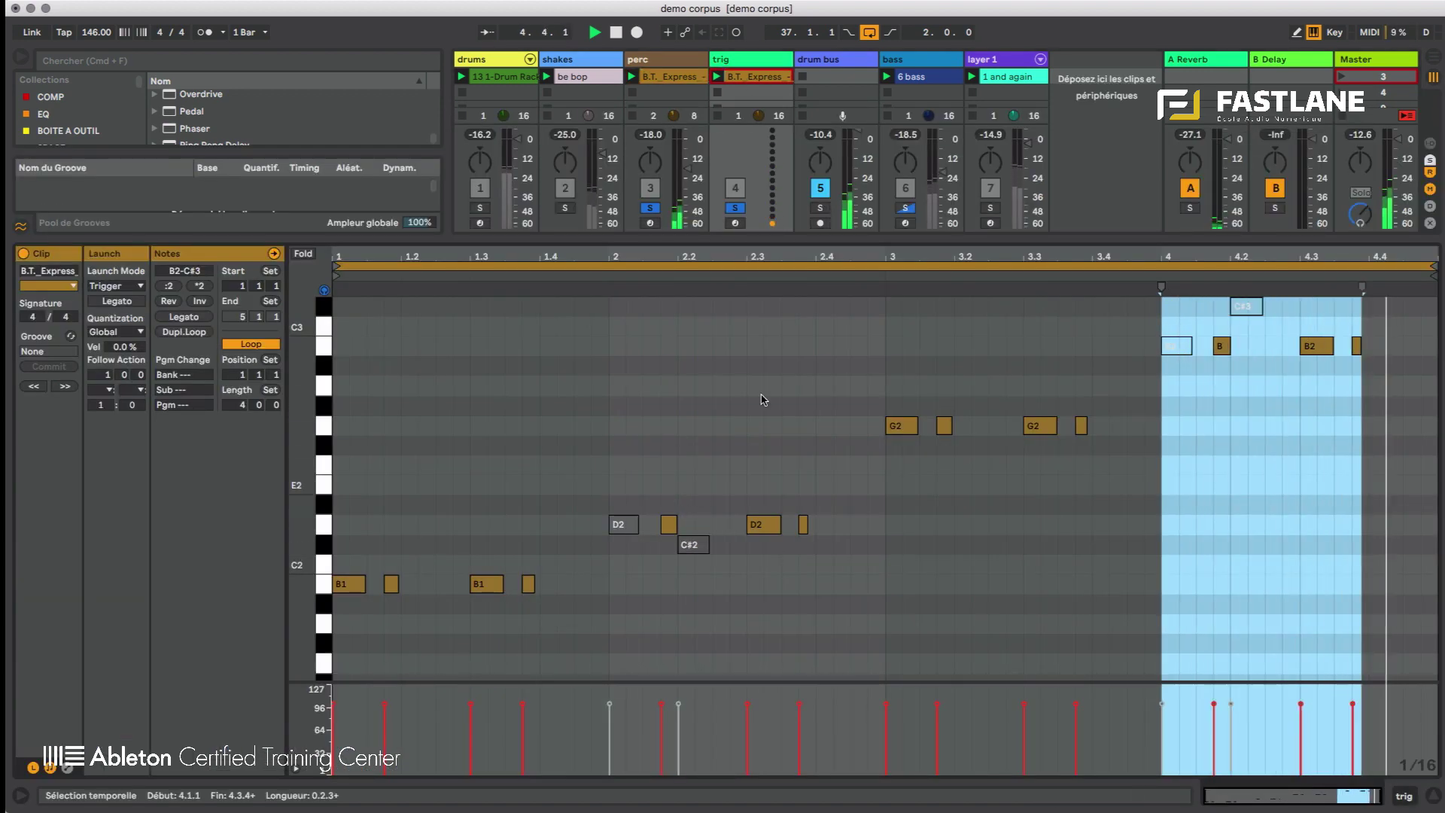
{"action": "key", "text": "Left"}
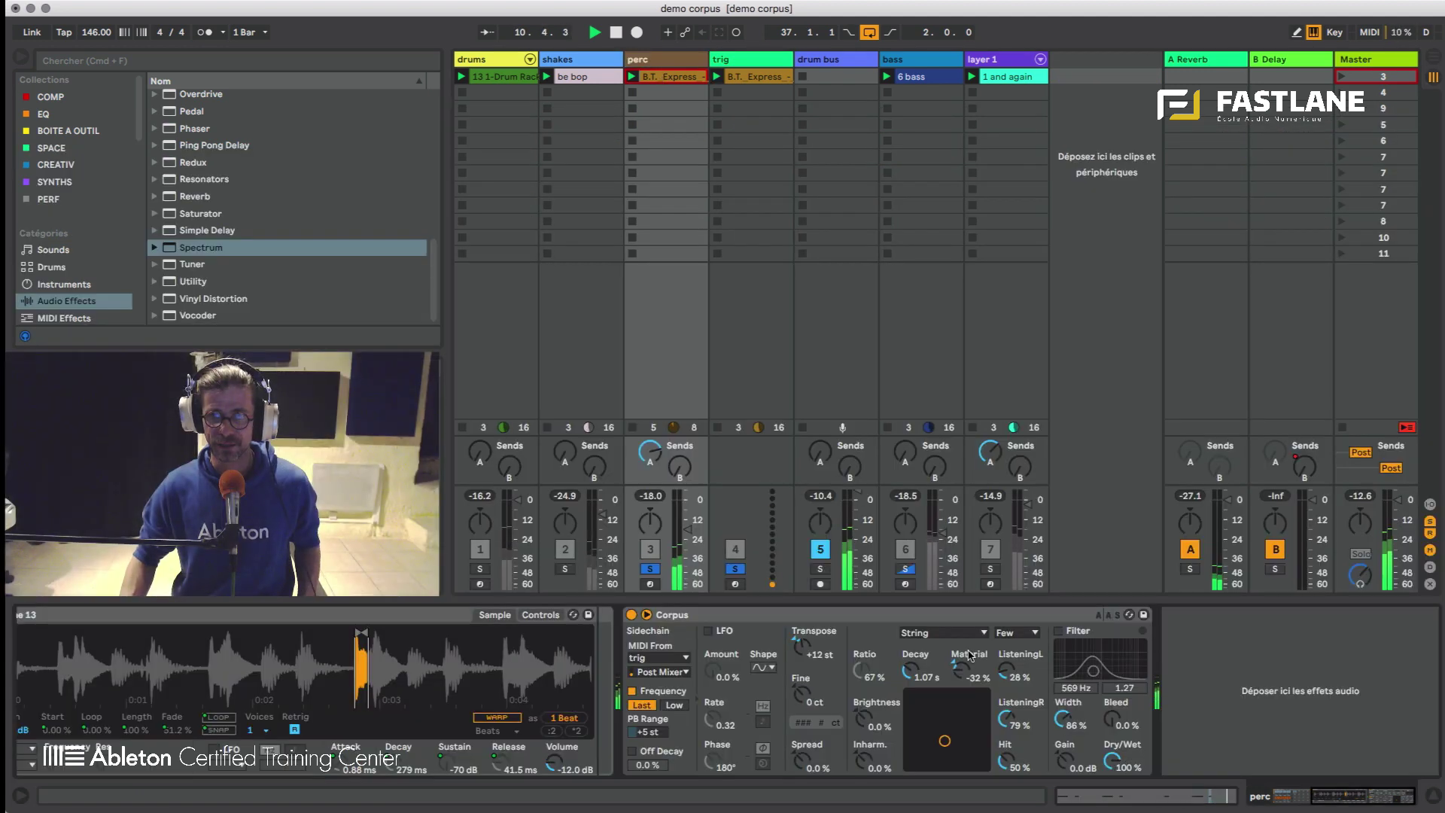
- Switch the Corpus resonator to Membrane, set Transpose to 0 st, and stop playback
{"action": "left_click", "coordinate": [937, 632]}
{"action": "left_click", "coordinate": [920, 685]}
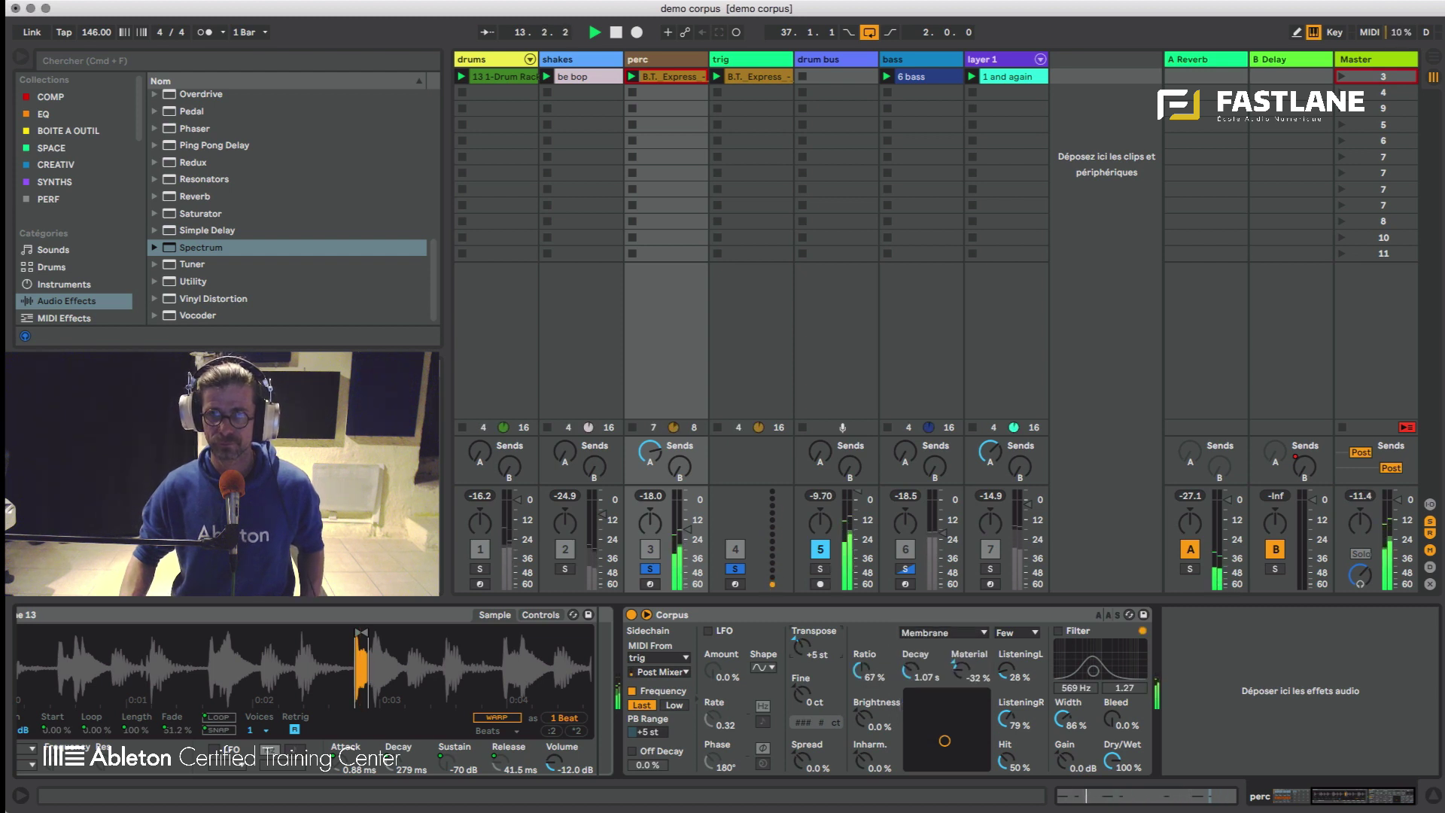
{"action": "left_click_drag", "start_coordinate": [801, 645], "coordinate": [801, 648]}
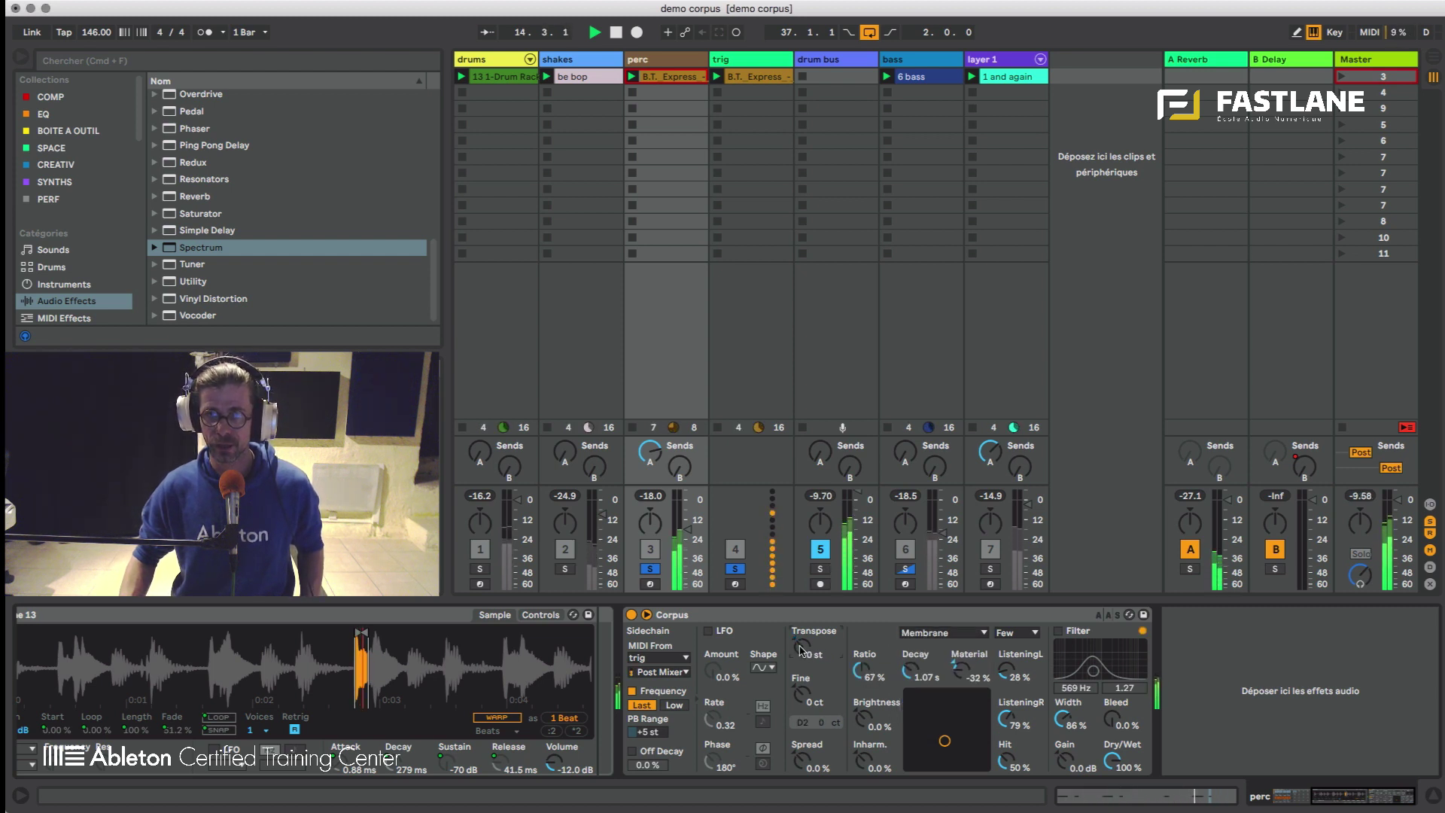
{"action": "key", "text": "space"}
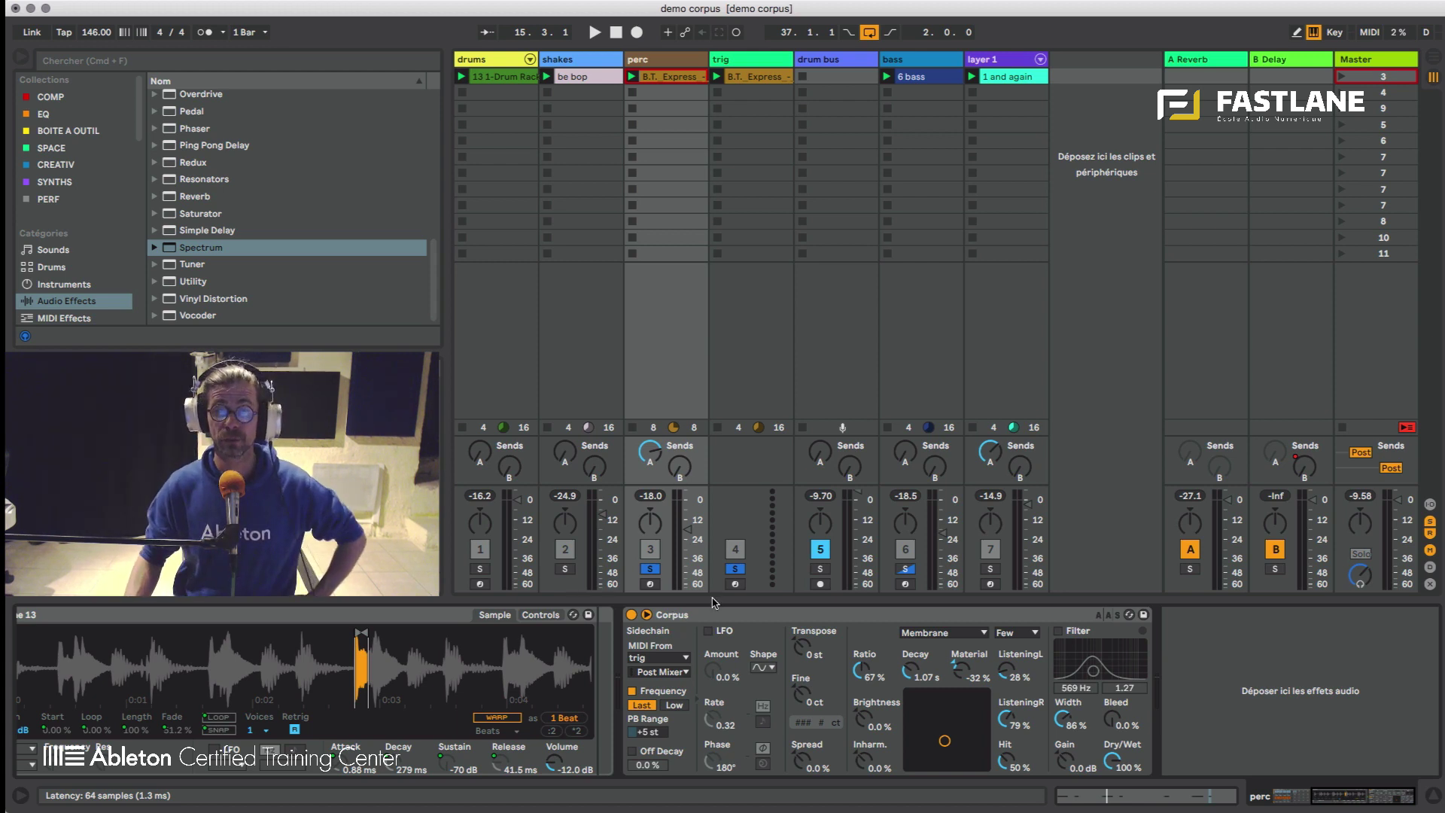
- Unsolo track 3 so every track plays again
{"action": "left_click", "coordinate": [649, 569]}
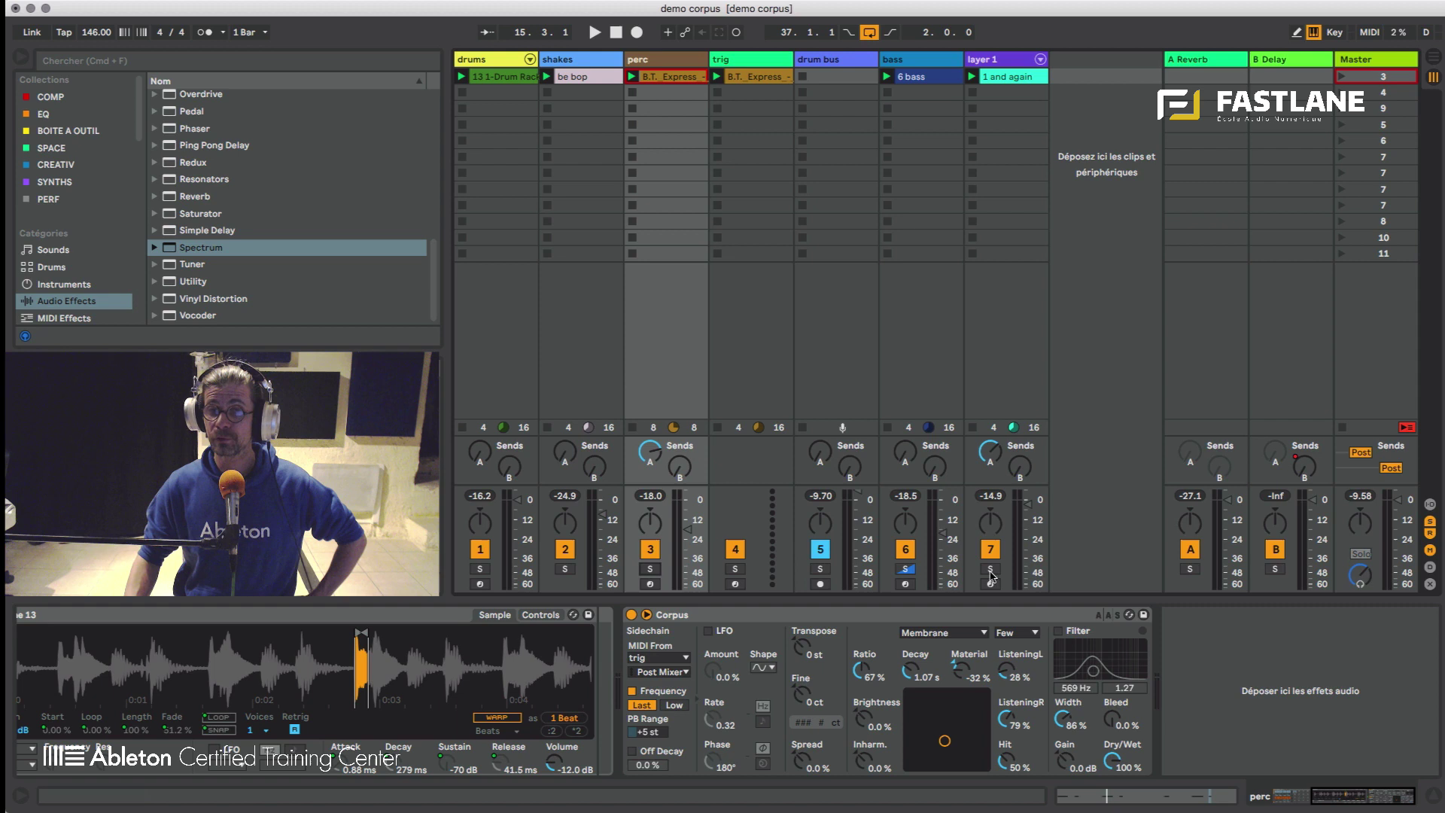